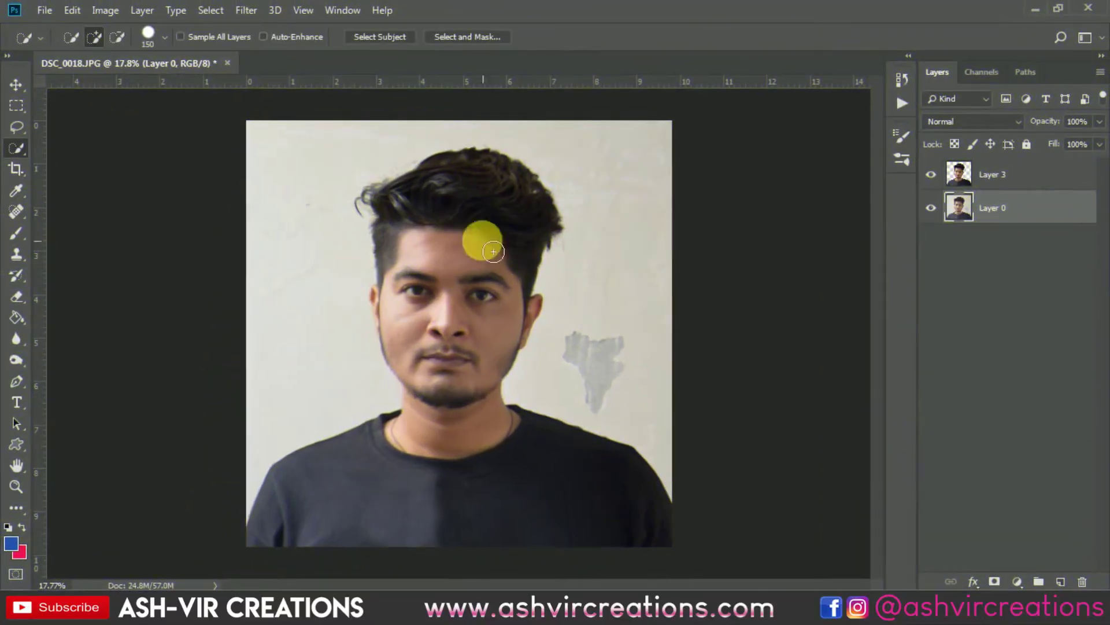
Select the man on Layer 0 with Quick Selection and open Select and Mask with the Refine Edge brush
mouse_move(481, 237)
mouse_down()
mouse_move(453, 315)
mouse_move(465, 327)
mouse_up()
key(ctrl+plus)
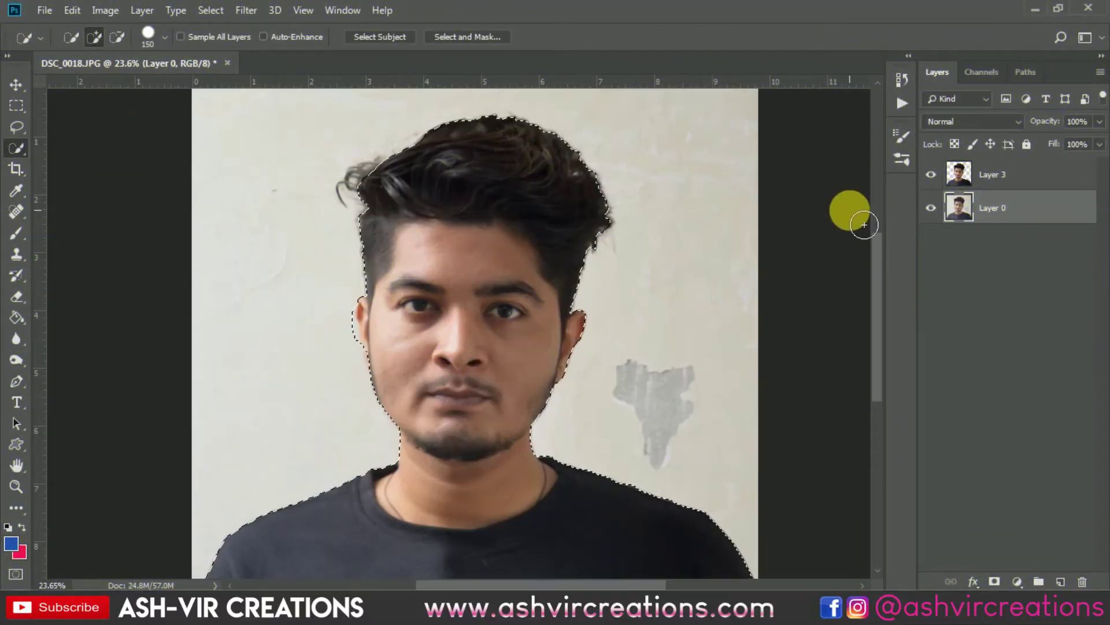
key(alt+ctrl+r)
key(ctrl+plus)
click(16, 105)
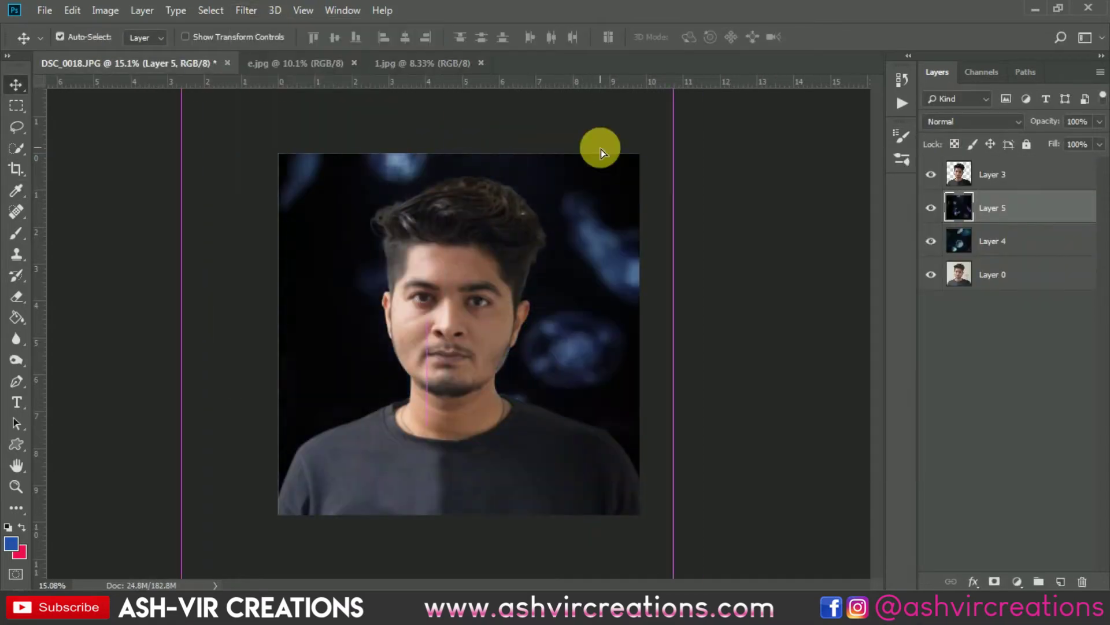
Arrange the jellyfish images over the portrait, with Layer 6 in Screen mode and scaled to about 78%
drag(601, 149, 553, 480)
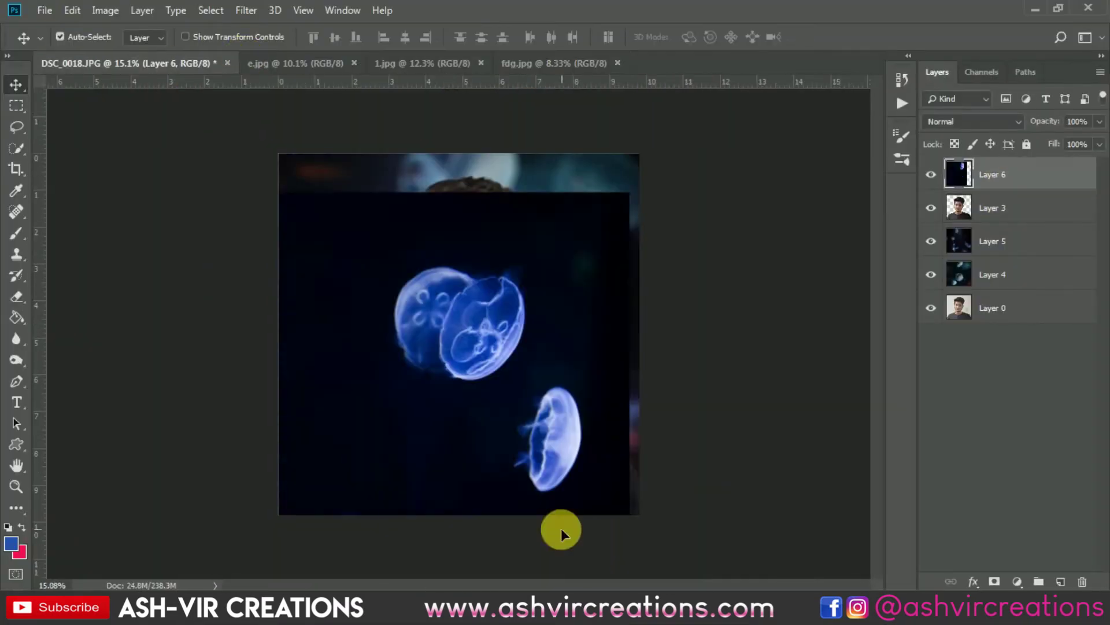
drag(561, 528, 486, 411)
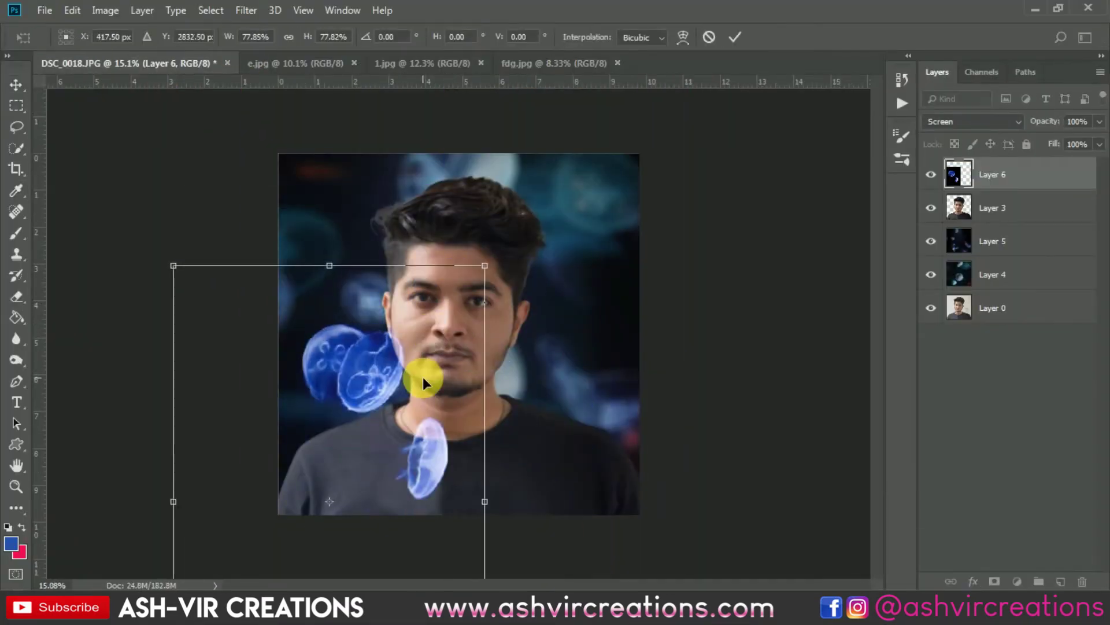
click(1034, 240)
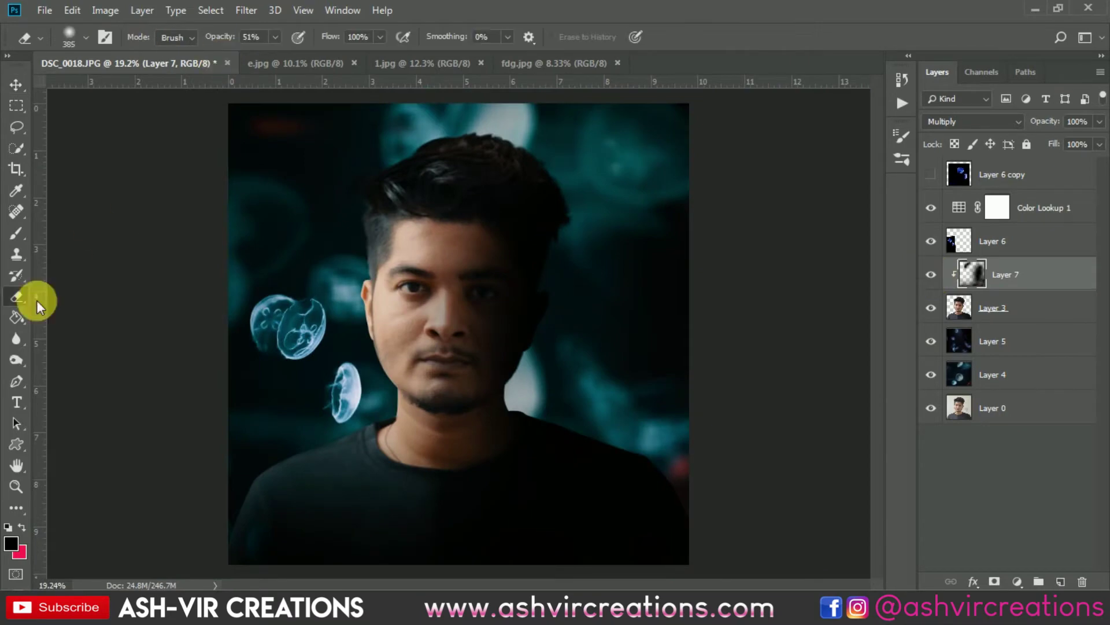
Choose the Eraser for the dark shading on Layer 7 and set the Layer 9 particle overlay's blend mode to Screen
click(18, 296)
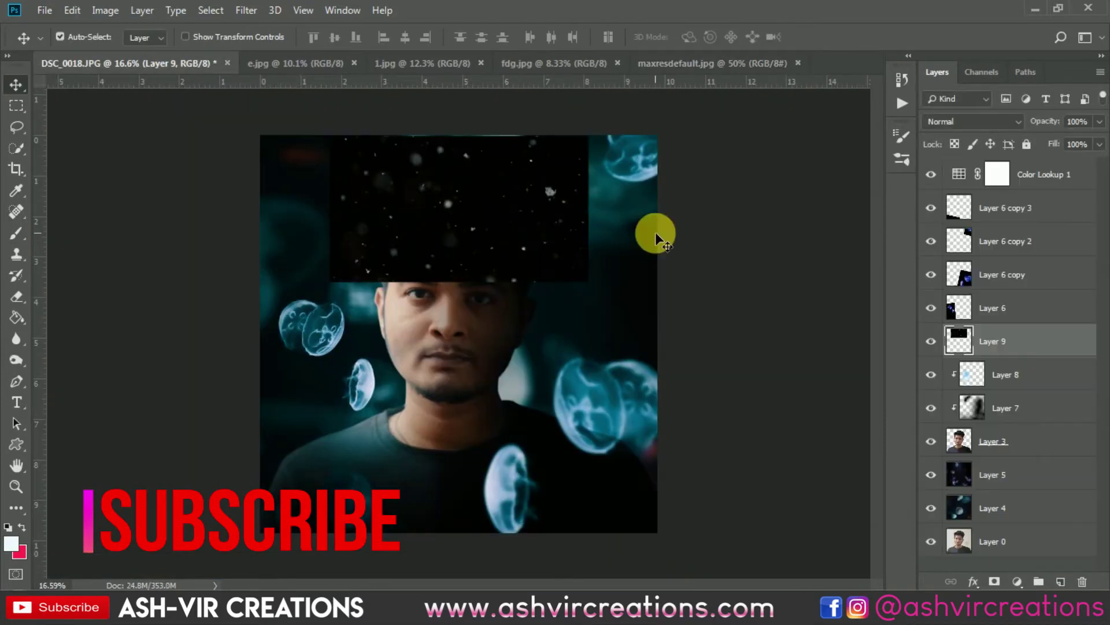
click(971, 122)
click(939, 258)
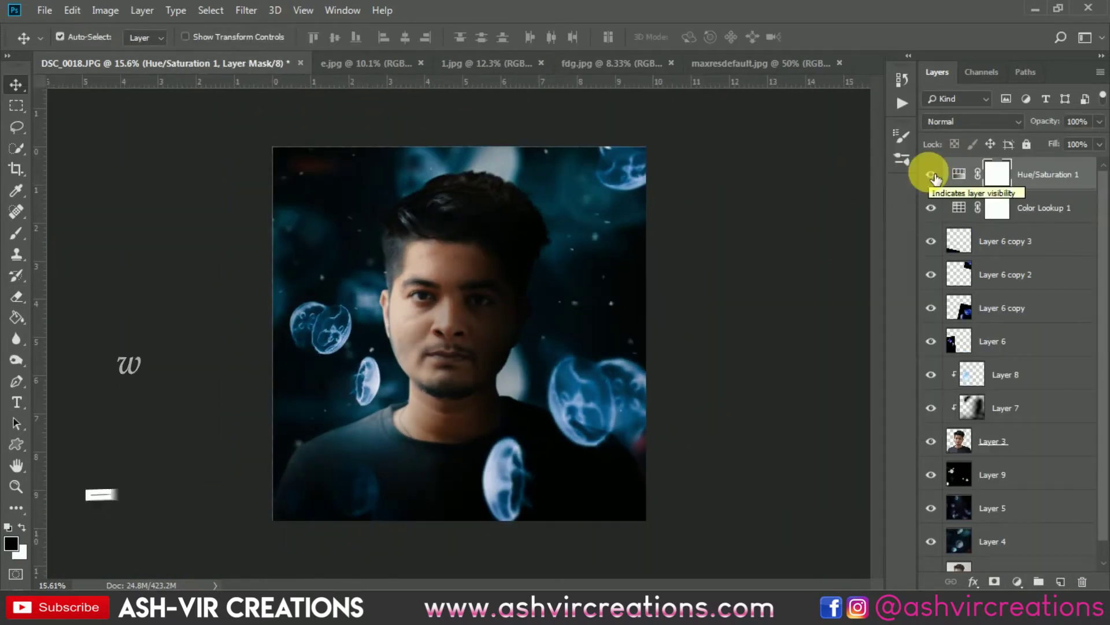
Add a Screen-mode copy of the particle layer clipped to the man and merge everything above Layer 0
right_click(930, 169)
click(1066, 436)
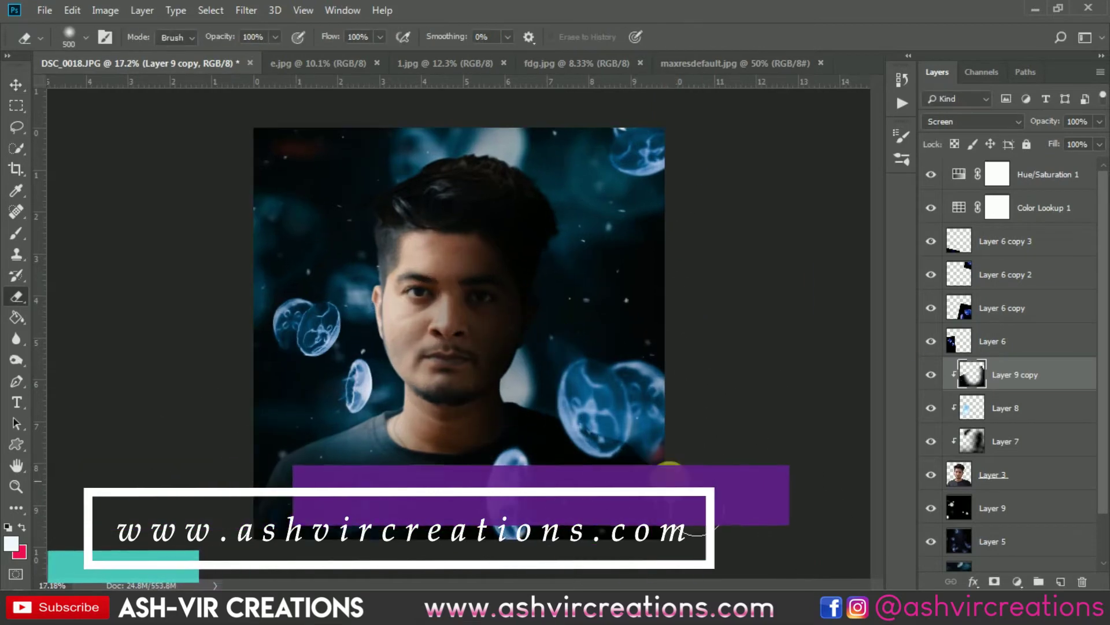
click(17, 168)
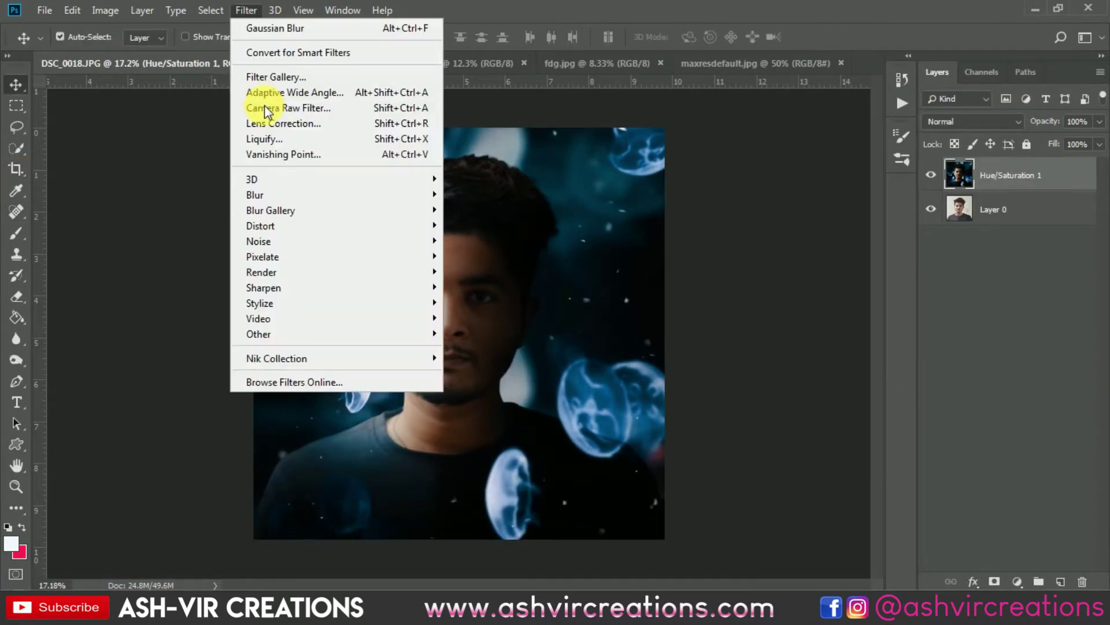
Apply the Camera Raw filter to the merged layer, grading its colours toward a deep blue look
click(255, 104)
drag(887, 310, 862, 315)
drag(904, 414, 918, 511)
click(931, 177)
mouse_move(909, 359)
mouse_down()
mouse_move(922, 364)
mouse_move(892, 359)
mouse_up()
click(860, 177)
drag(909, 412, 897, 422)
click(878, 177)
drag(812, 270, 860, 279)
drag(812, 242, 927, 243)
drag(812, 368, 943, 367)
key(Return)
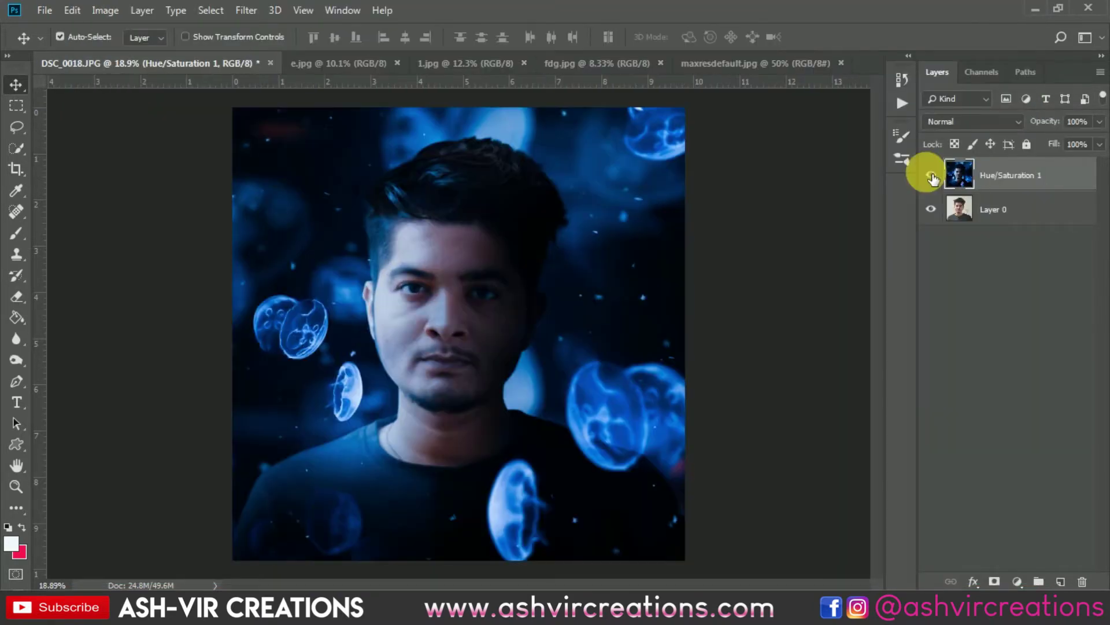
scroll(765, 283, up, 3)
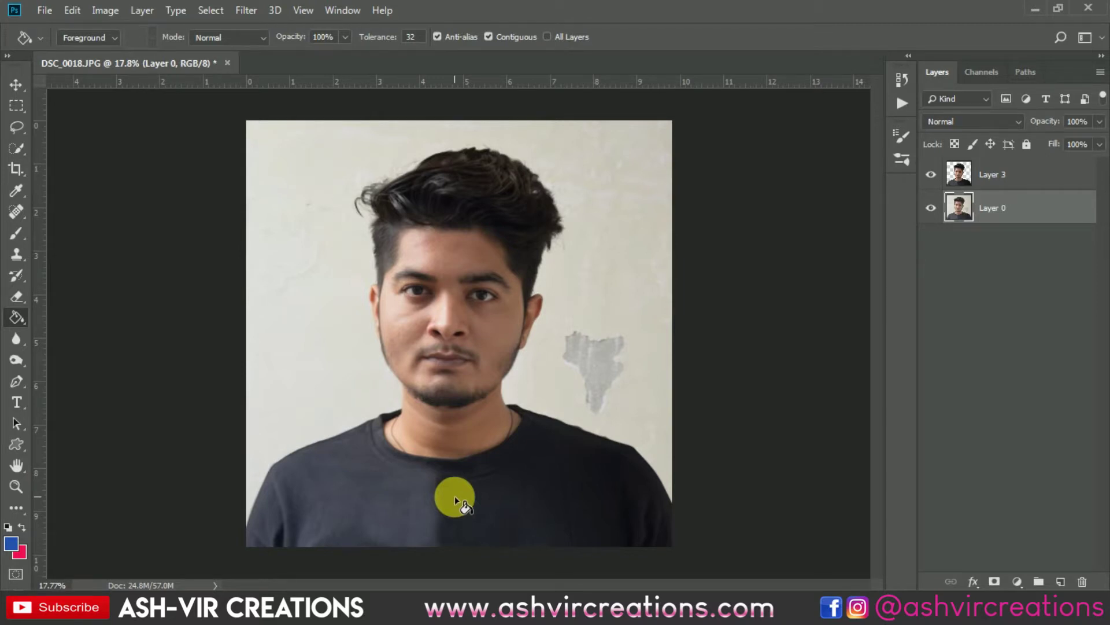
scroll(397, 391, down, 3)
scroll(397, 391, up, 2)
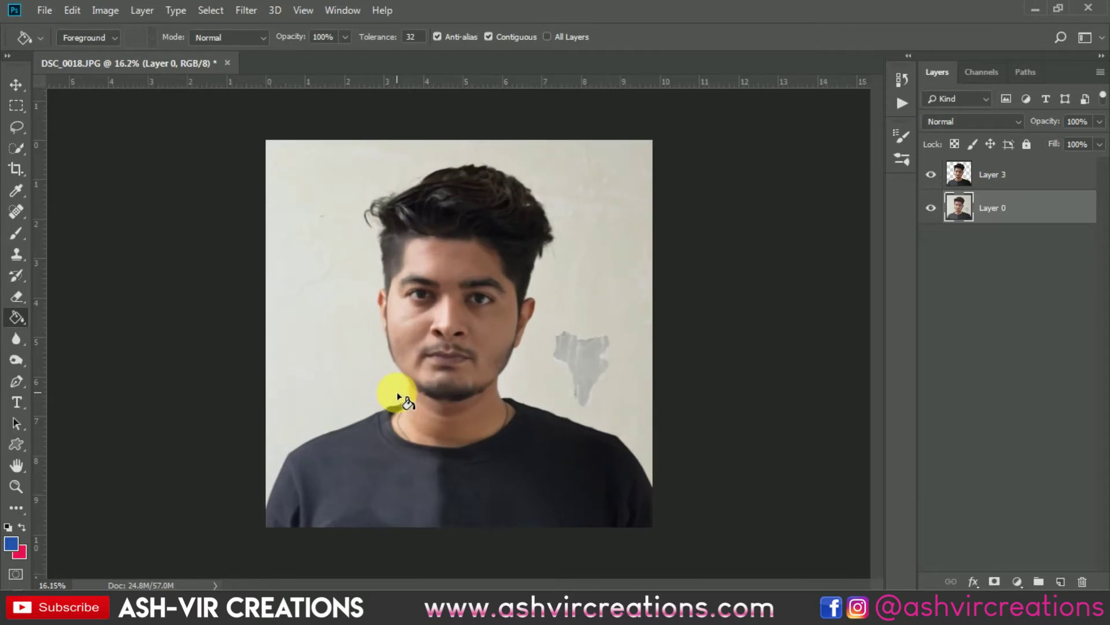
scroll(396, 391, up, 1)
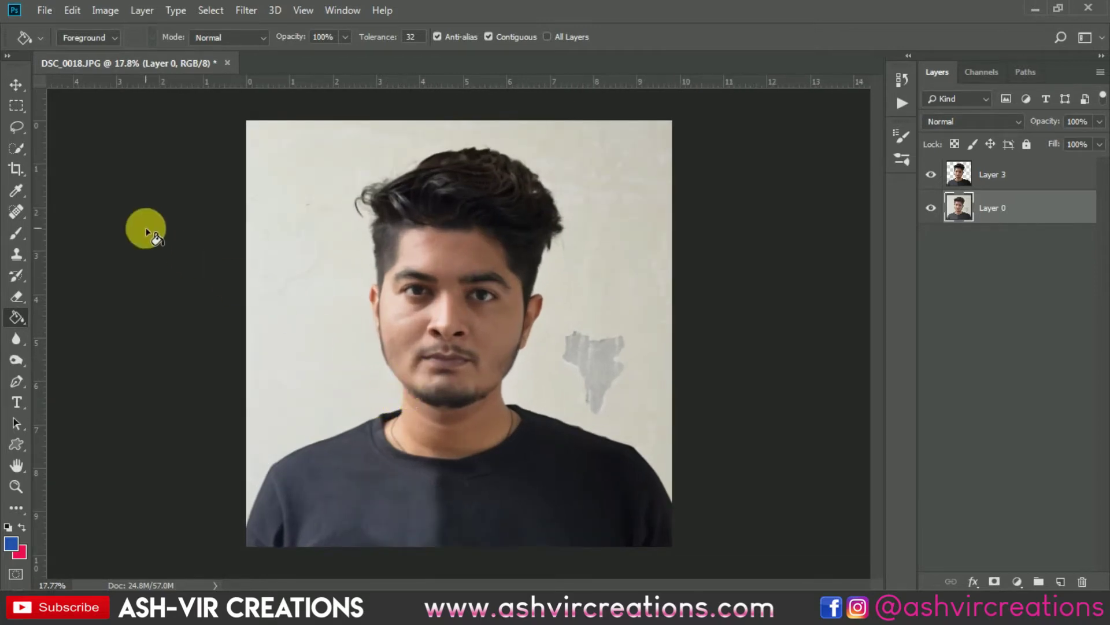
Select the man's hair, face and body on Layer 0 with the Quick Selection tool in add mode
click(27, 144)
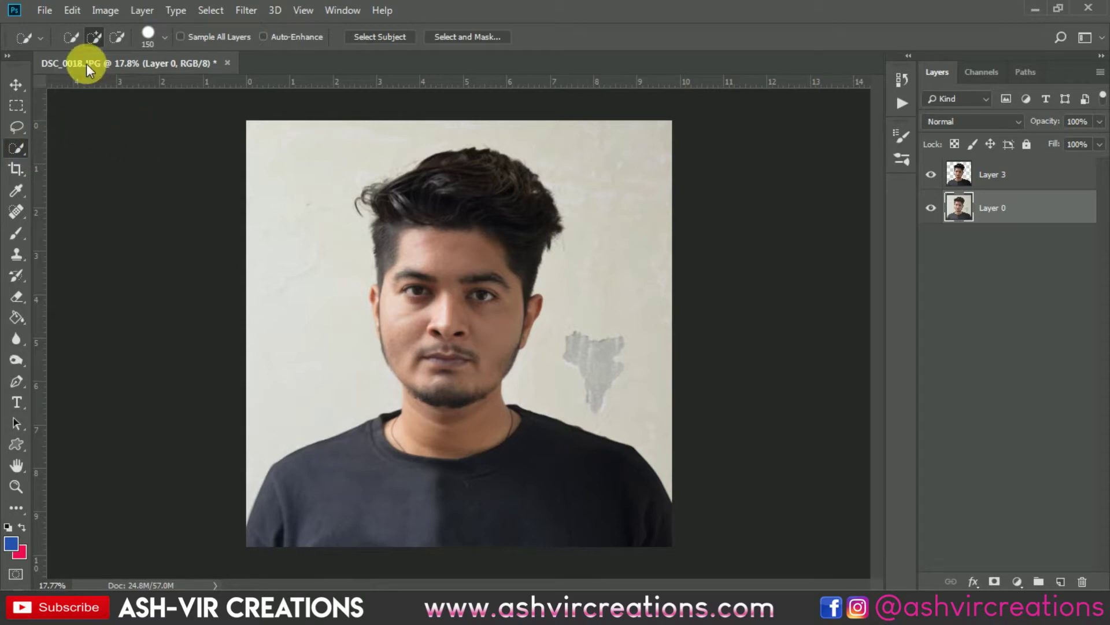
click(95, 38)
mouse_move(476, 231)
mouse_down()
mouse_move(443, 259)
mouse_move(435, 421)
mouse_move(415, 451)
mouse_move(341, 463)
mouse_move(297, 509)
mouse_move(544, 524)
mouse_up()
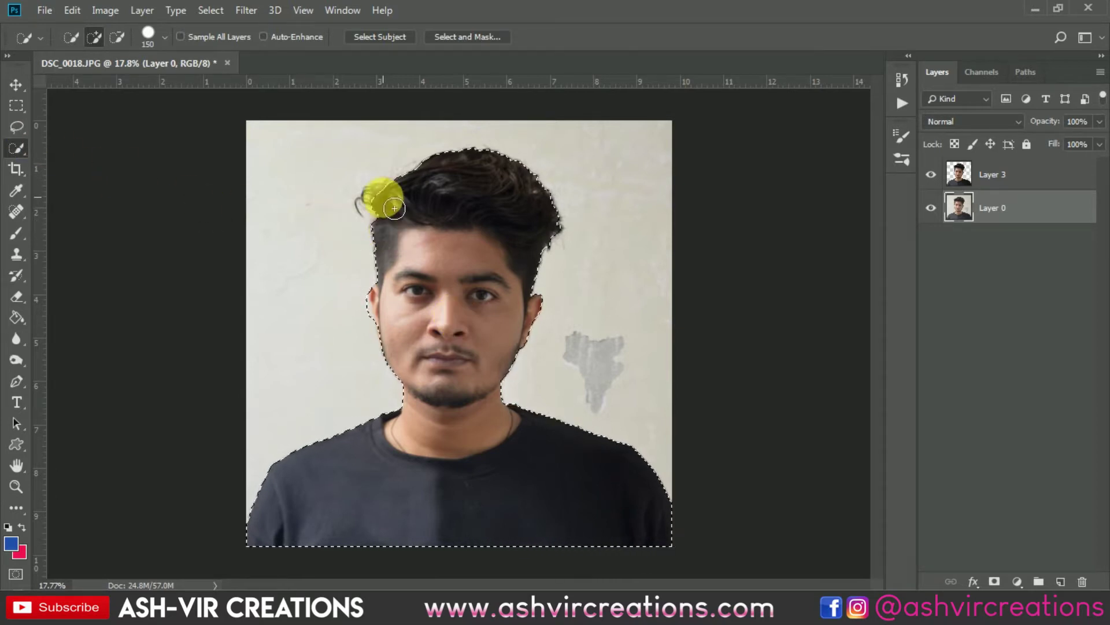
Hide Layer 3 and open the man's selection on Layer 0 in Select and Mask
scroll(391, 204, up, 3)
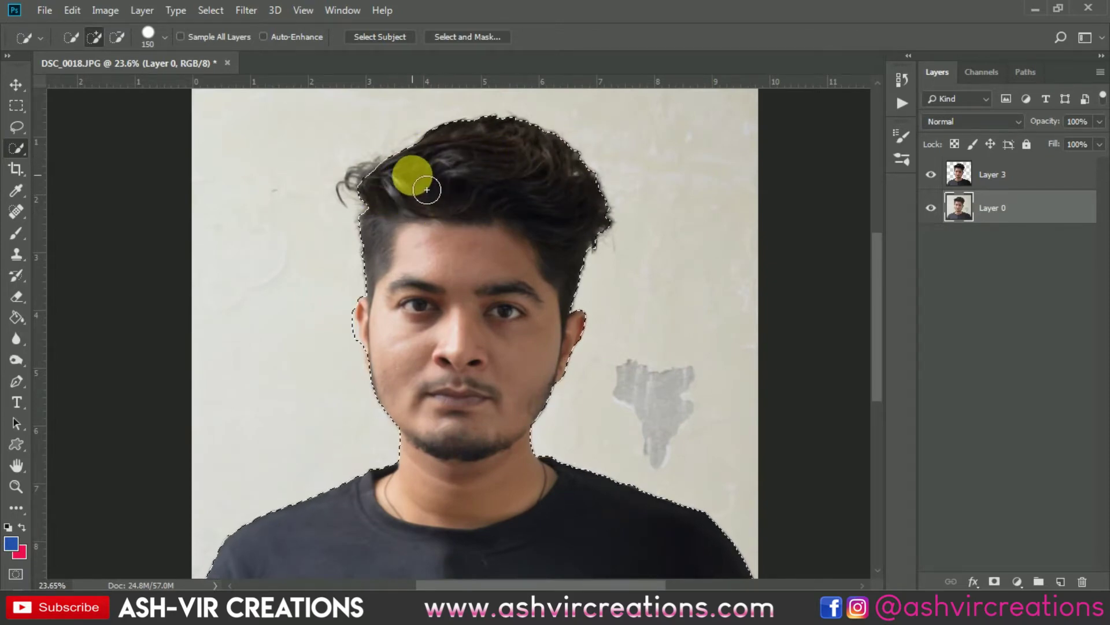
click(931, 174)
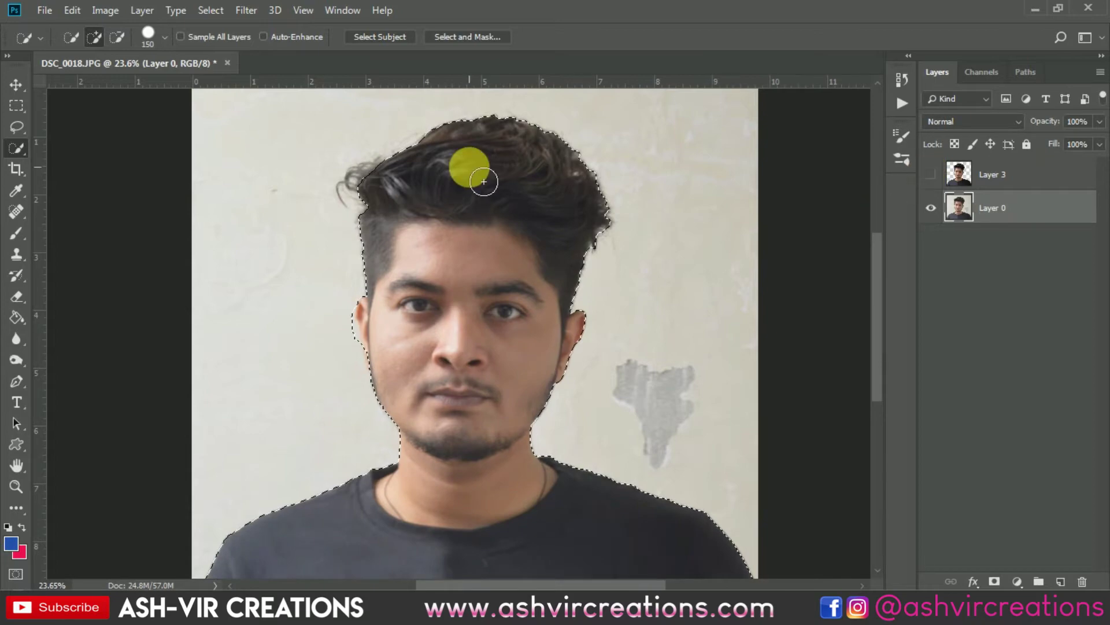
right_click(471, 169)
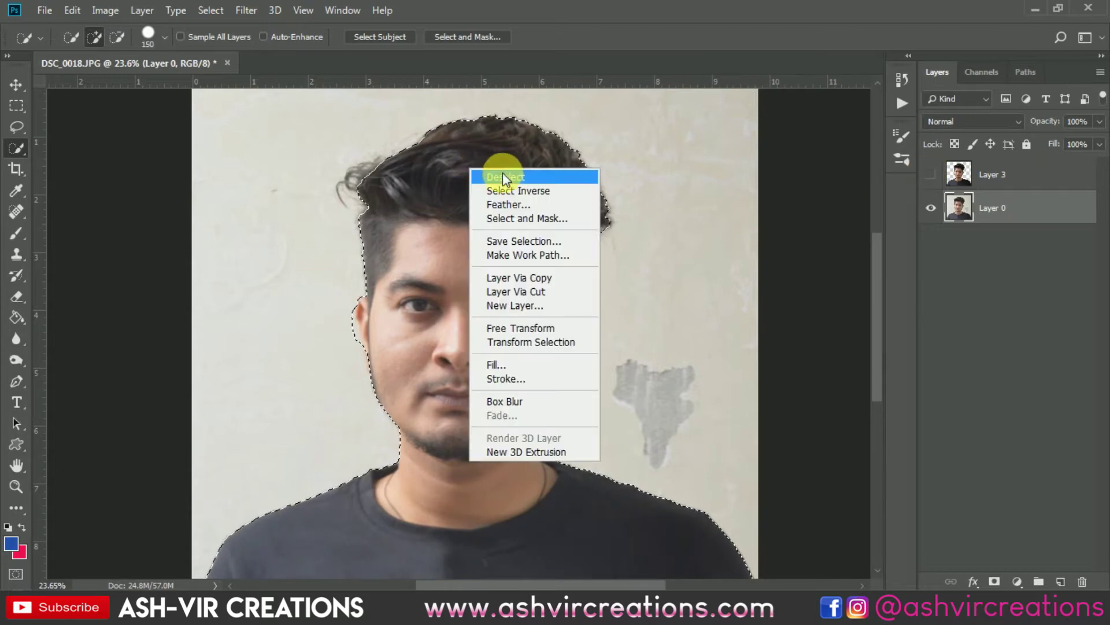
click(543, 214)
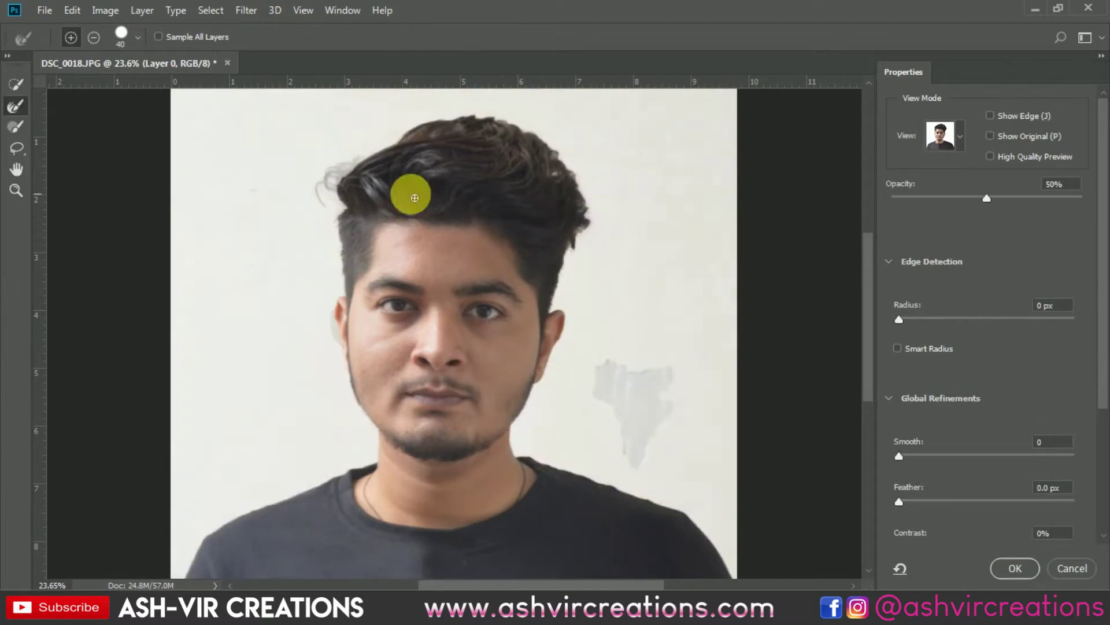
Refine the selection around the hair edges with a size 100 Refine Edge brush and apply it
scroll(297, 176, up, 3)
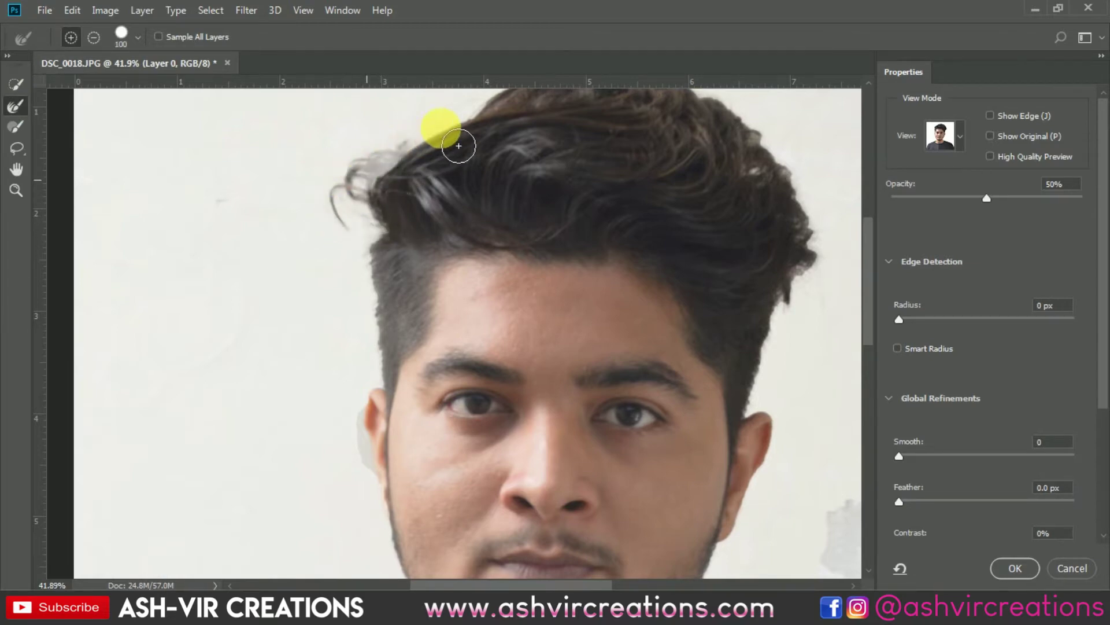
drag(521, 164, 404, 231)
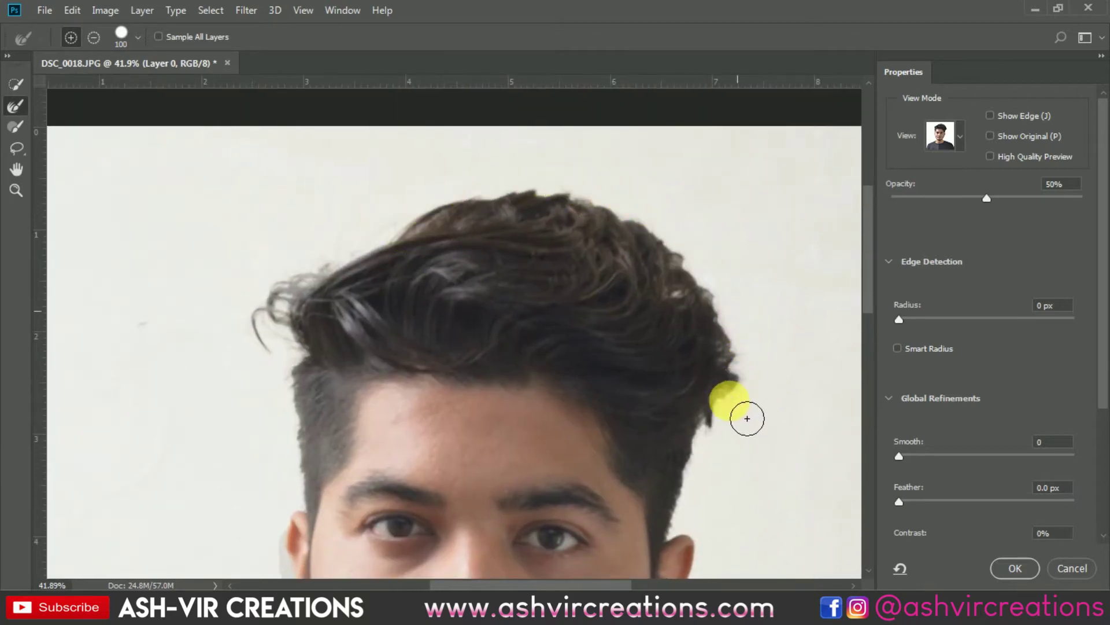
mouse_move(715, 486)
mouse_down()
mouse_move(623, 431)
mouse_move(310, 405)
mouse_up()
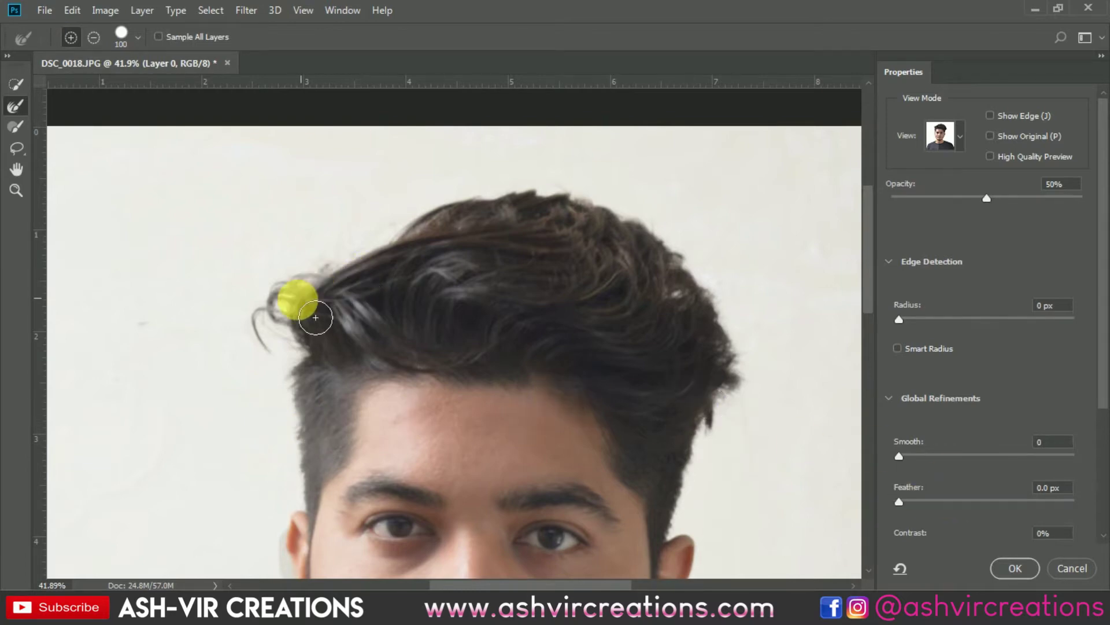
drag(347, 344, 297, 342)
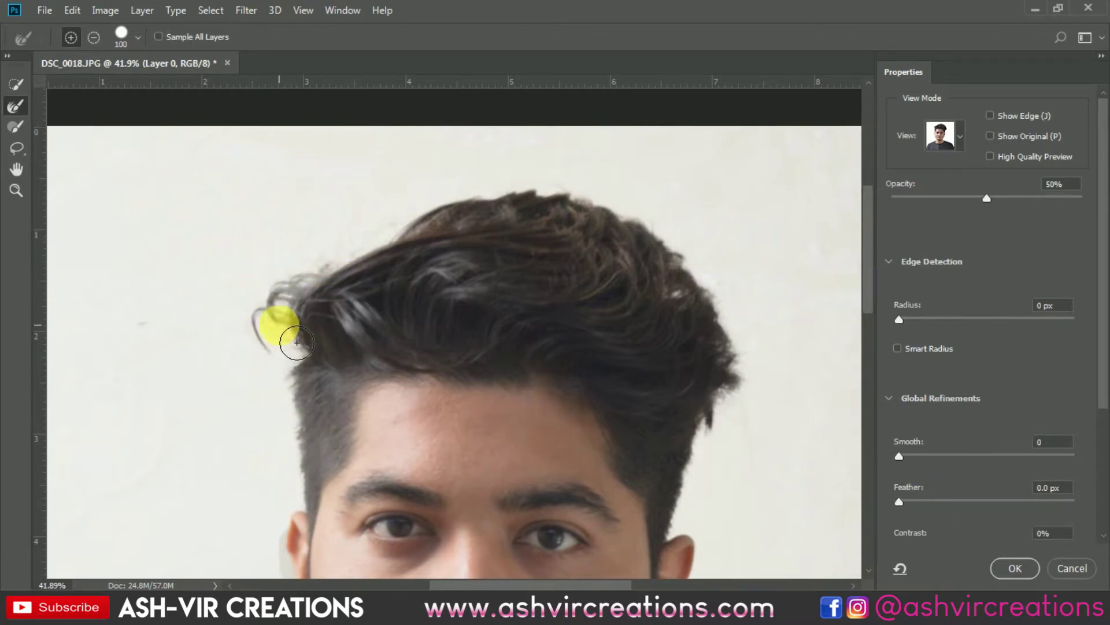
click(1015, 567)
Copy the refined selection of the man onto a new layer and try to reset the opacity to 100%
right_click(577, 318)
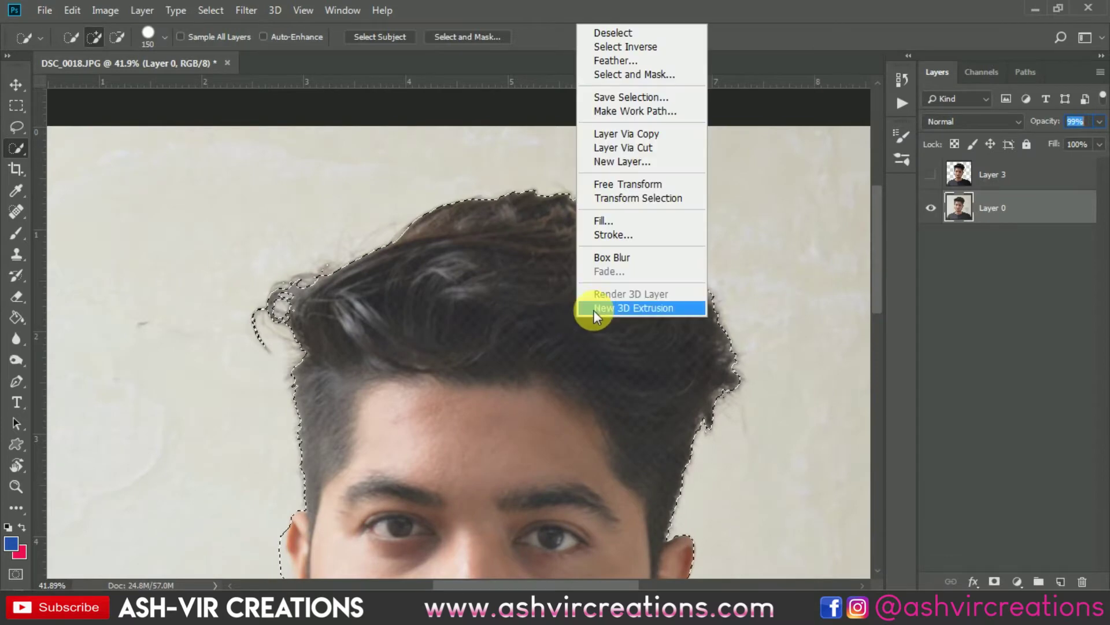
click(622, 133)
text(100)
key(Return)
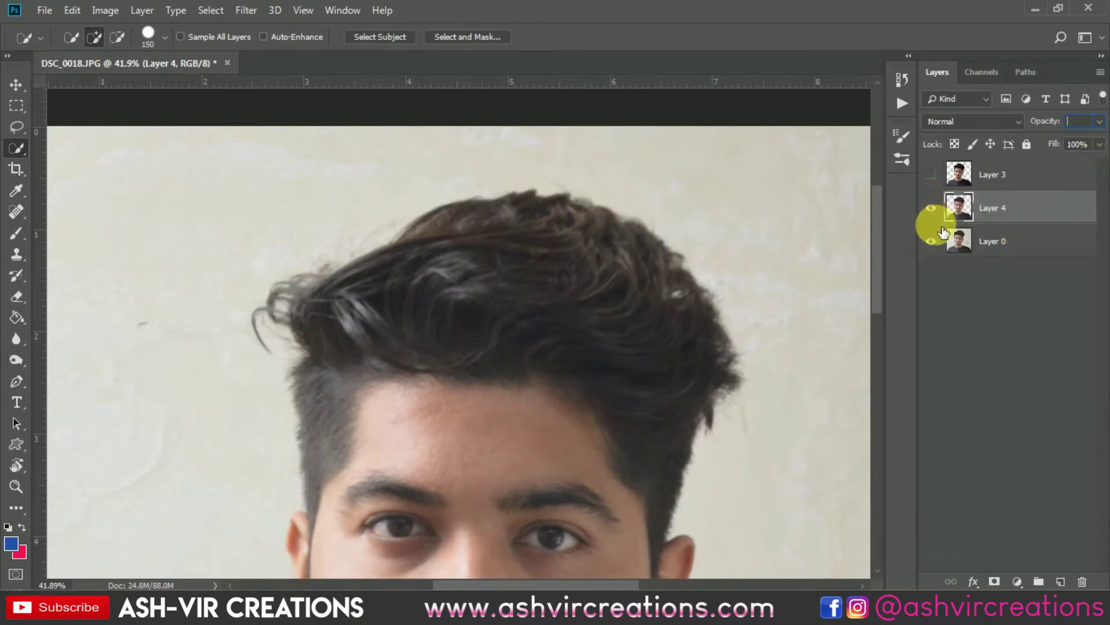
text(0)
key(Return)
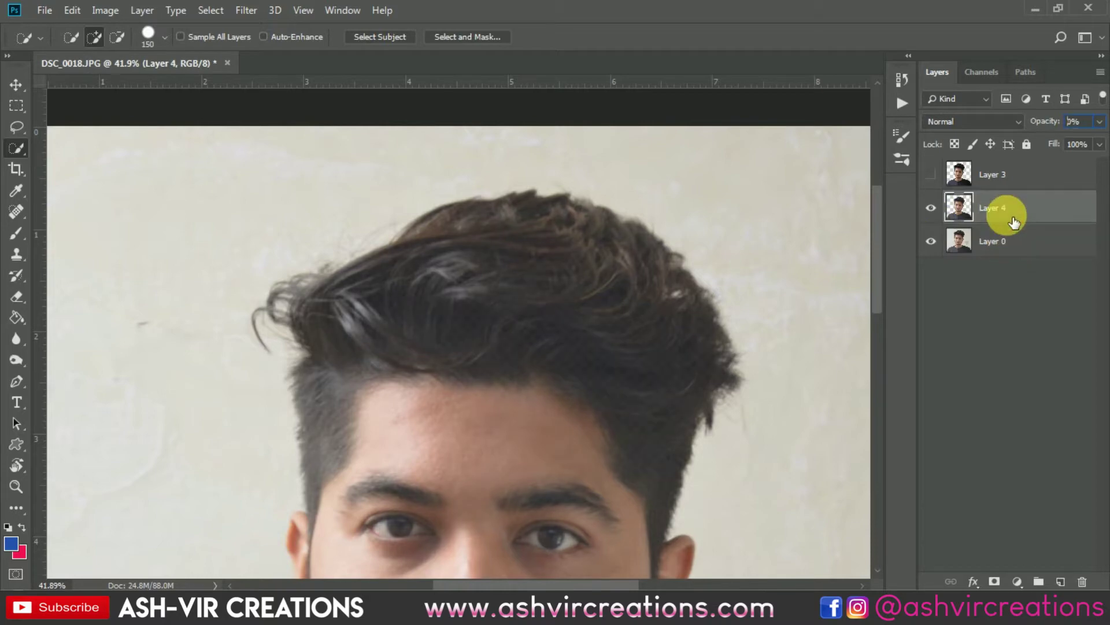
Delete the duplicate cut-out on Layer 4
right_click(1012, 211)
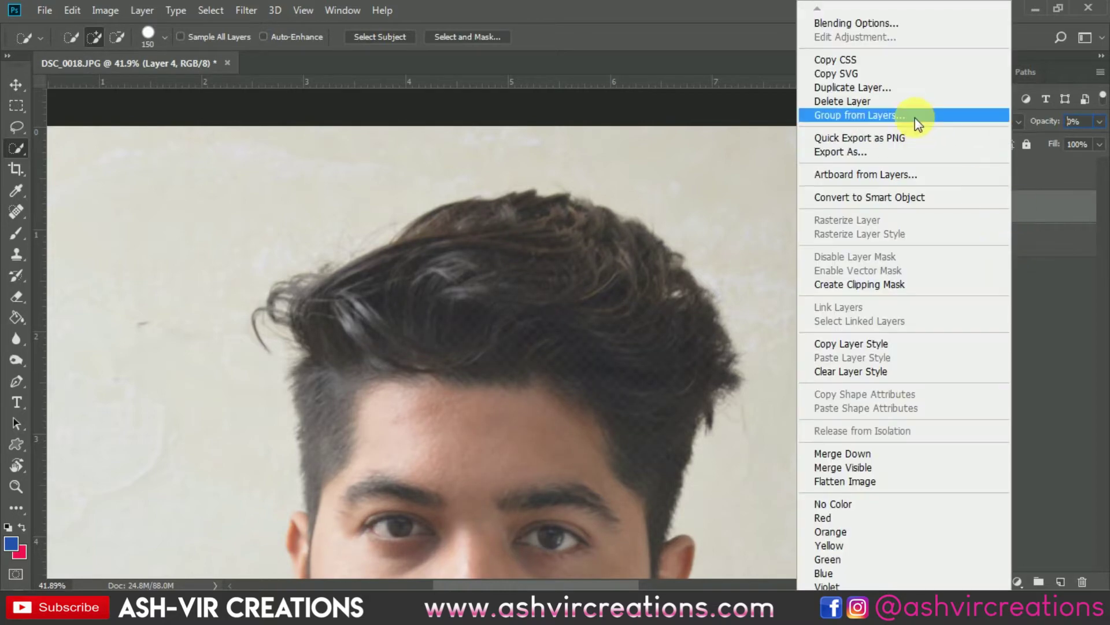
click(891, 99)
key(Return)
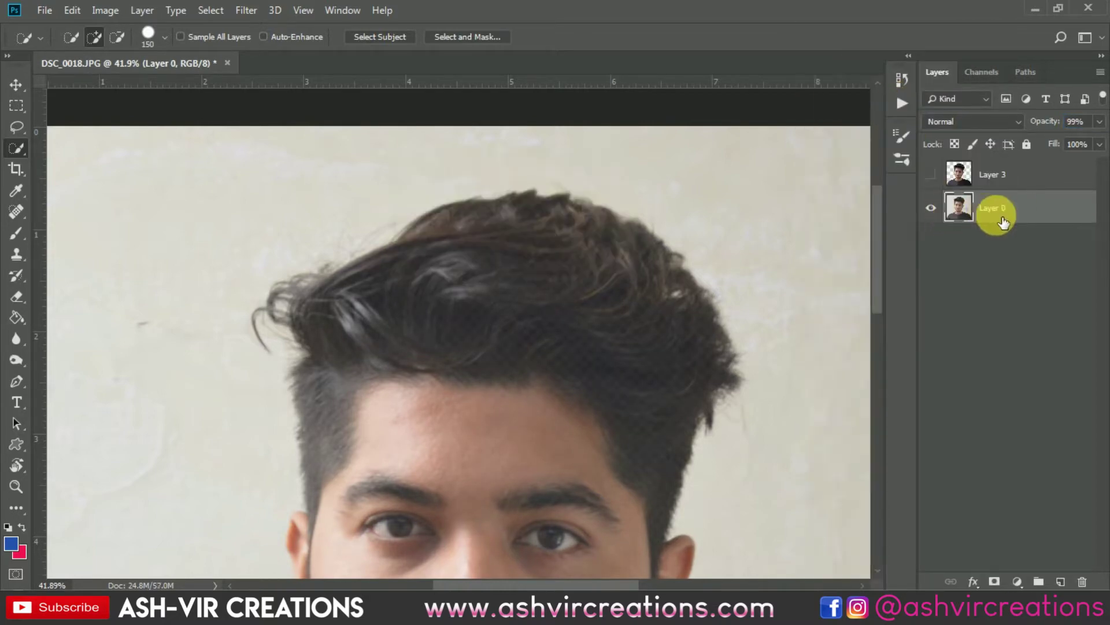
Show Layer 3 with Layer 0 at 100% opacity, and briefly hide Layer 0 to check the cut-out
click(930, 174)
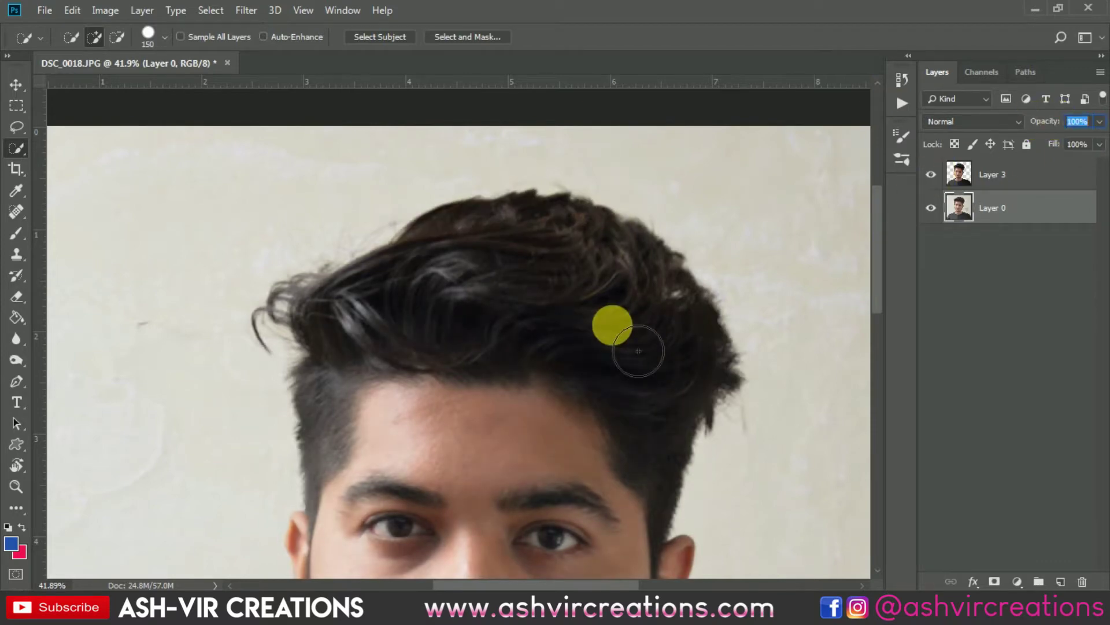
scroll(611, 323, down, 2)
key(ctrl+0)
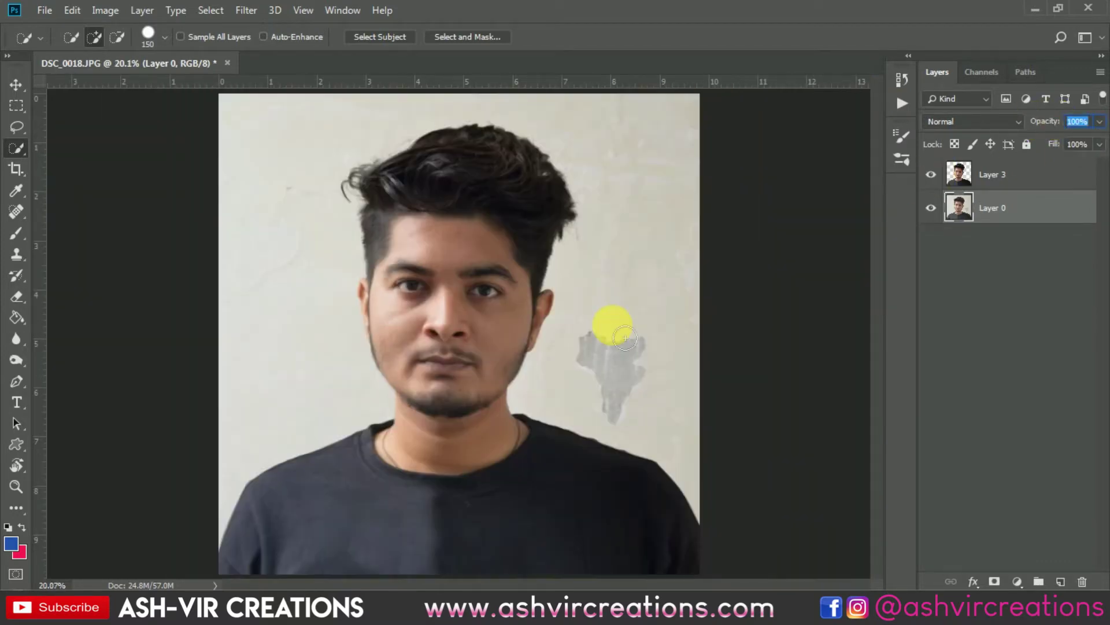
click(930, 208)
click(932, 209)
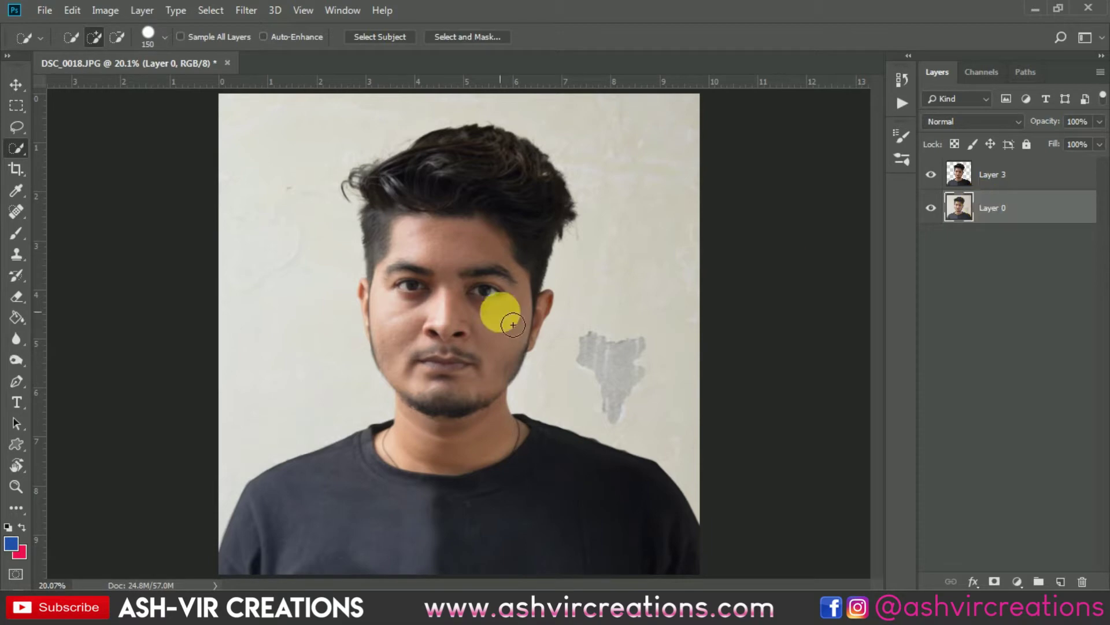
Switch to the Move tool and open the jellyfish image e from the JEll folder on the Desktop
click(16, 86)
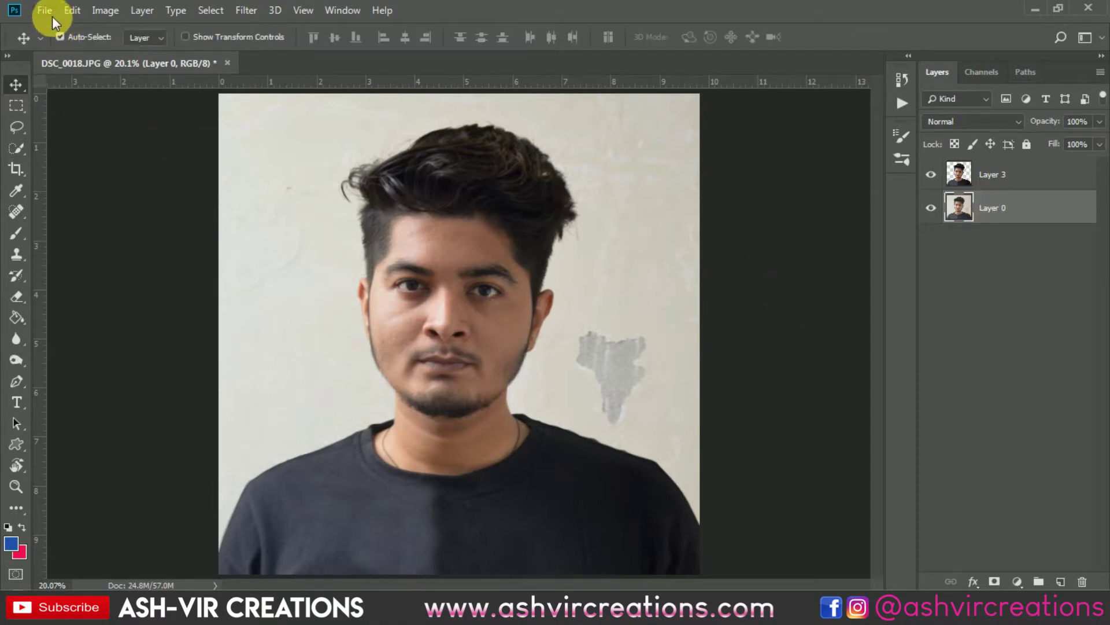
click(47, 11)
click(58, 45)
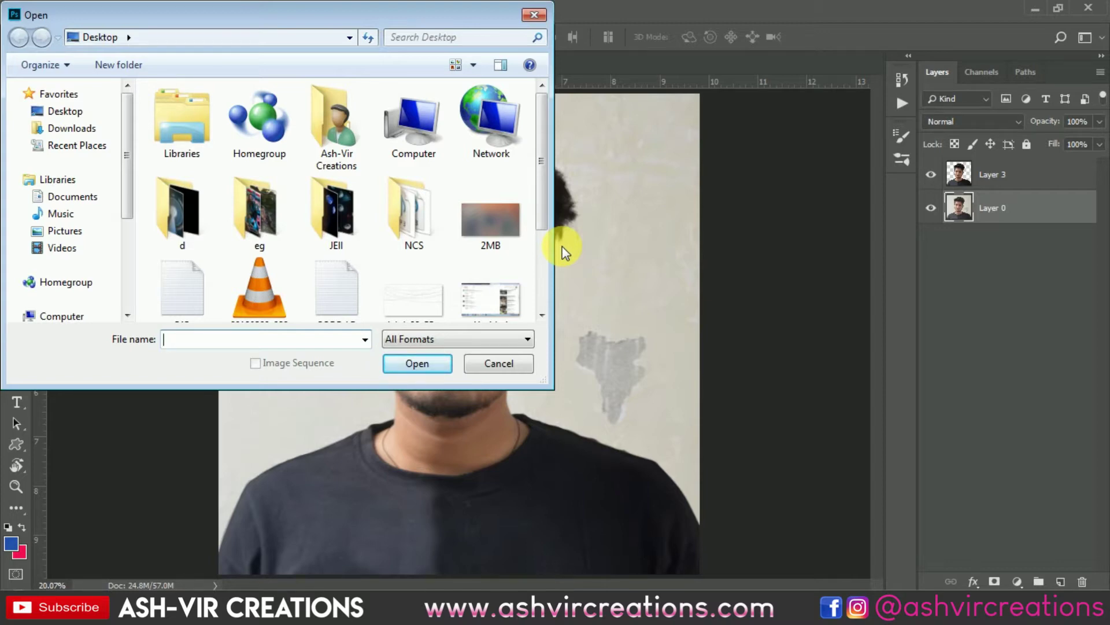
double_click(325, 217)
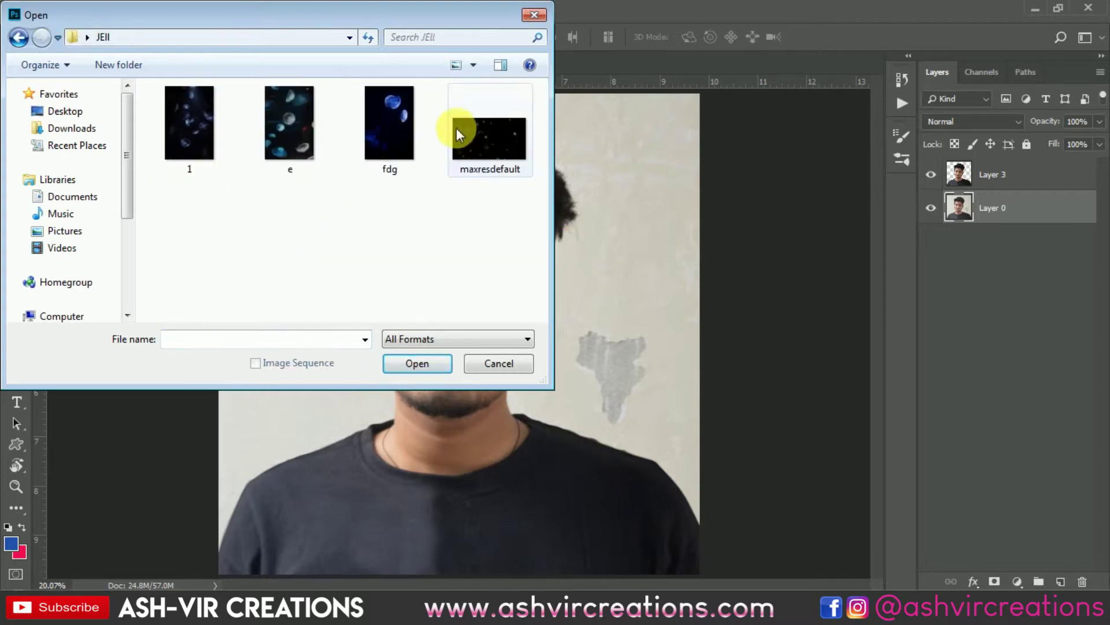
double_click(293, 121)
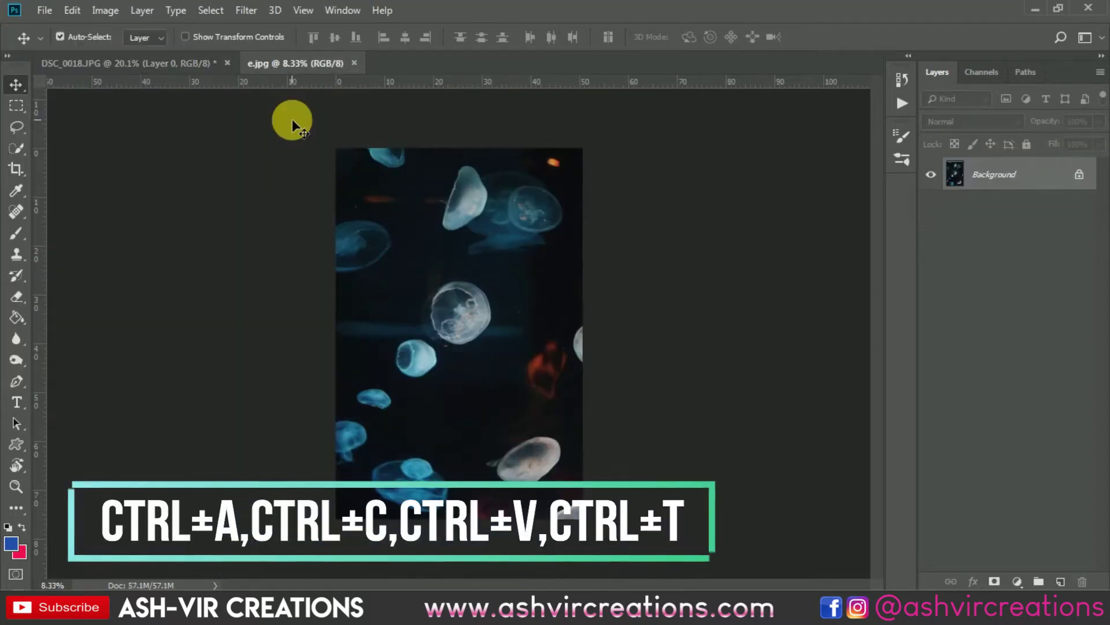
Copy the whole jellyfish image e into the portrait document, between the man's cut-out and the original photo
scroll(425, 231, up, 1)
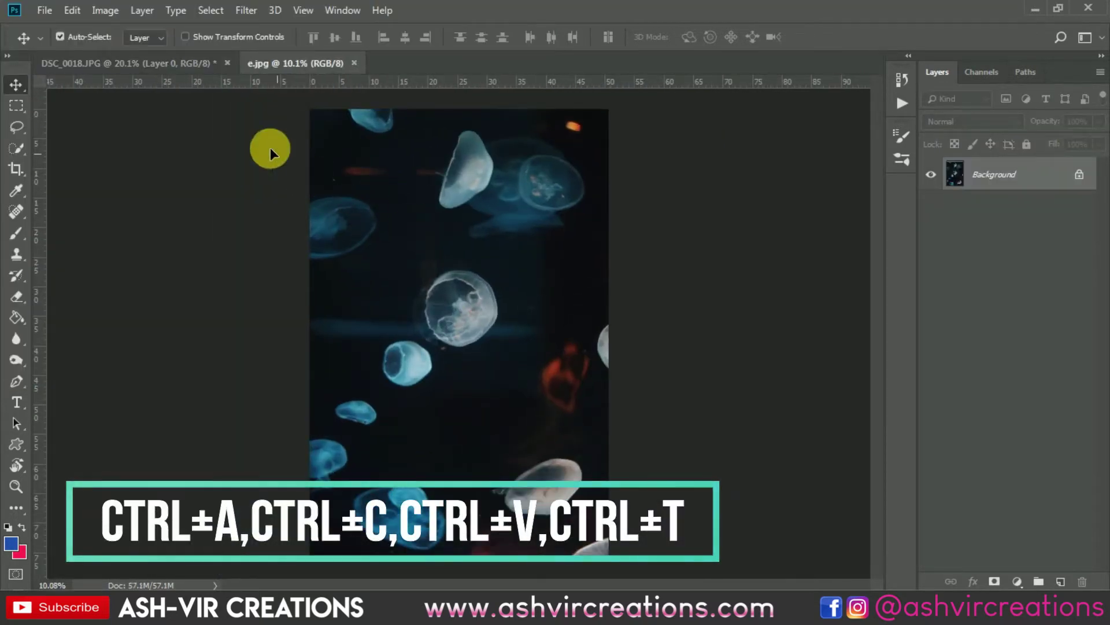
click(197, 65)
key(ctrl+v)
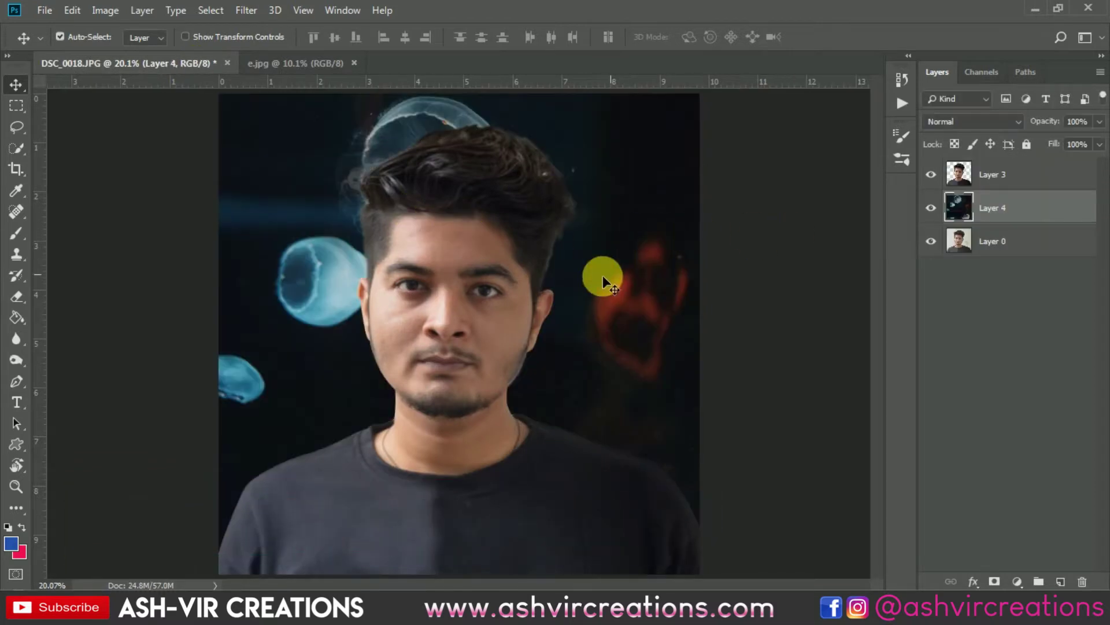
Deepen the shadows of the pasted jellyfish layer slightly with a Levels adjustment
scroll(578, 280, down, 2)
key(ctrl+l)
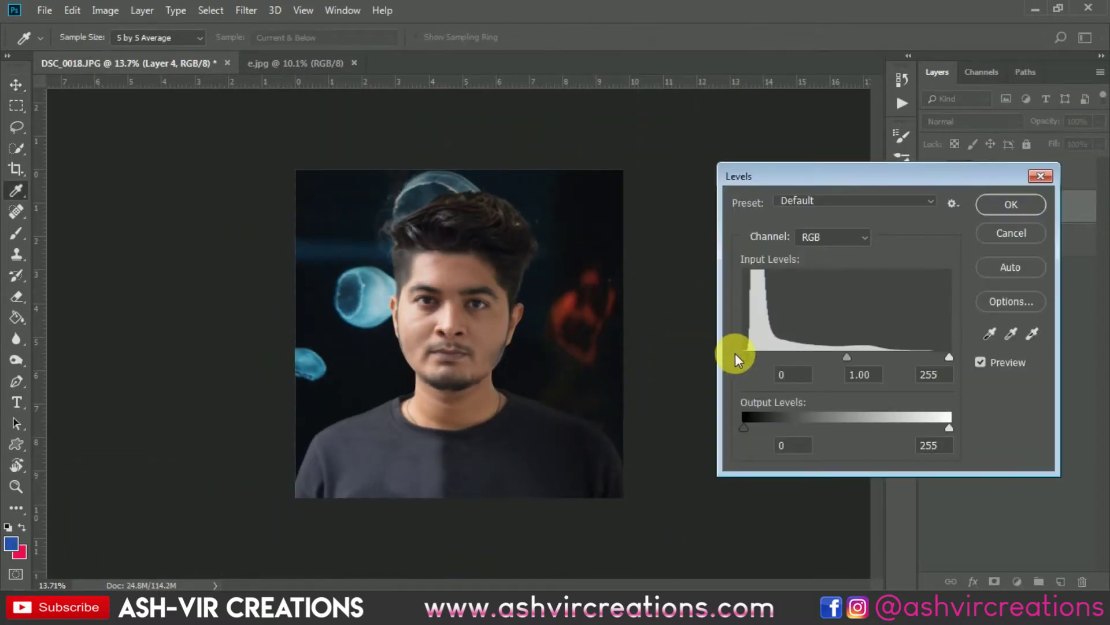
drag(747, 356, 747, 356)
click(1009, 204)
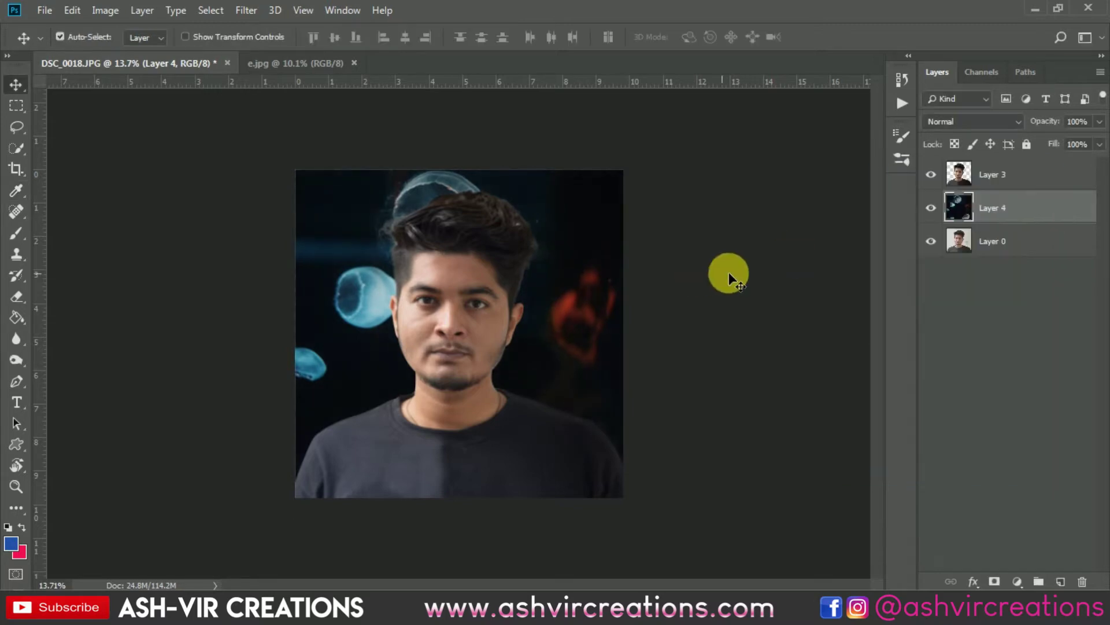
Apply a Box Blur with a 40-pixel radius to the jellyfish background on Layer 4
click(244, 13)
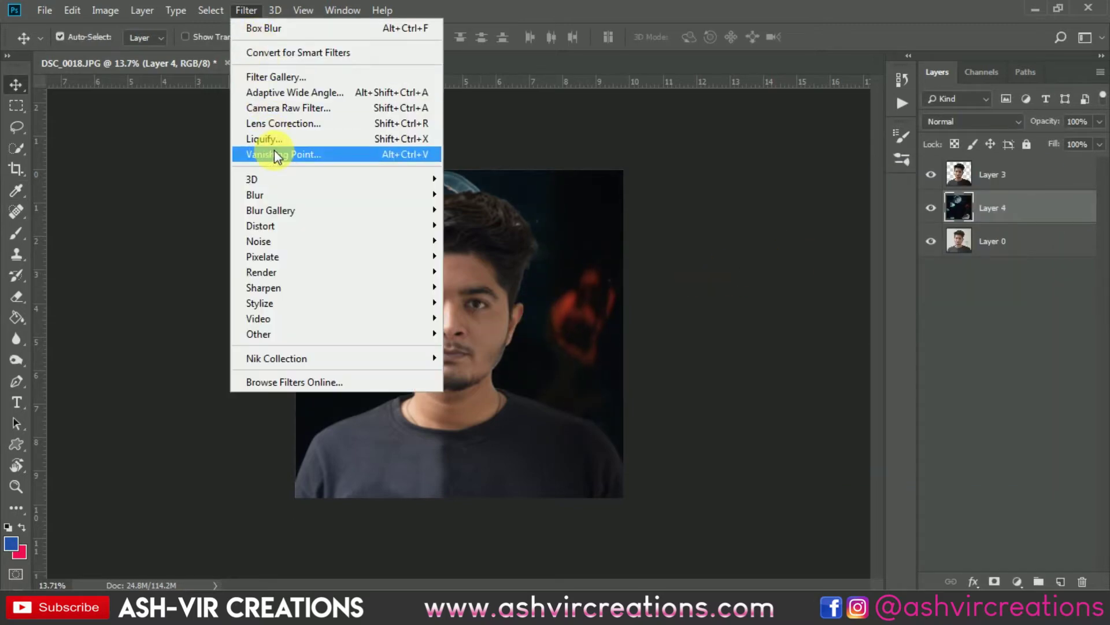
mouse_move(271, 194)
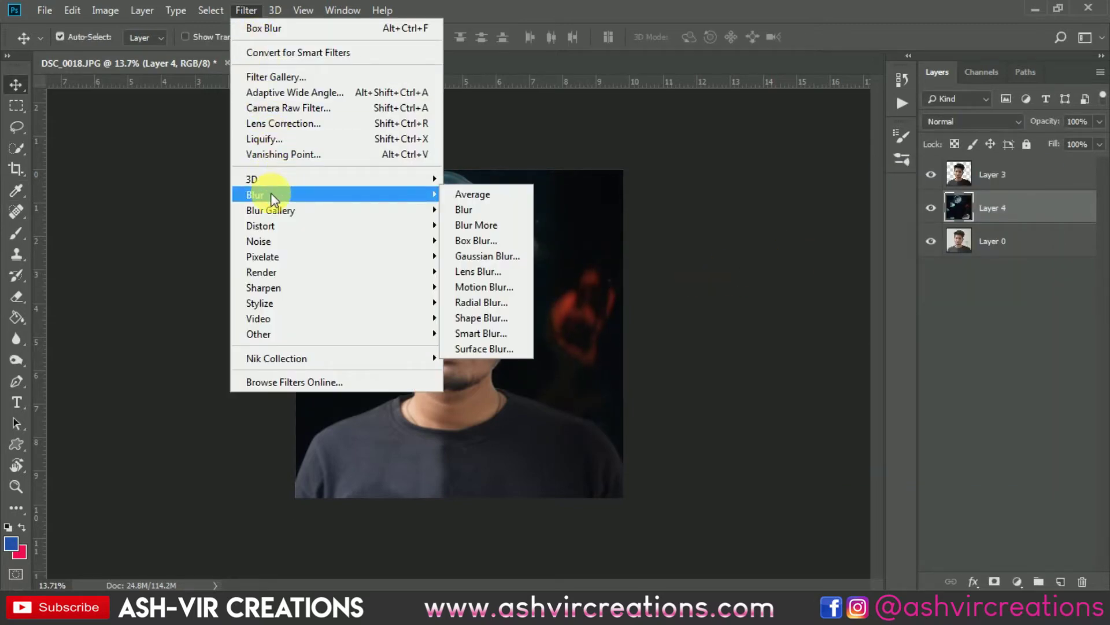
click(472, 240)
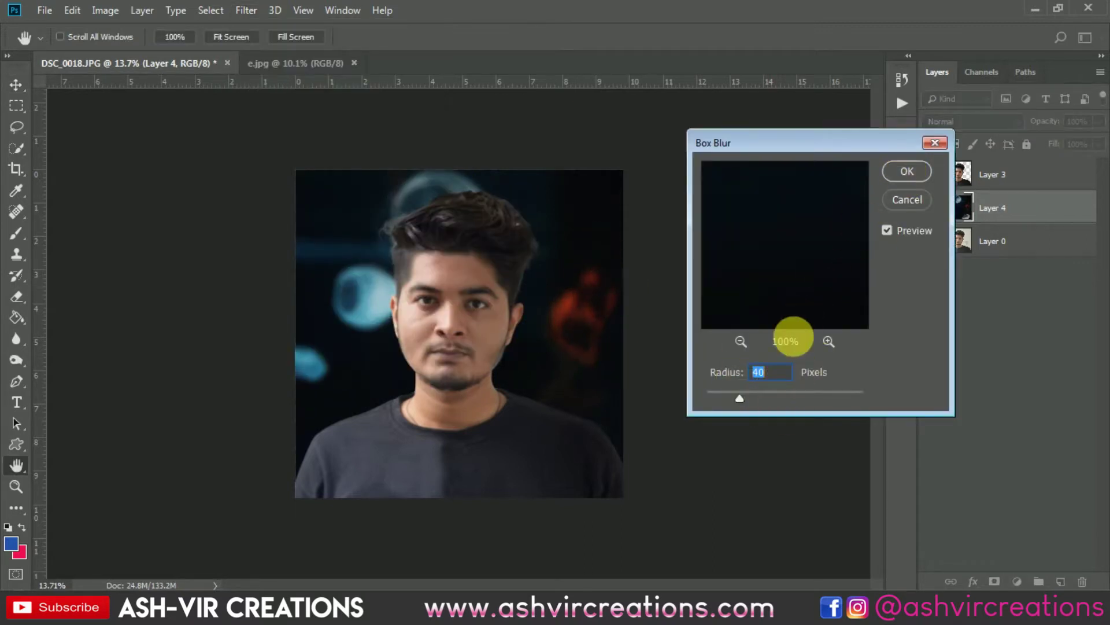
click(907, 171)
Reposition the blurred jellyfish background on Layer 4 with Free Transform so it fills the canvas behind the man
key(ctrl+t)
drag(570, 376, 565, 478)
drag(591, 296, 626, 217)
drag(626, 216, 605, 238)
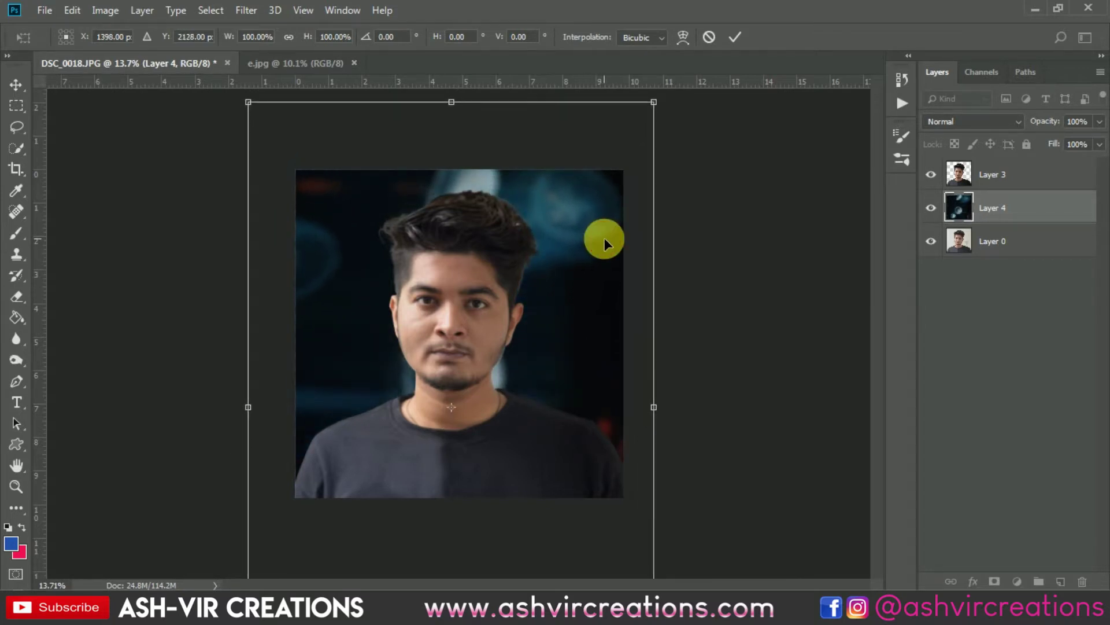
key(Return)
scroll(579, 294, up, 1)
mouse_move(579, 296)
mouse_down()
mouse_move(589, 288)
mouse_move(592, 327)
mouse_move(600, 300)
mouse_up()
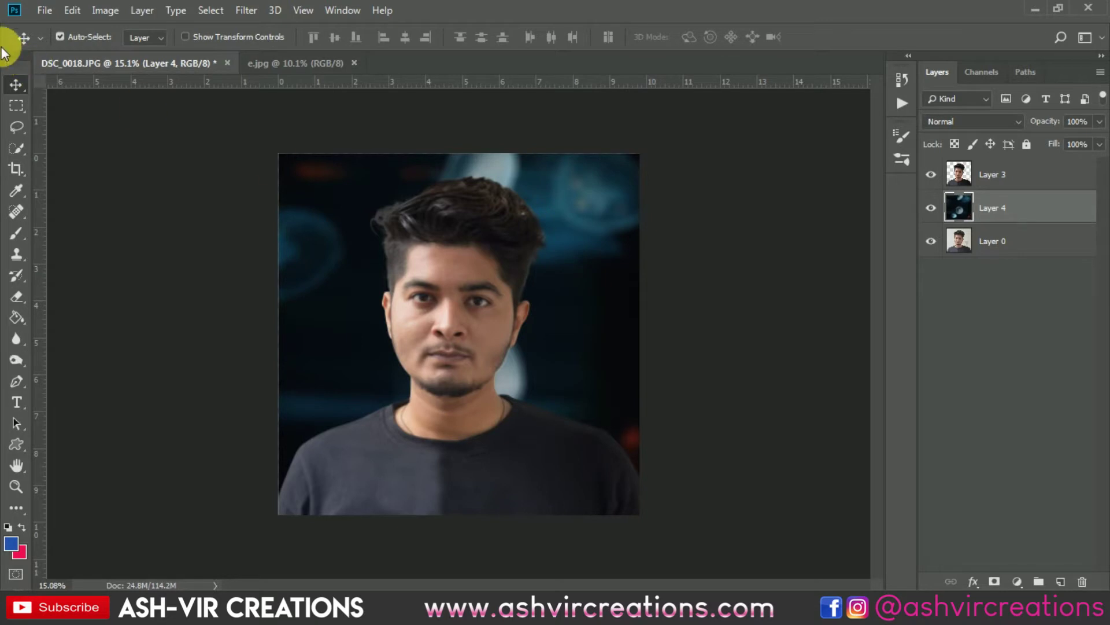
Open the jellyfish image 1 from the JEll folder and bring it into the portrait document above Layer 4
click(45, 10)
click(57, 35)
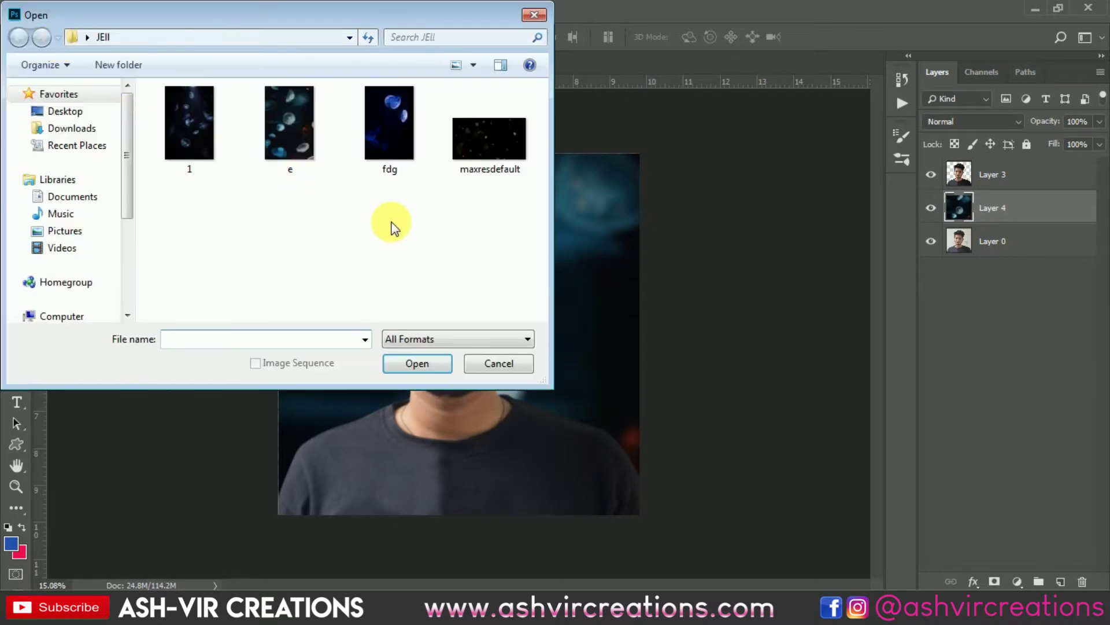
double_click(211, 138)
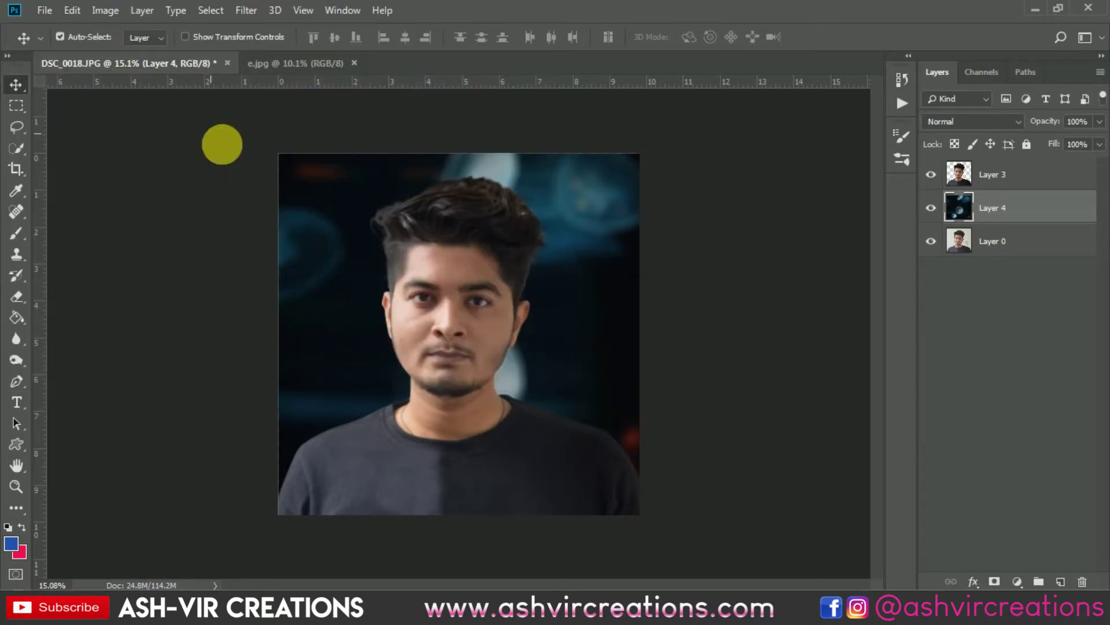
drag(209, 60, 454, 243)
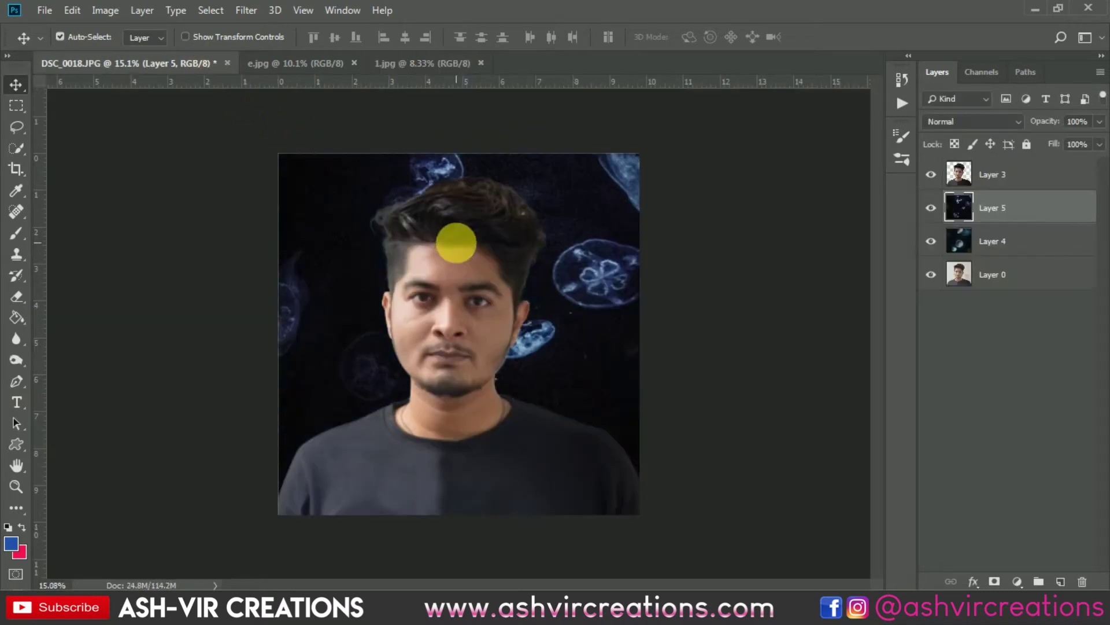
Darken the blacks of the jellyfish image on Layer 5 with a Levels adjustment
key(ctrl+l)
drag(751, 352, 754, 353)
click(1012, 208)
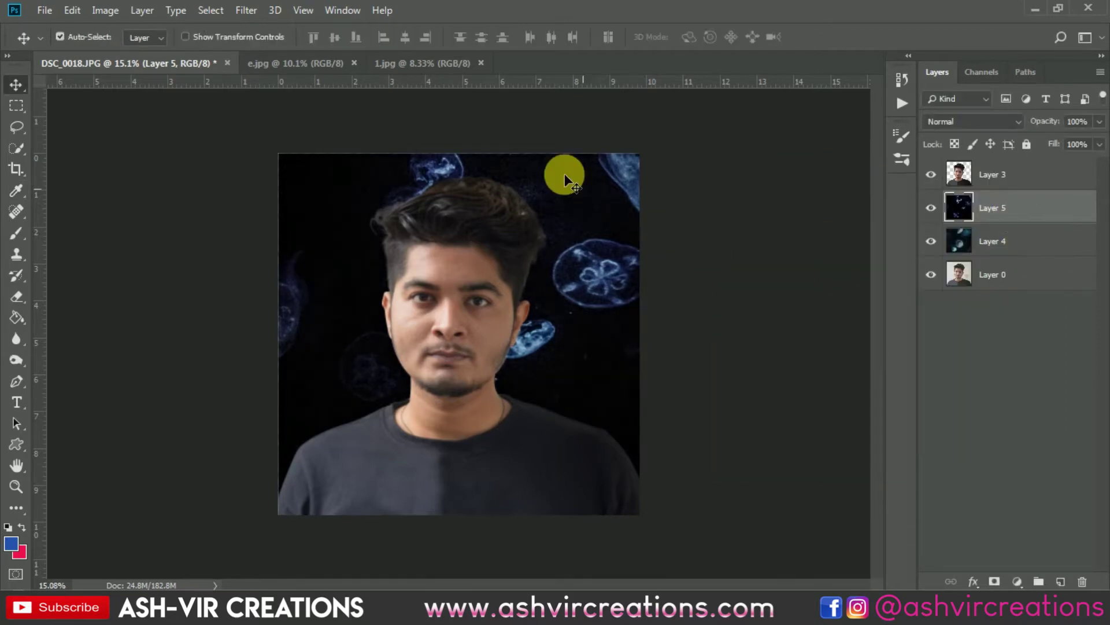
Reapply the last-used Box Blur filter to Layer 5 and reposition the blurred jellyfish behind the man
click(259, 9)
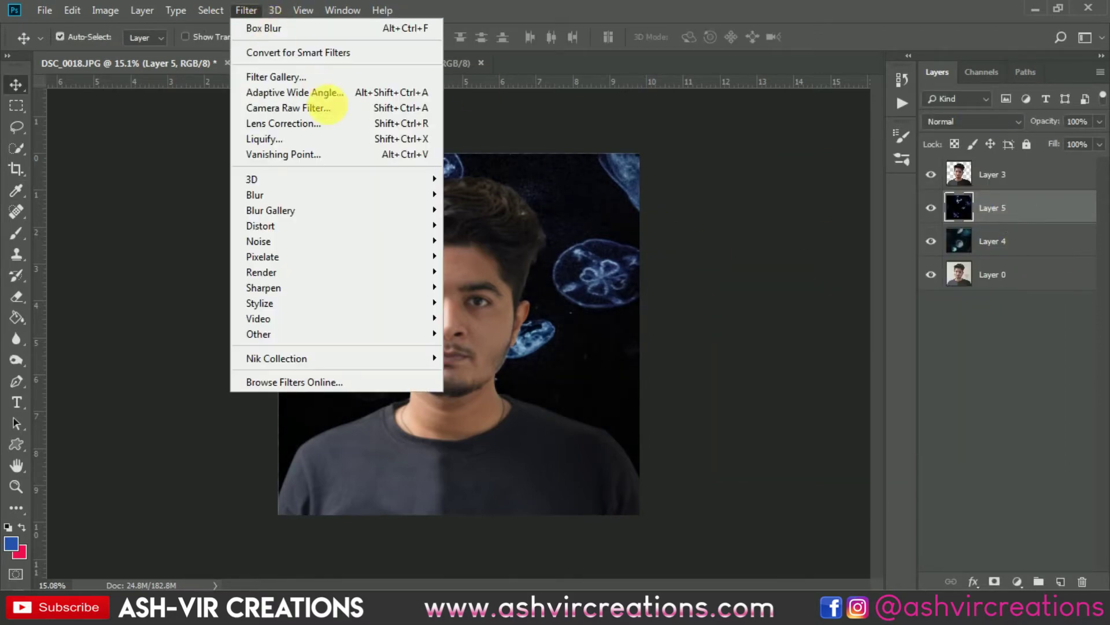
click(265, 28)
drag(566, 223, 588, 261)
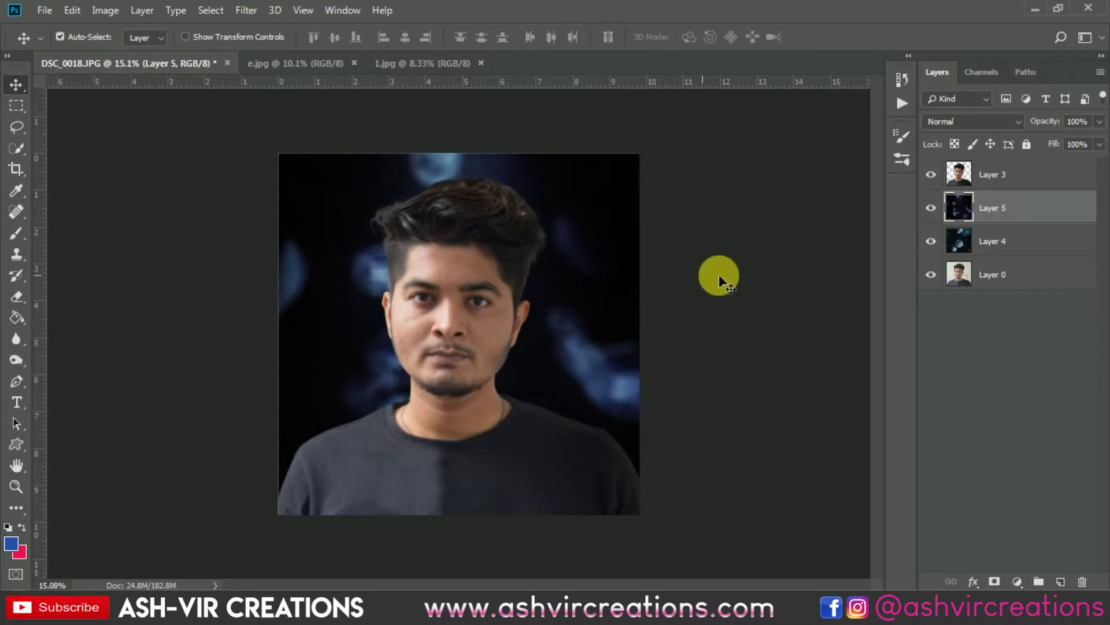
Set Layer 5's blend mode to Screen and shift it slightly to arrange the blurred jellyfish
click(941, 123)
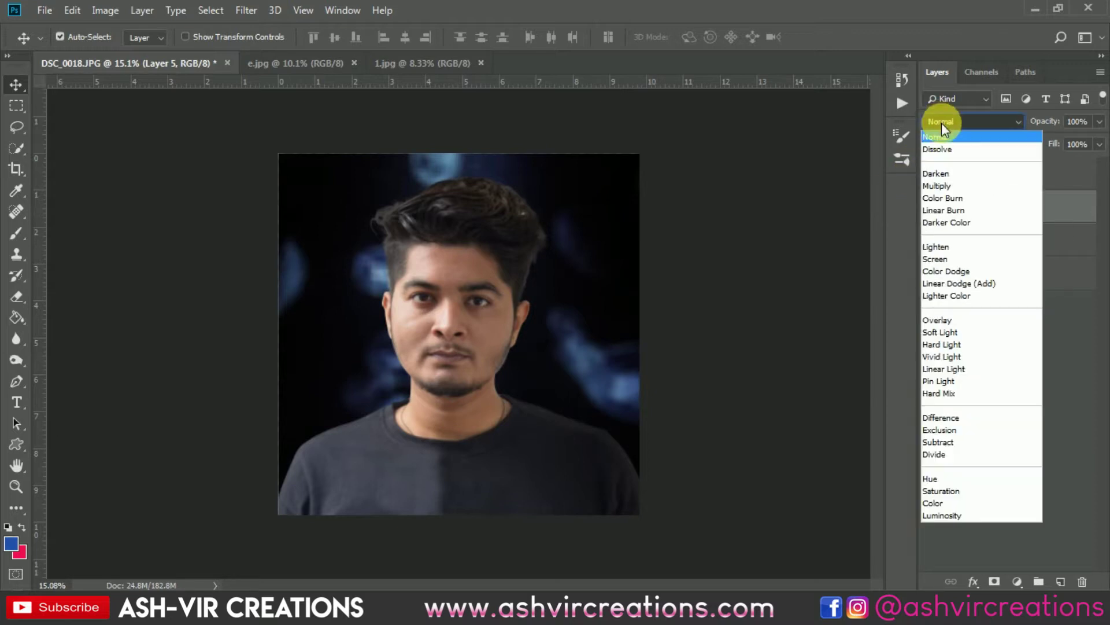
click(938, 258)
drag(594, 345, 585, 379)
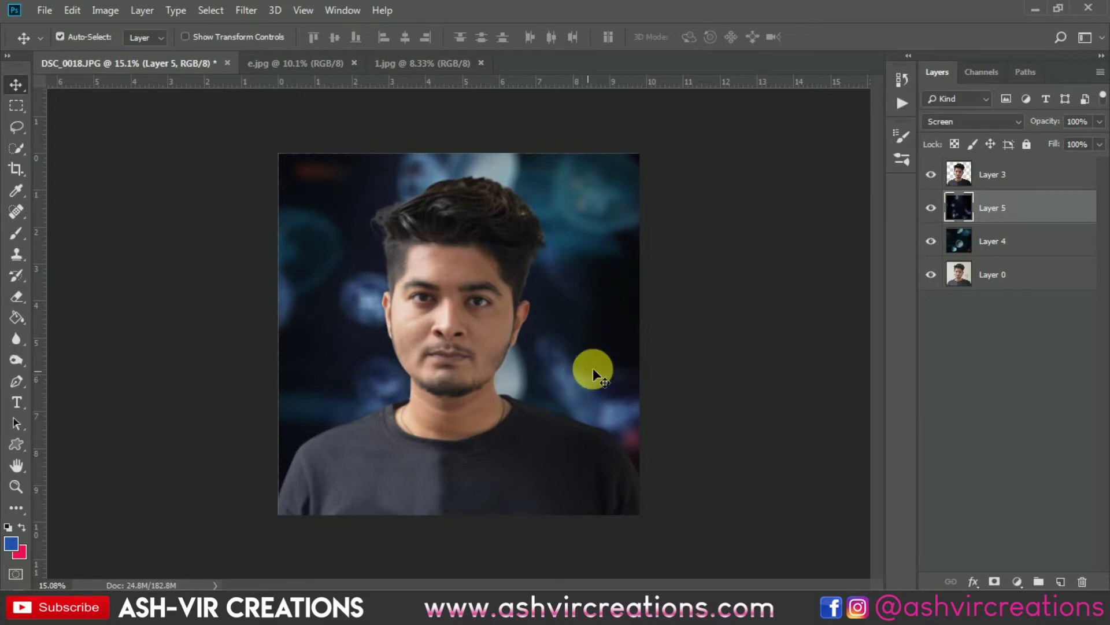
Open the jellyfish image fdg, bring it into the portrait document and place it above the man's cut-out layer
click(463, 68)
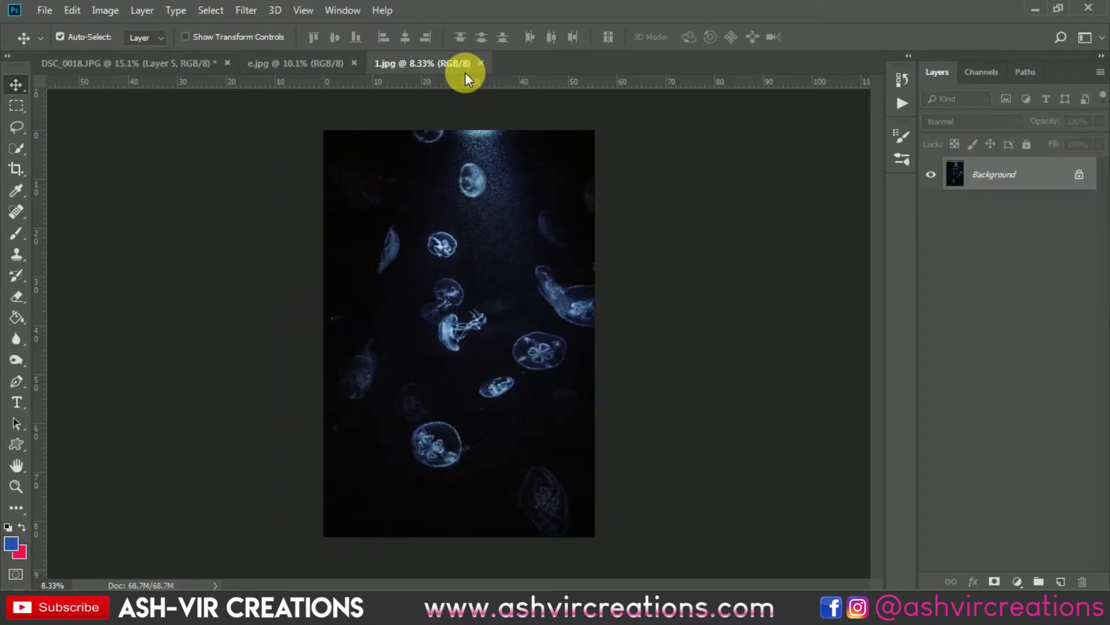
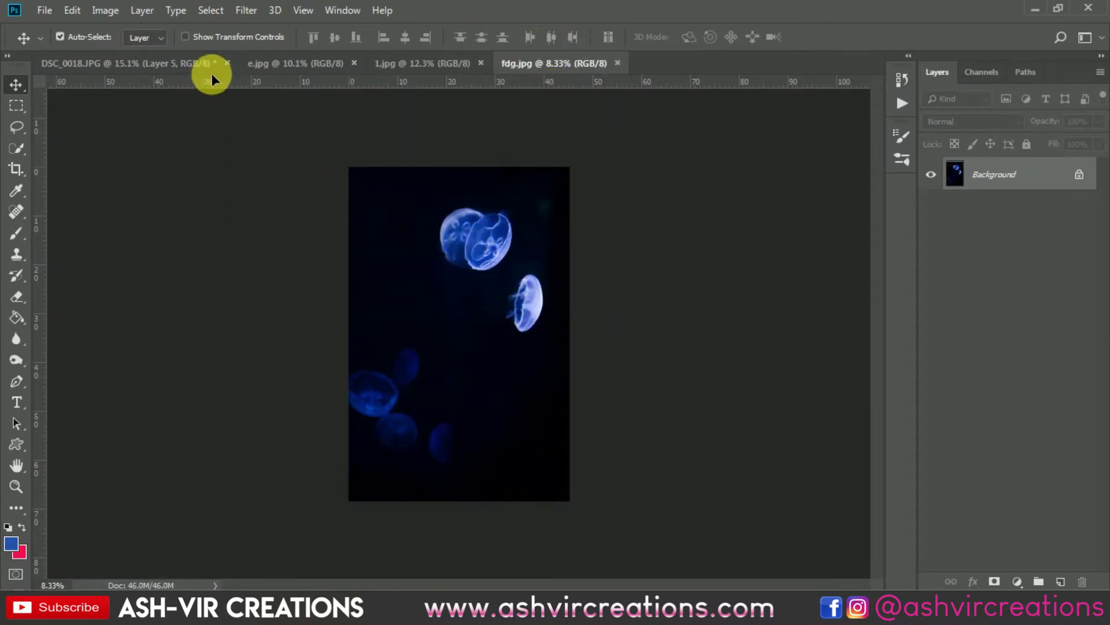
drag(178, 69, 387, 277)
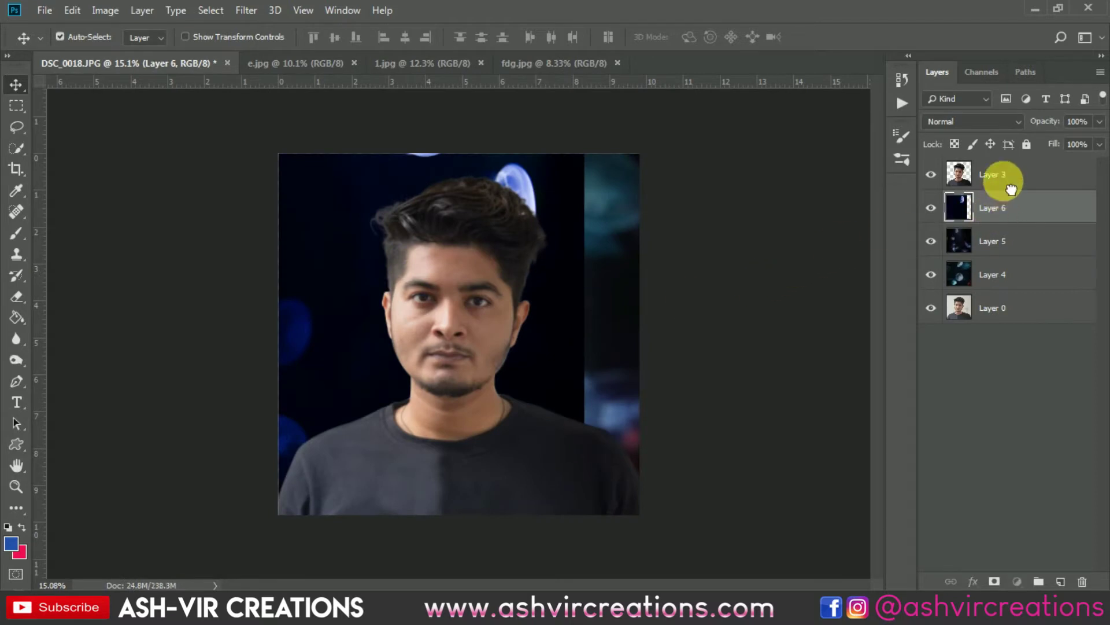
drag(1012, 182, 1012, 173)
drag(520, 318, 647, 479)
Set Layer 6 to Screen blending and deepen its blacks with Levels to leave only the glowing jellyfish
click(972, 121)
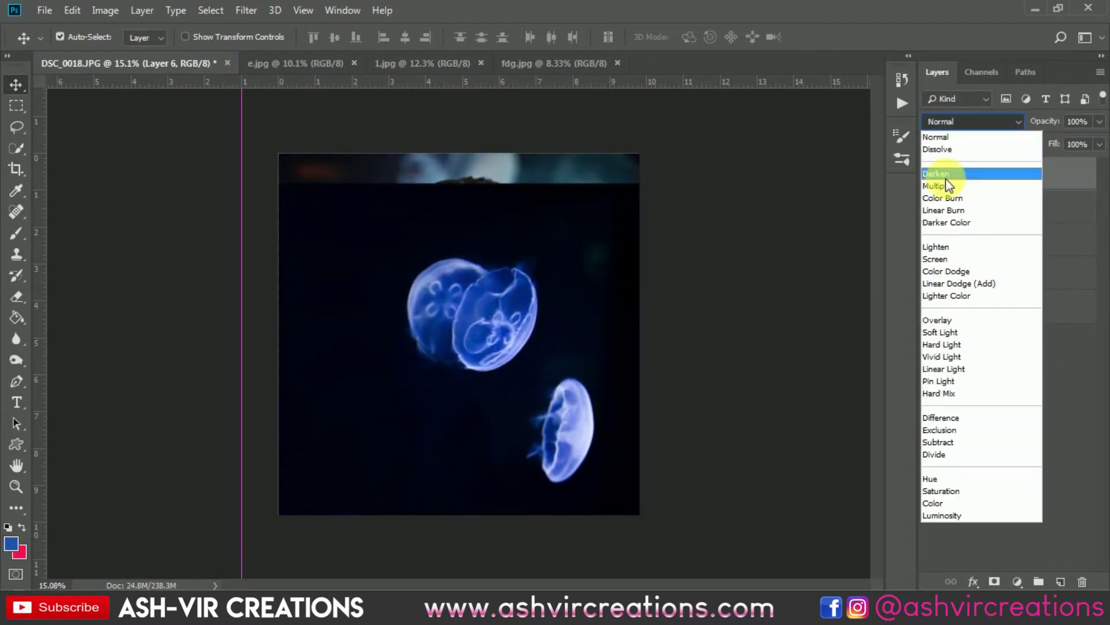
click(945, 260)
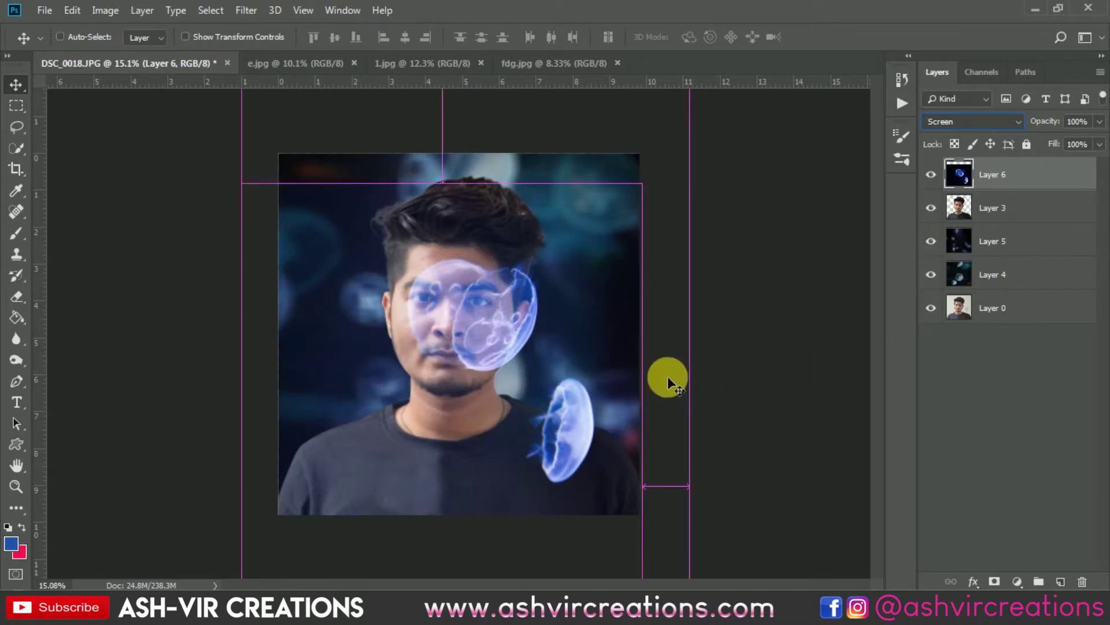
key(ctrl+l)
drag(745, 356, 759, 355)
click(999, 202)
key(v)
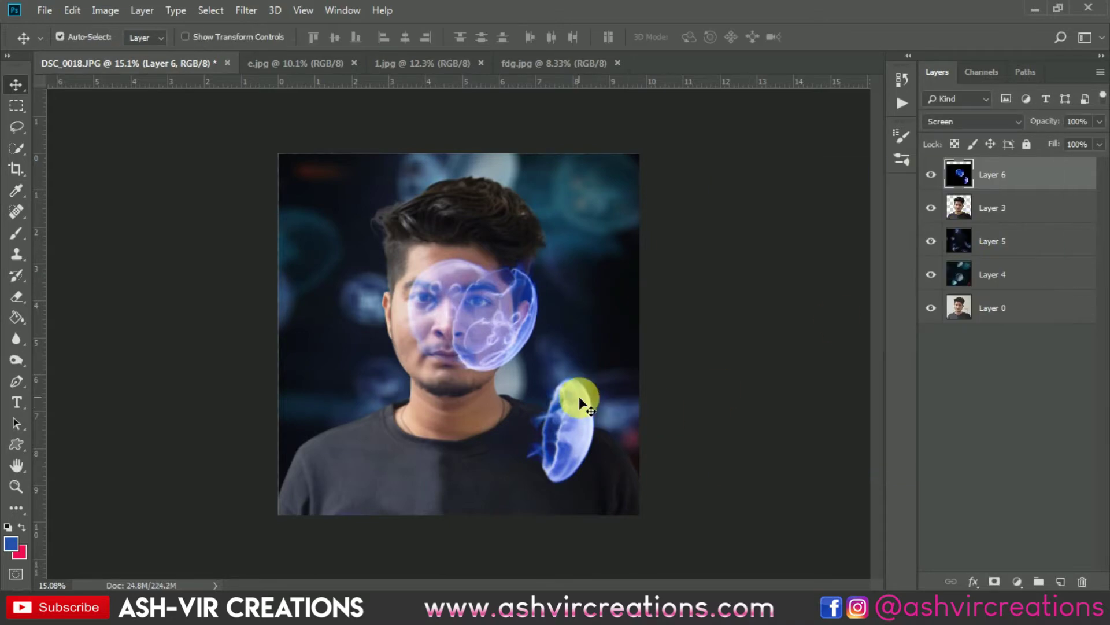
Scale the jellyfish on Layer 6 to about 80% and position them over the man's face and shoulder
drag(577, 399, 440, 435)
key(ctrl+t)
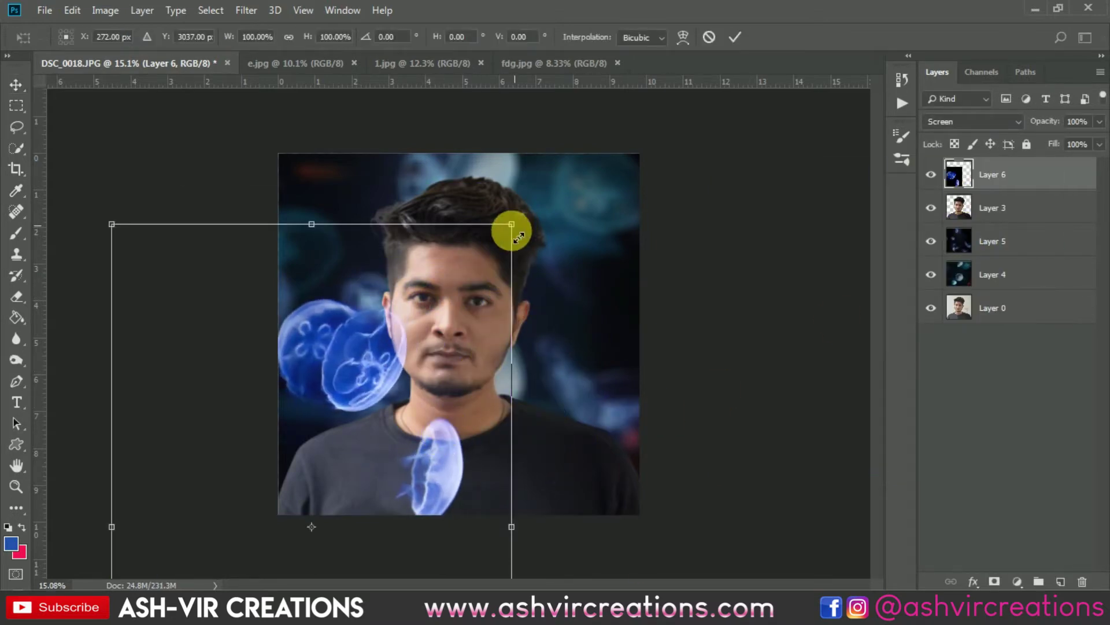
drag(512, 227, 437, 340)
drag(387, 433, 401, 370)
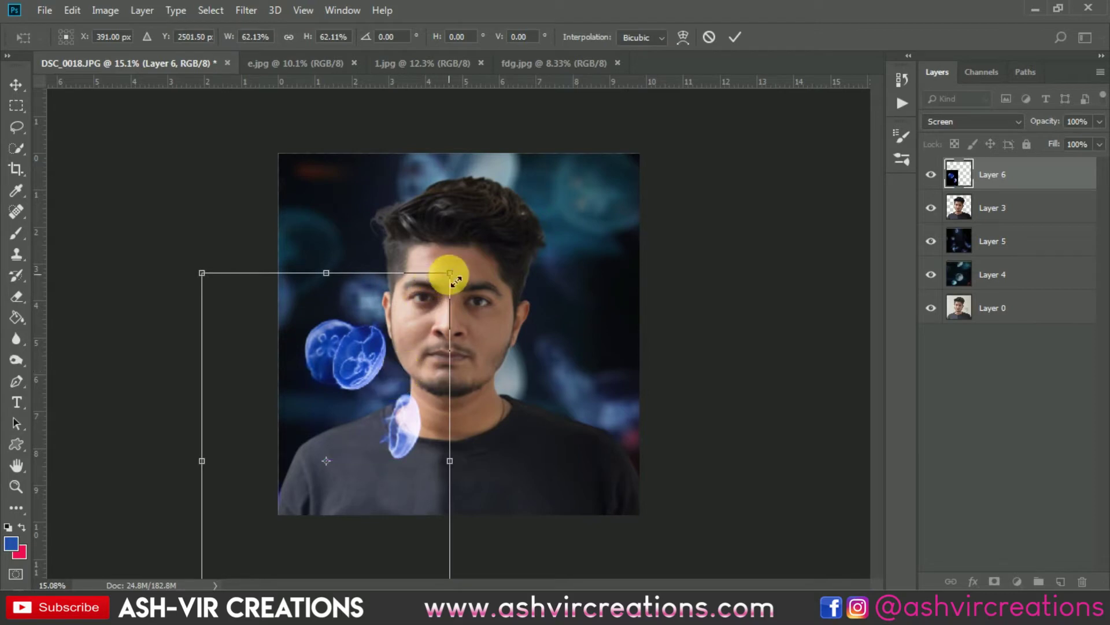
drag(450, 273, 486, 230)
drag(425, 332, 422, 372)
drag(486, 260, 504, 247)
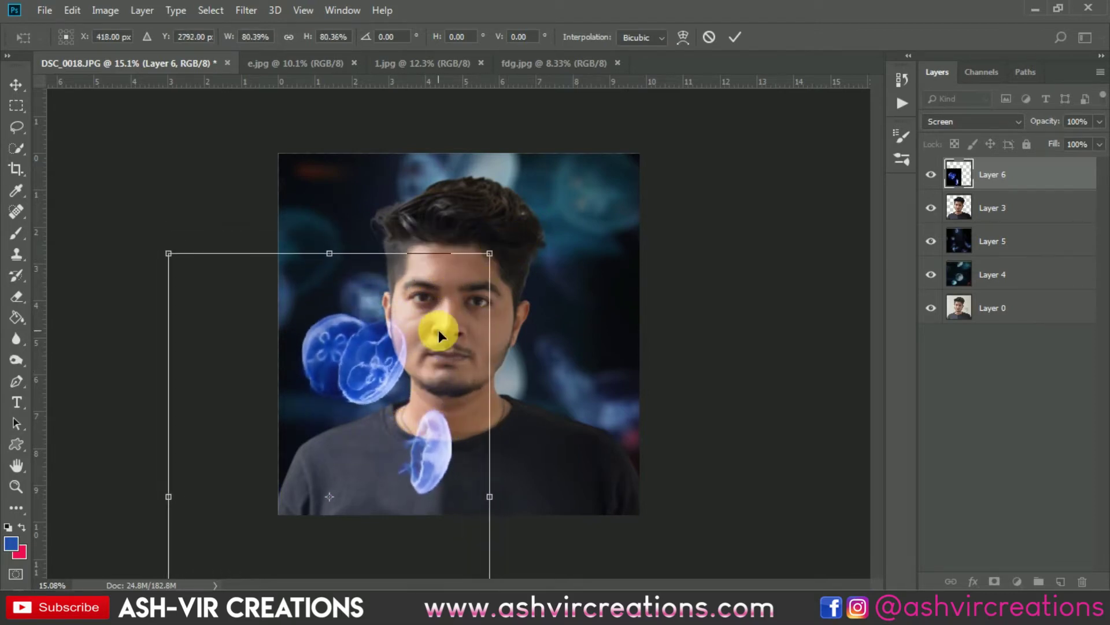
drag(440, 330, 539, 270)
key(Return)
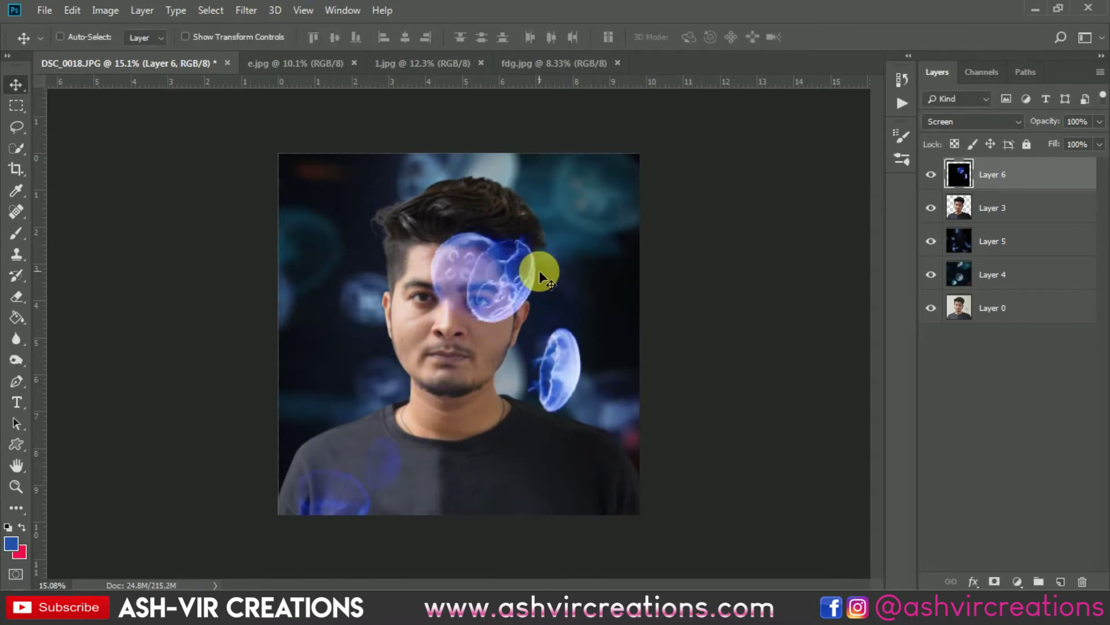
Duplicate Layer 6, hide the copy and select the original Layer 6
key(ctrl+j)
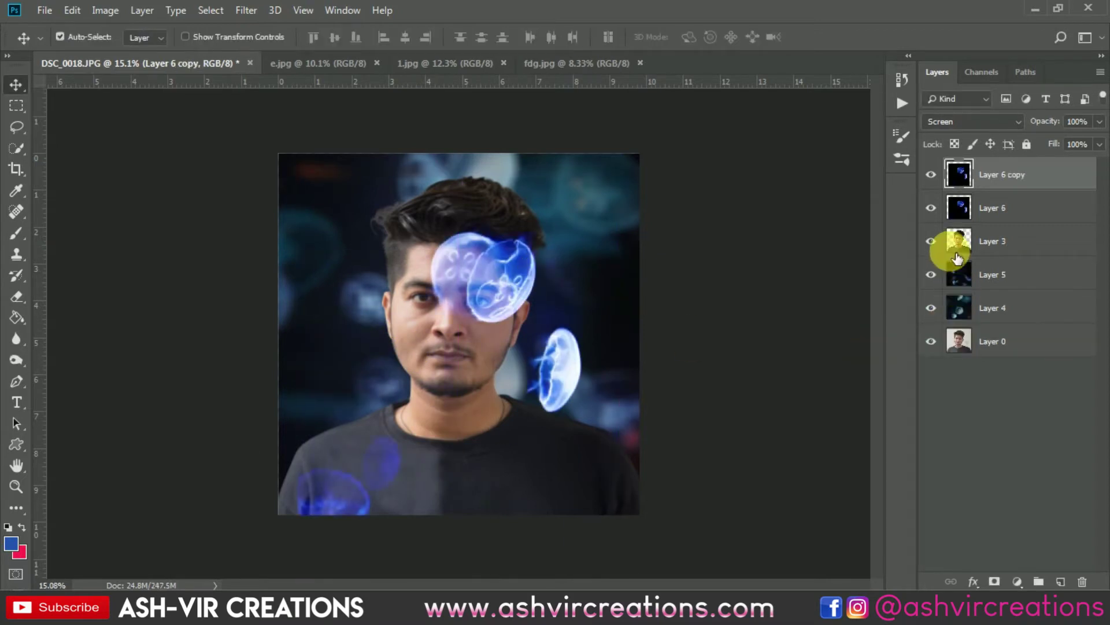
click(931, 175)
click(1014, 219)
Scale Layer 6 to about 57%, rotate it about -1.9°, and place its jellyfish beside the man's cheek, above his shoulder
key(ctrl+t)
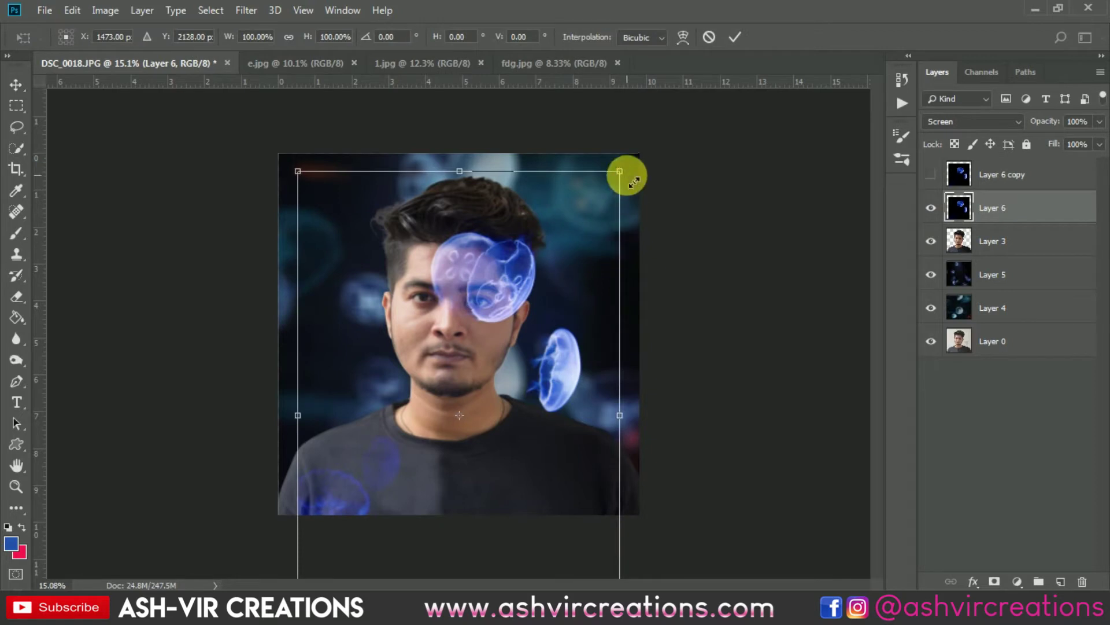
drag(627, 174, 566, 237)
drag(526, 322, 380, 373)
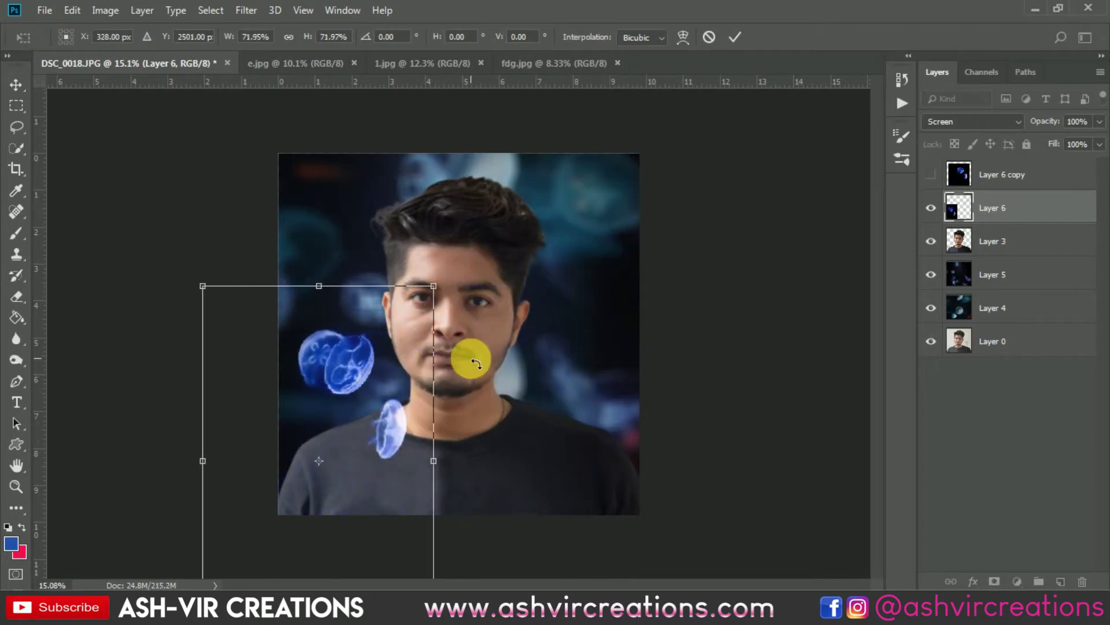
drag(466, 359, 479, 350)
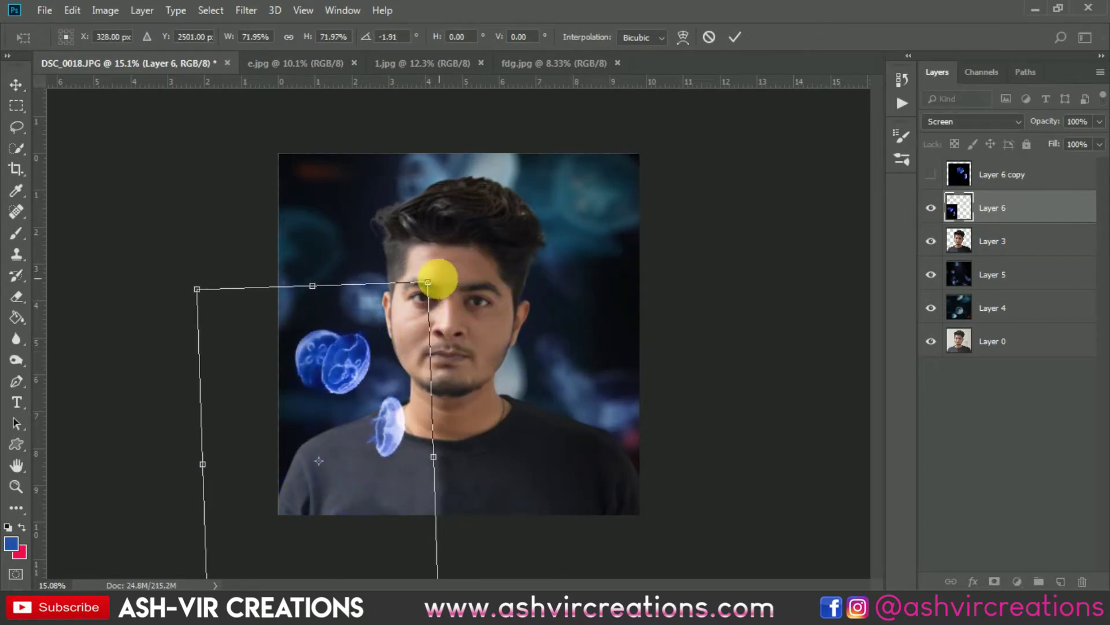
drag(428, 281, 399, 312)
drag(358, 364, 353, 324)
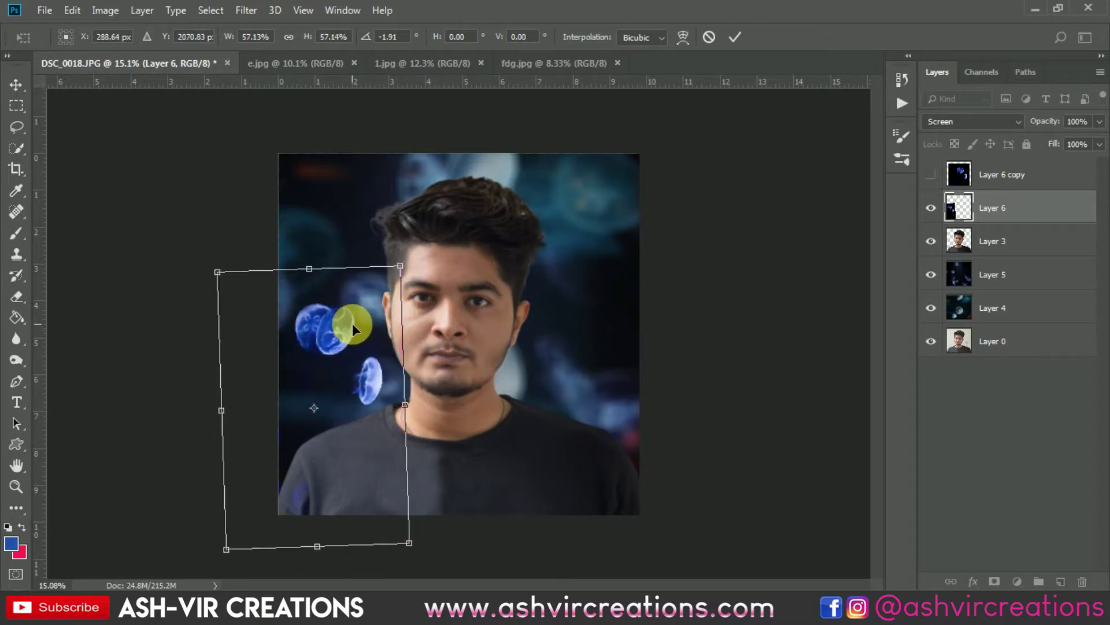
key(Return)
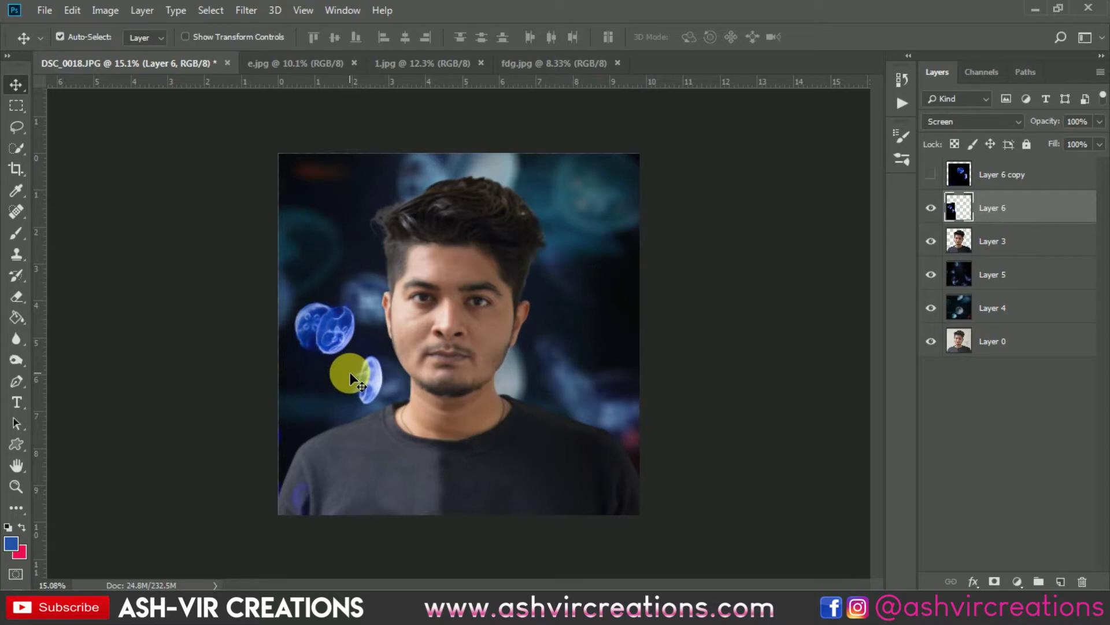
Add a new empty layer above the man's cut-out on Layer 3 and clip it to that layer
click(1044, 243)
click(1062, 581)
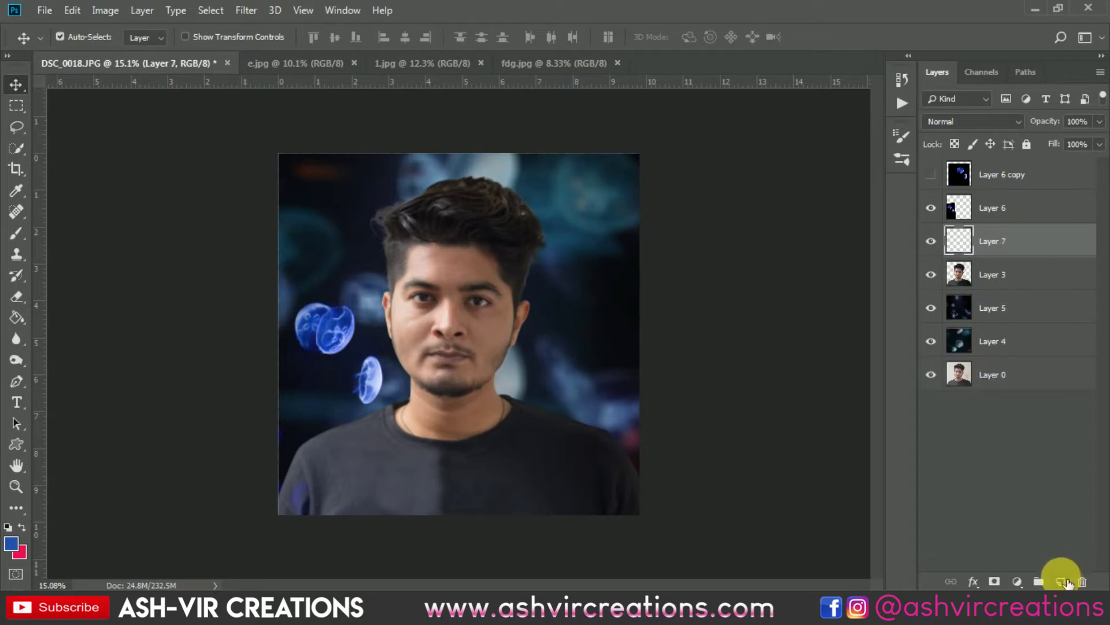
right_click(1025, 239)
click(867, 283)
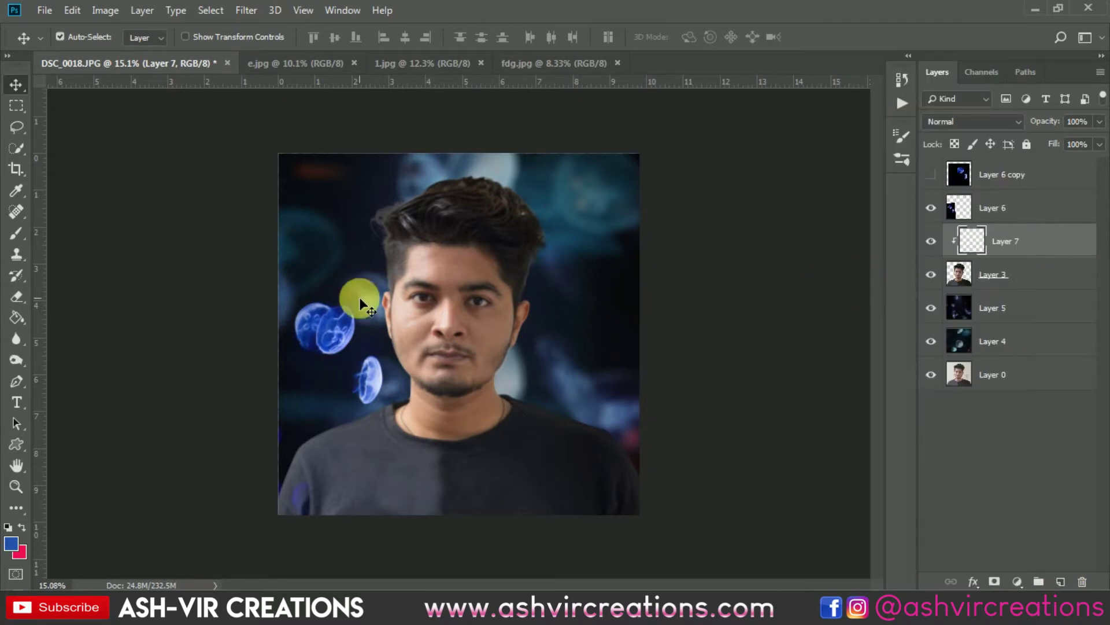
Set up the Brush with a dark navy foreground color of #010610 and a size of 1700 px
click(16, 235)
click(10, 544)
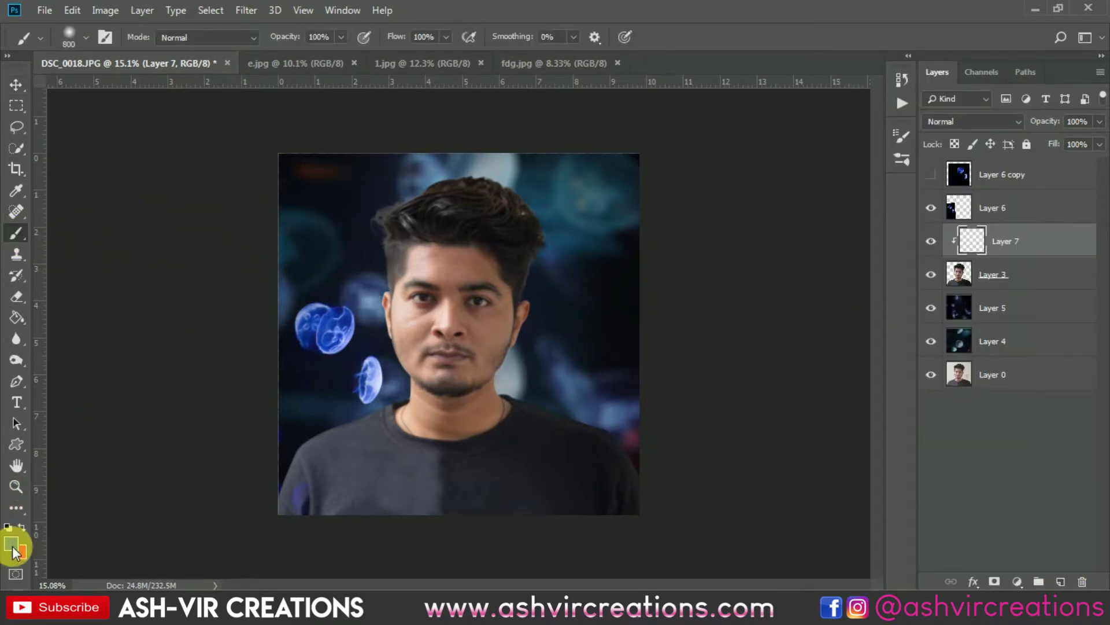
drag(794, 392, 841, 511)
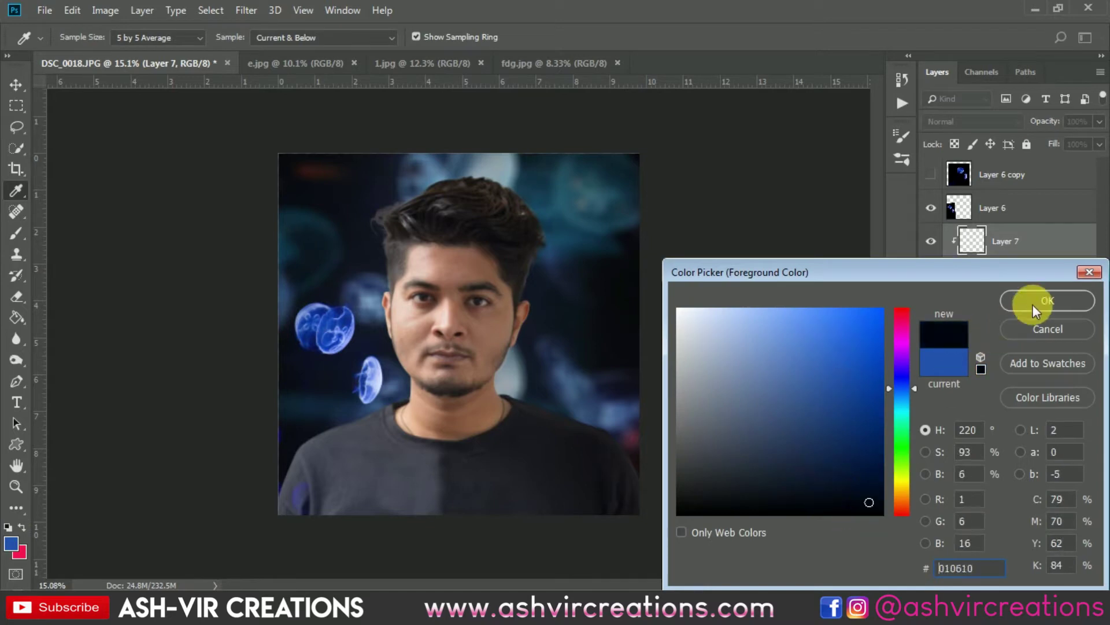
click(1033, 302)
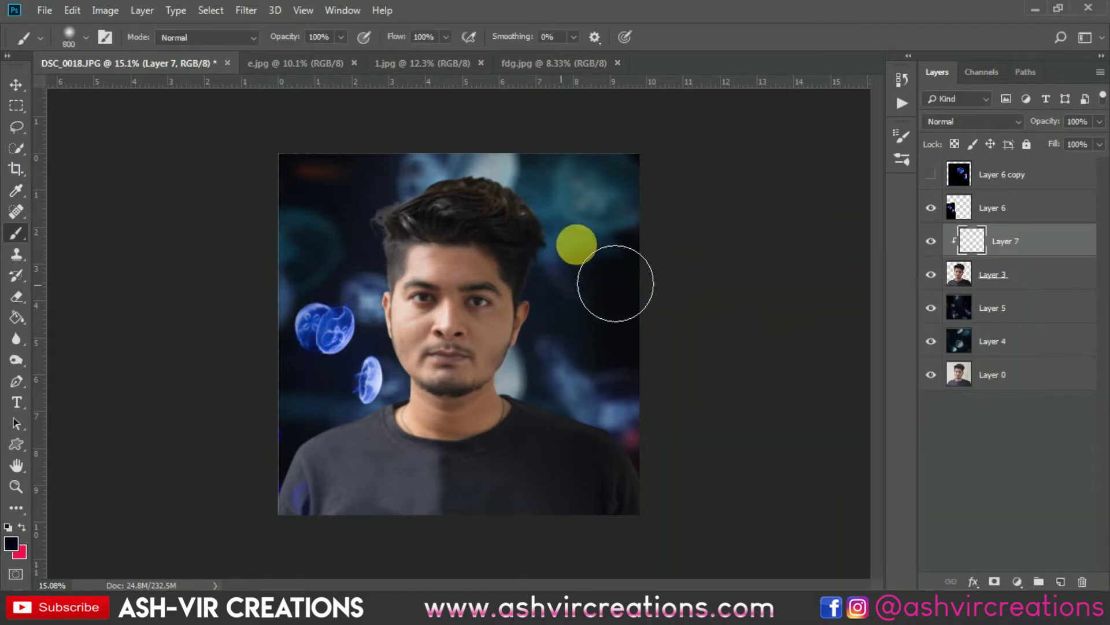
key(ctrl+z)
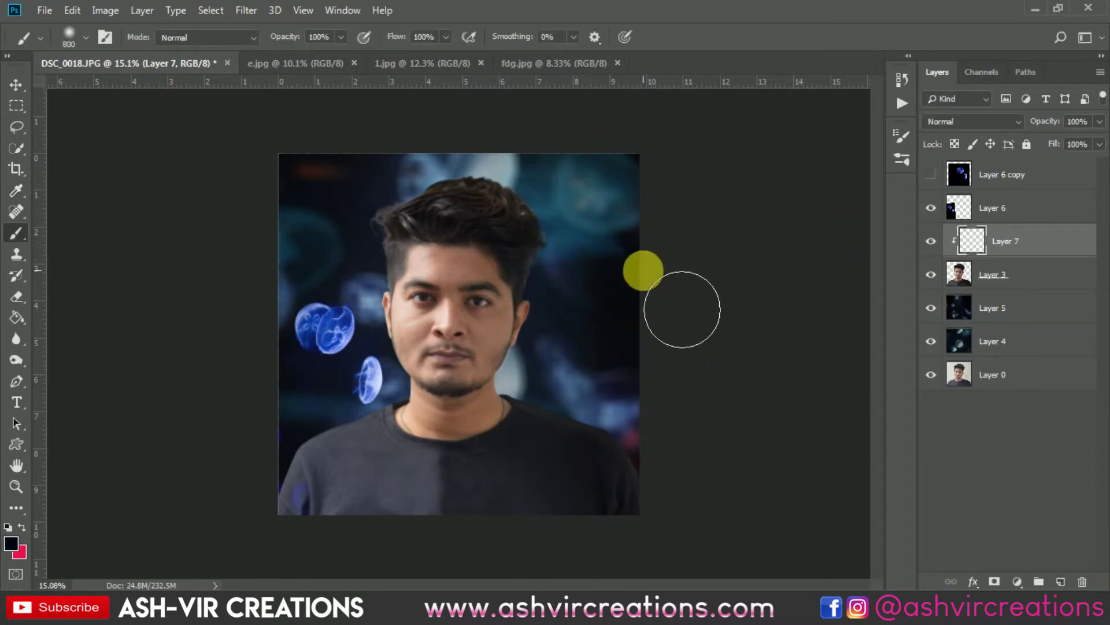
key(bracketright)
key(bracketright)
key(bracketright)
key(bracketright)
key(bracketright)
key(bracketright)
key(bracketright)
key(bracketright)
key(bracketright)
Discard a navy test stroke on Layer 7, then paint black (#000000) shading over the man's face and shoulder on the image's right side
mouse_move(643, 346)
mouse_down()
mouse_move(620, 427)
mouse_move(639, 428)
mouse_up()
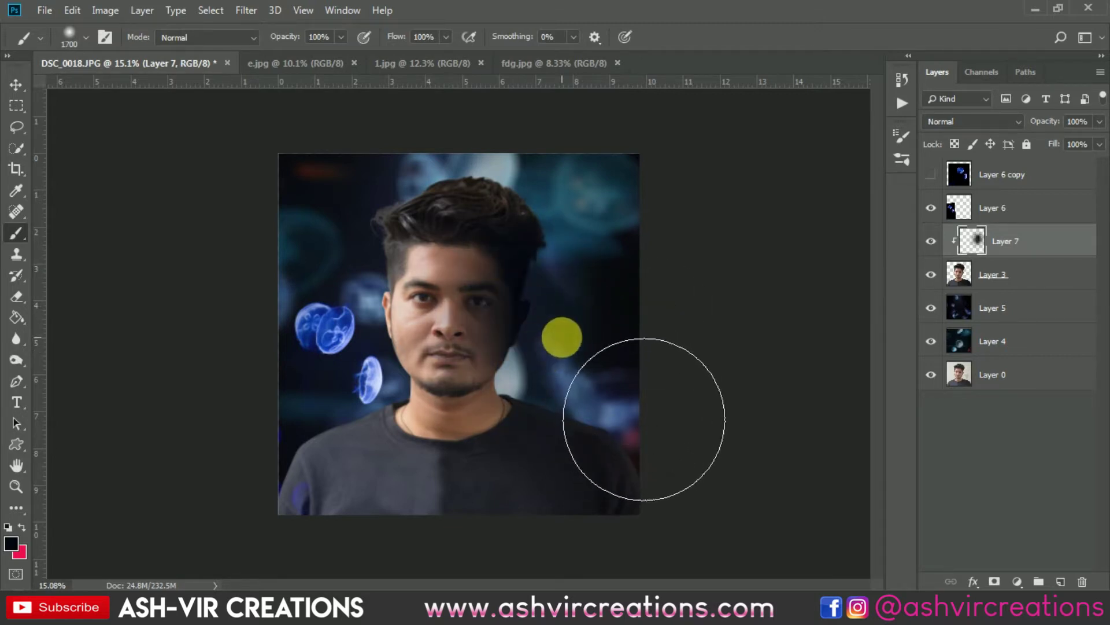
key(ctrl+z)
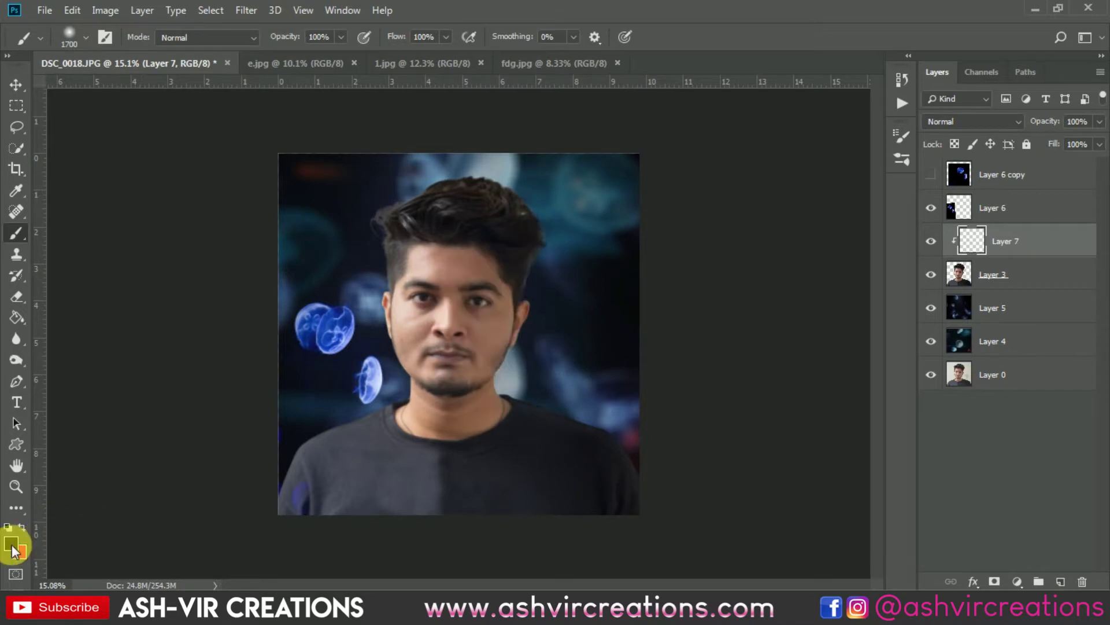
click(11, 543)
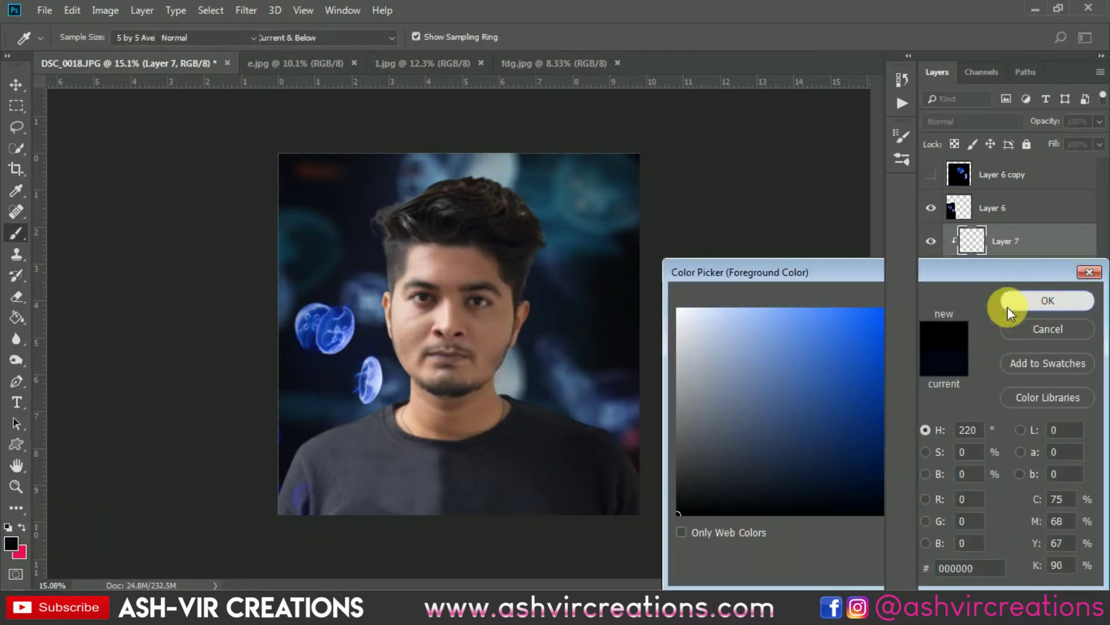
click(1009, 301)
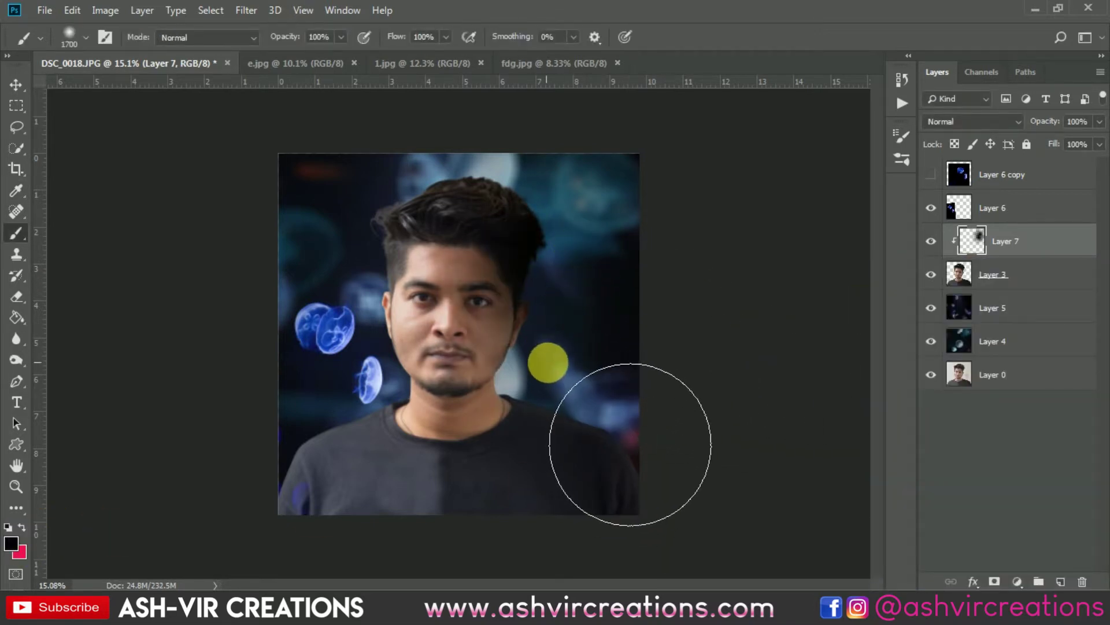
mouse_move(629, 443)
mouse_down()
mouse_move(633, 394)
mouse_move(662, 385)
mouse_move(684, 451)
mouse_move(635, 448)
mouse_move(629, 496)
mouse_move(707, 463)
mouse_move(741, 530)
mouse_move(709, 606)
mouse_move(612, 594)
mouse_move(566, 624)
mouse_move(568, 605)
mouse_move(541, 624)
mouse_up()
mouse_move(460, 575)
mouse_down()
mouse_move(414, 535)
mouse_move(367, 550)
mouse_move(383, 535)
mouse_up()
Enlarge the brush to 2200 px and darken the lower part of the man's shirt on Layer 7
scroll(390, 521, up, 2)
scroll(390, 520, down, 5)
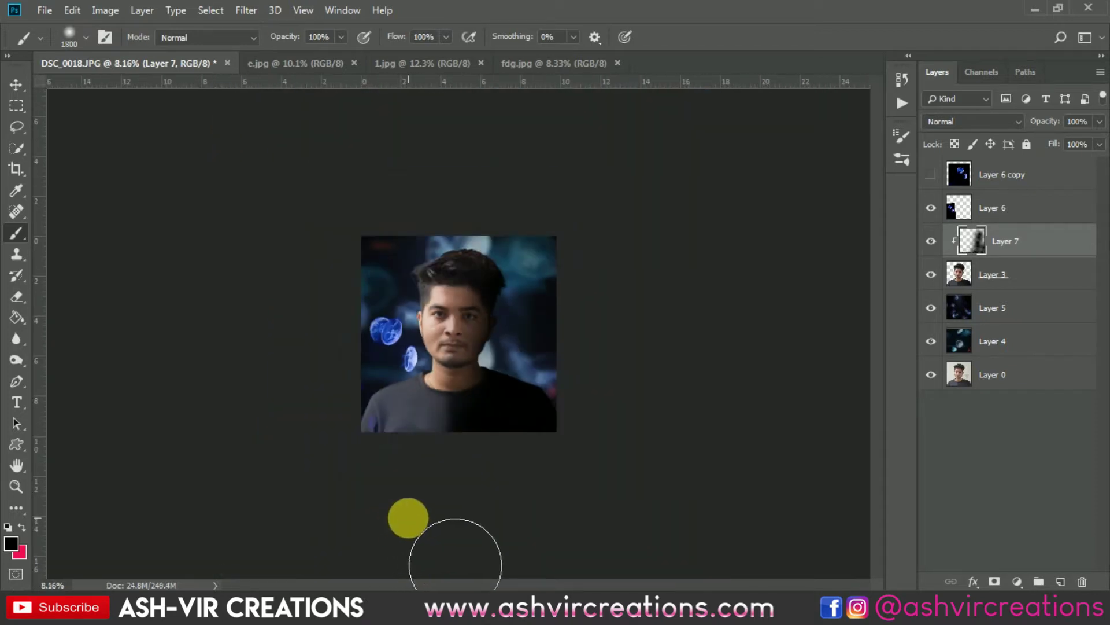
key(bracketright)
key(bracketright)
key(bracketright)
key(bracketright)
key(bracketright)
drag(397, 446, 426, 483)
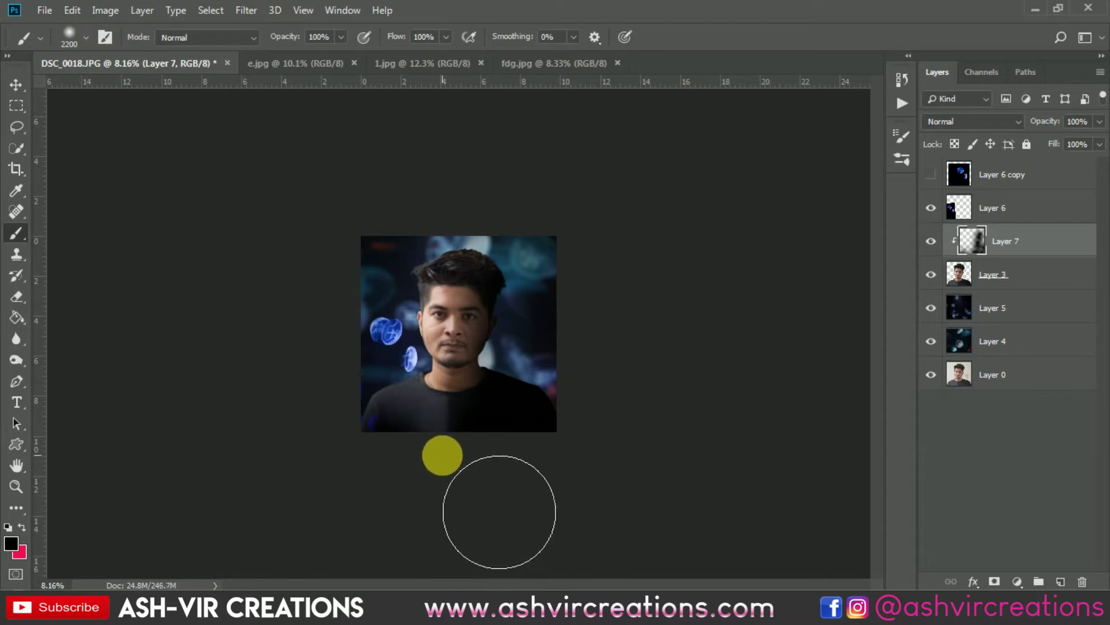
Set Layer 7's blend mode to Multiply
scroll(442, 455, up, 2)
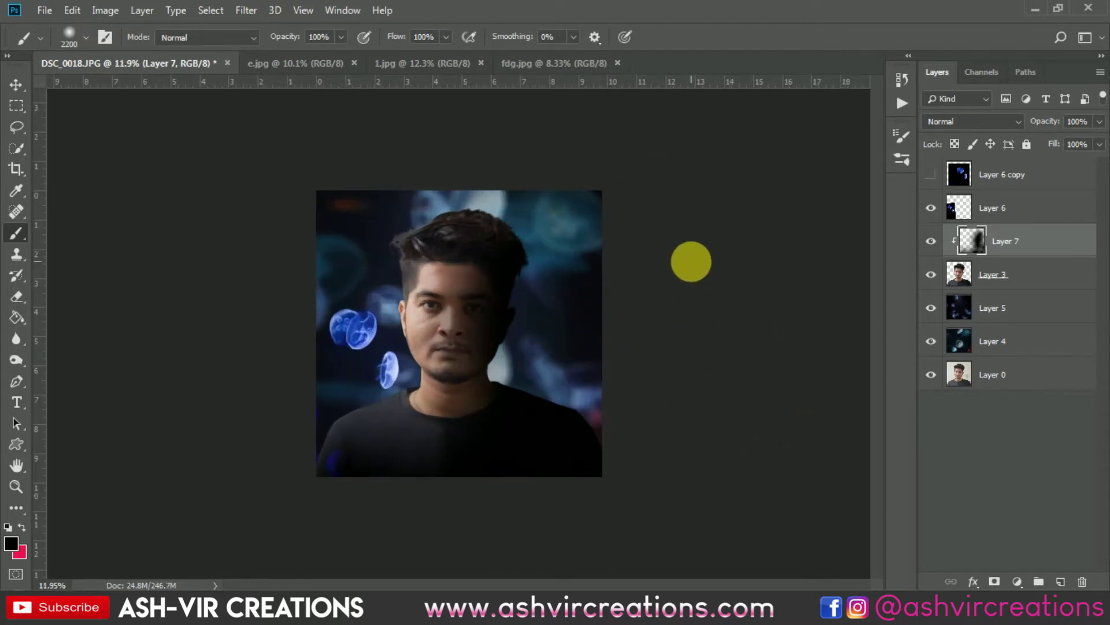
scroll(642, 404, up, 2)
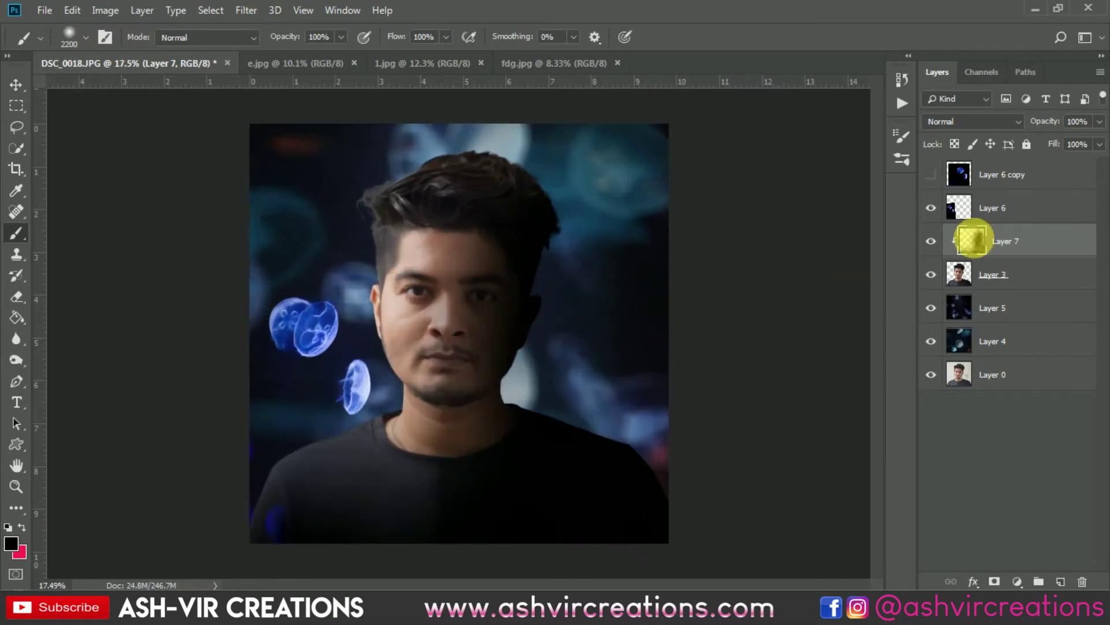
click(976, 121)
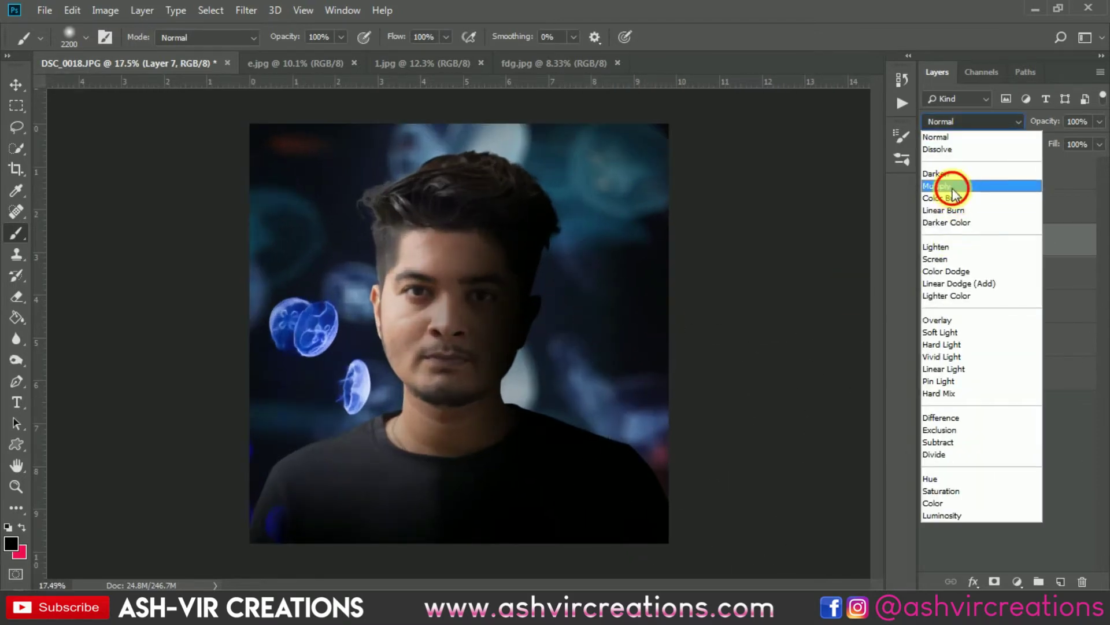
click(954, 181)
Add a Color Lookup adjustment layer above Layer 6 using the 3DLUT file AVC-Cinematic Film-a4.cube
click(991, 212)
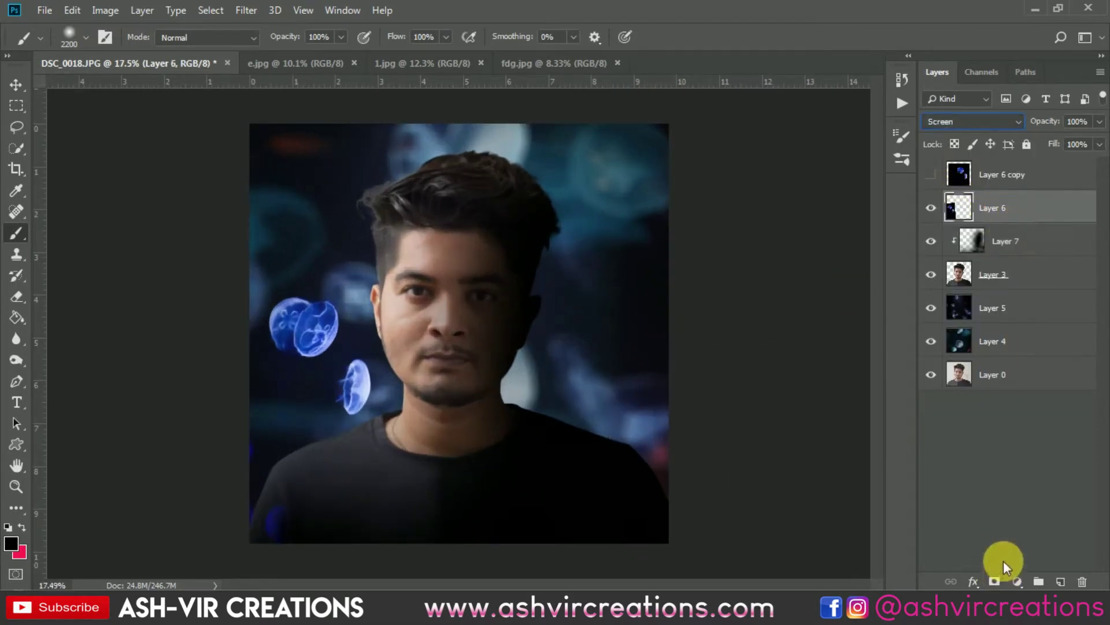
click(1018, 581)
click(1022, 489)
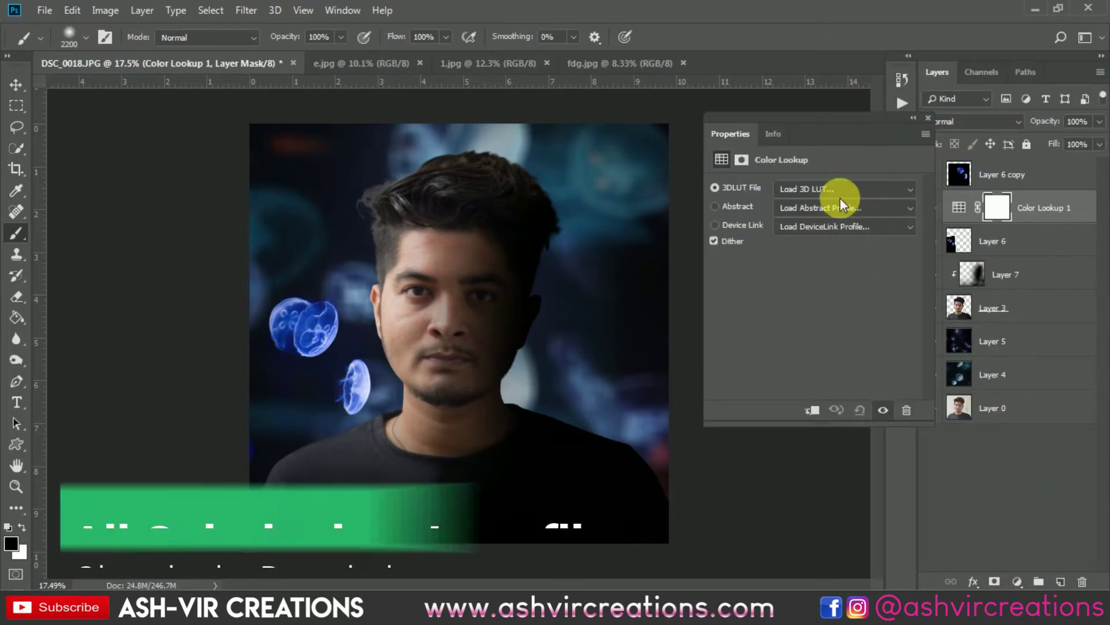
click(841, 191)
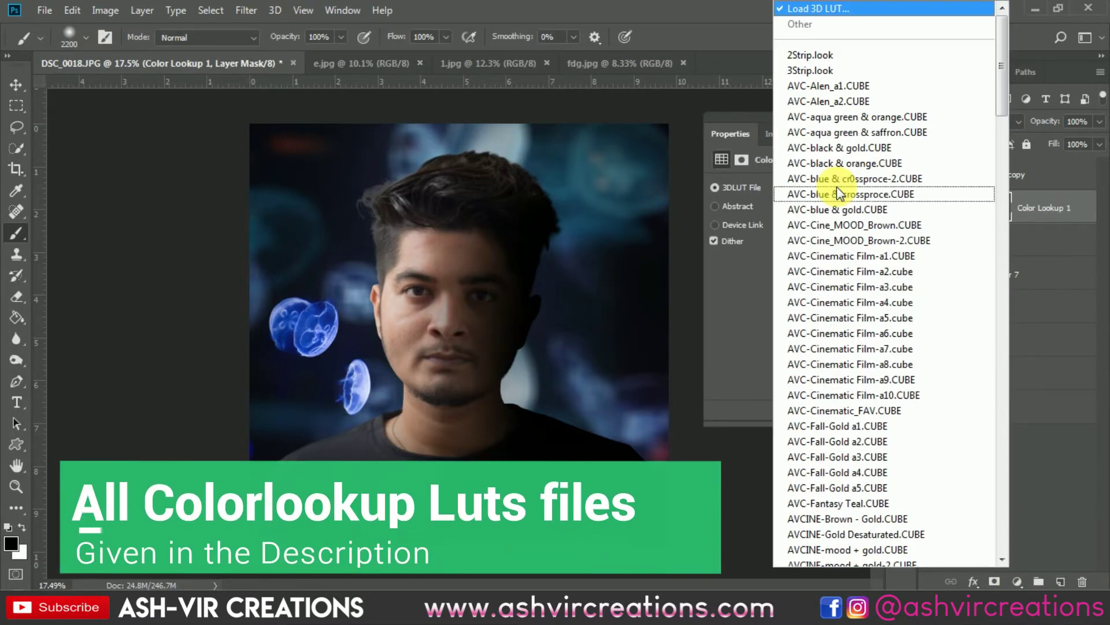
click(858, 302)
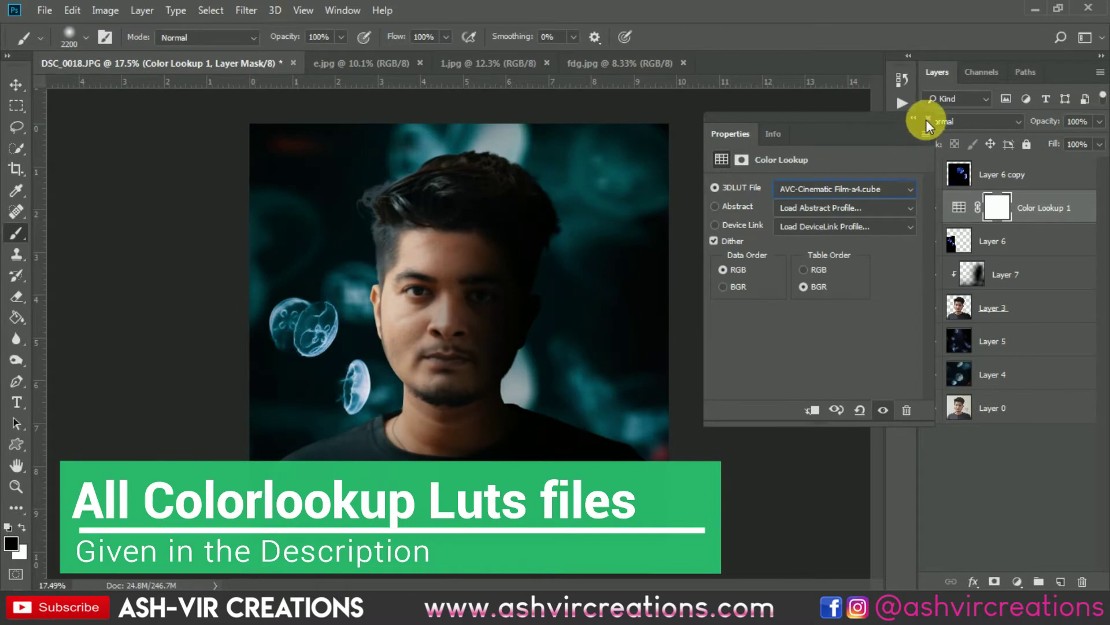
click(927, 119)
click(16, 85)
scroll(346, 327, up, 1)
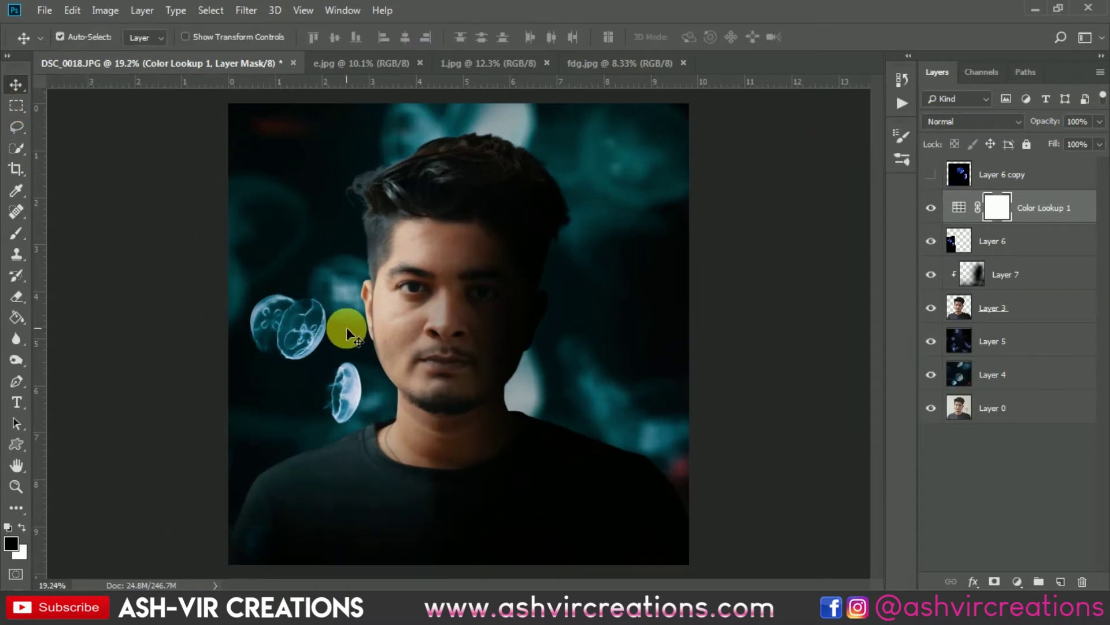
scroll(346, 328, down, 1)
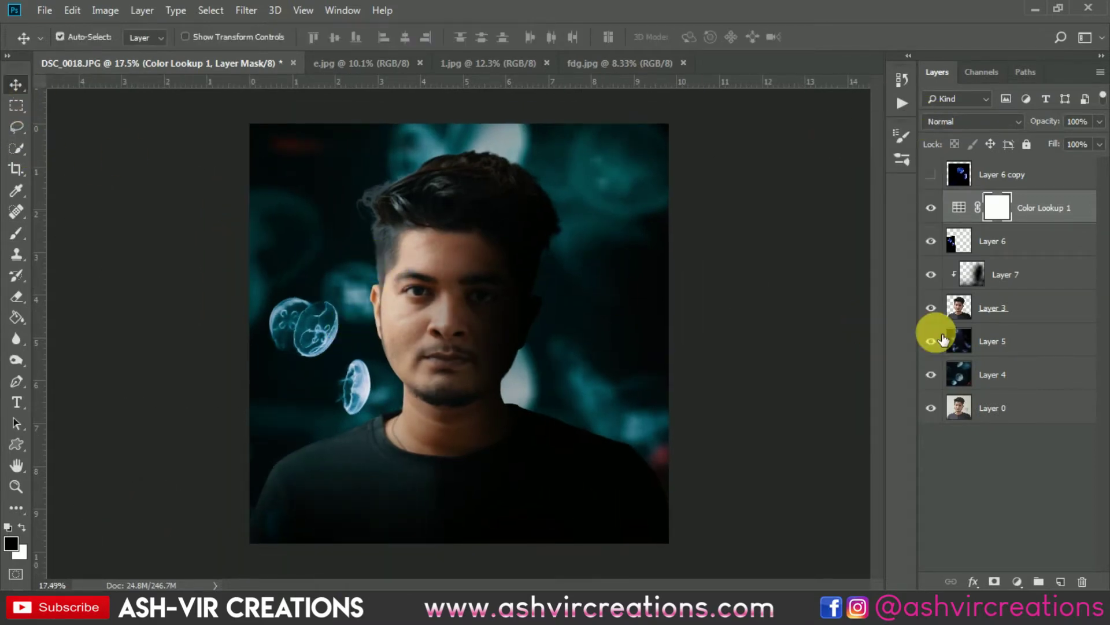
Darken the man's hair on Layer 7 with black brush strokes, using a smaller brush of about 500 to 600 px
click(999, 273)
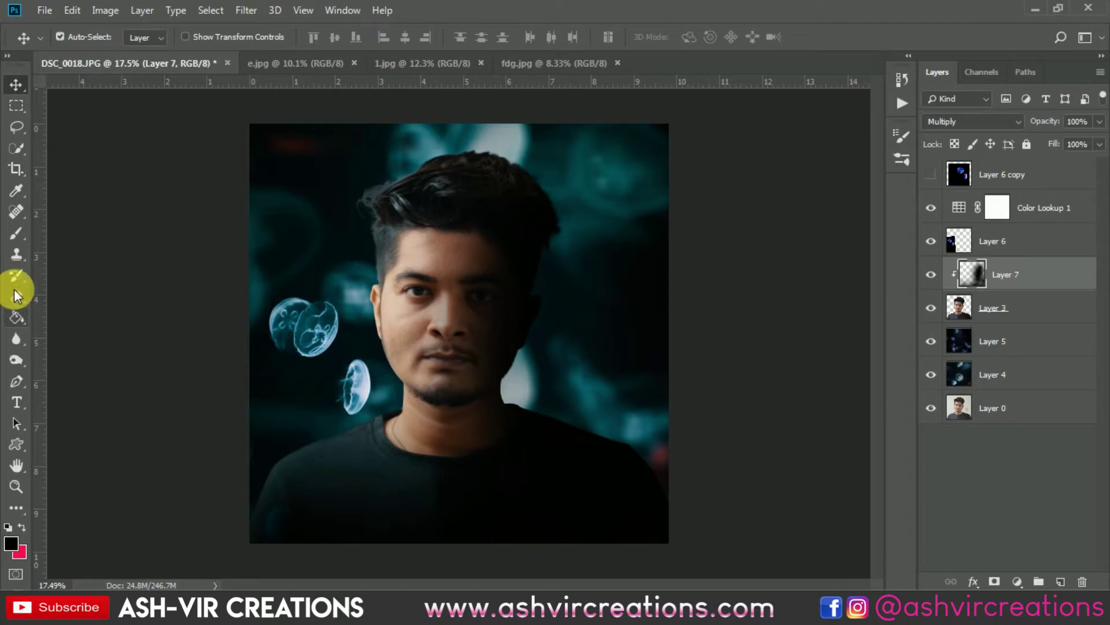
click(18, 242)
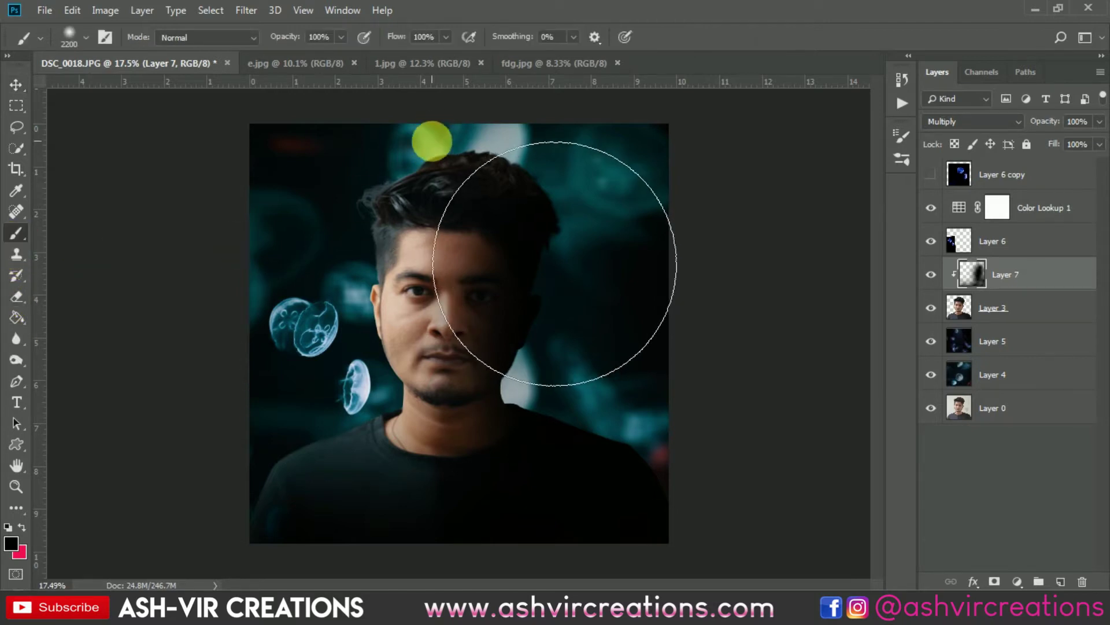
key(bracketleft)
key(bracketleft)
key(bracketleft)
key(bracketleft)
key(bracketleft)
key(bracketleft)
key(bracketleft)
key(bracketleft)
key(bracketleft)
key(bracketleft)
key(bracketleft)
key(bracketleft)
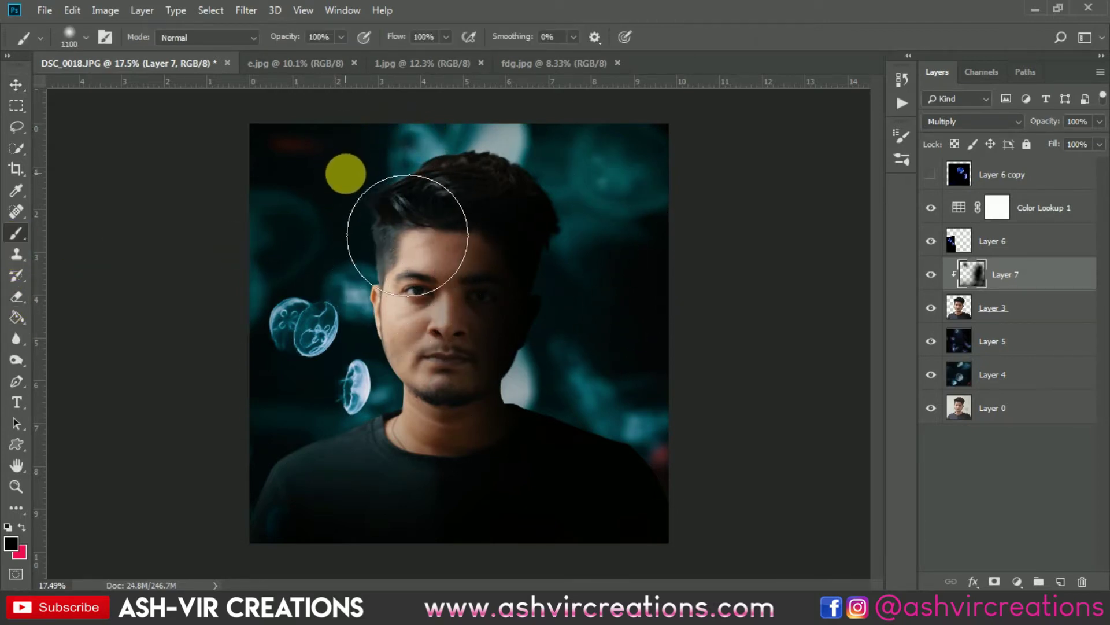
drag(351, 159, 439, 243)
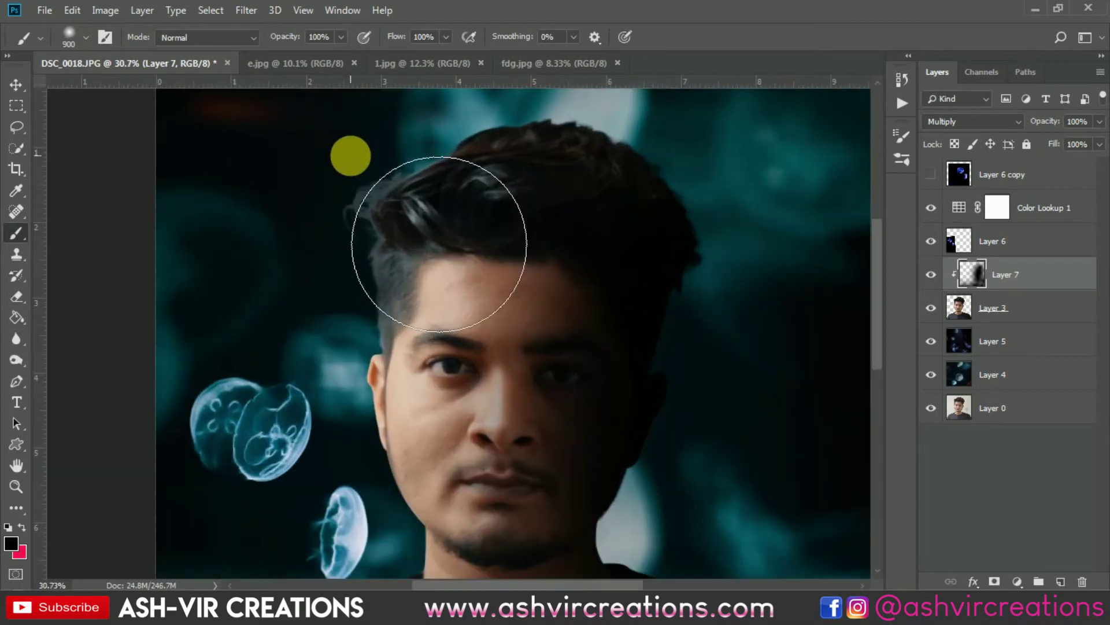
key(bracketleft)
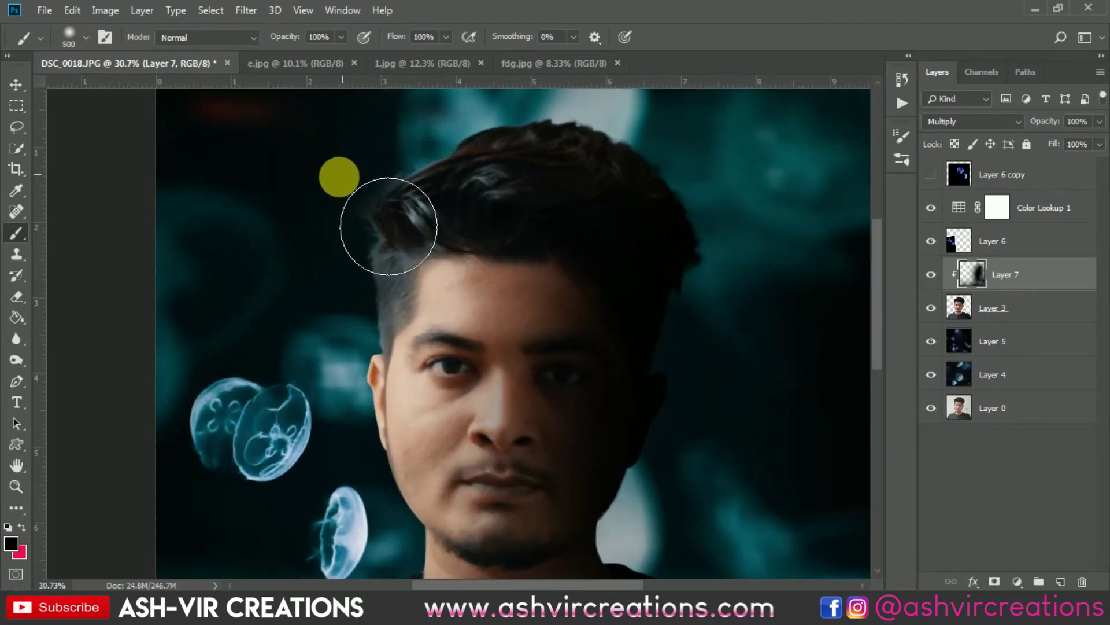
mouse_move(453, 194)
mouse_down()
mouse_move(383, 257)
mouse_move(385, 288)
mouse_move(474, 234)
mouse_move(469, 189)
mouse_move(495, 174)
mouse_up()
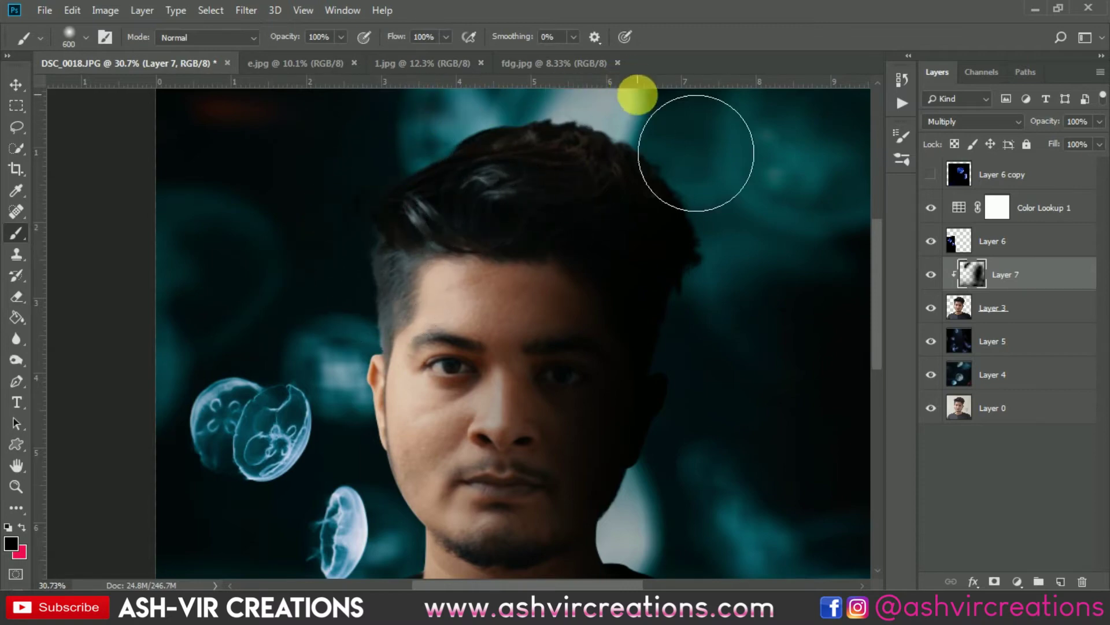
Hide and show Layer 7 again to compare the portrait with and without the painted shading
key(z)
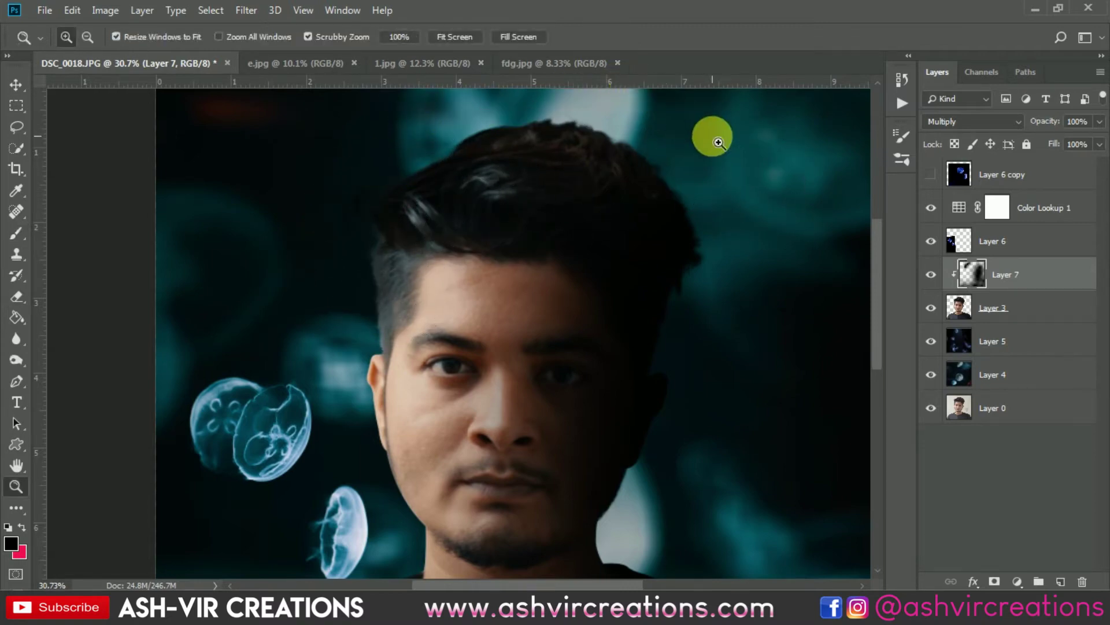
drag(719, 142, 664, 184)
key(v)
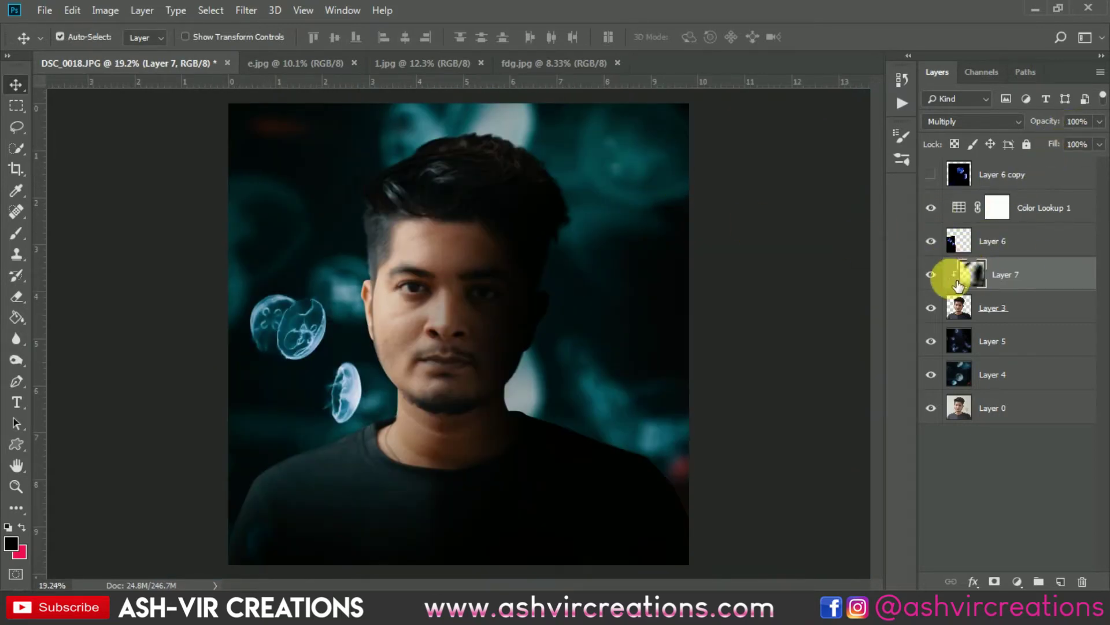
click(931, 276)
click(931, 275)
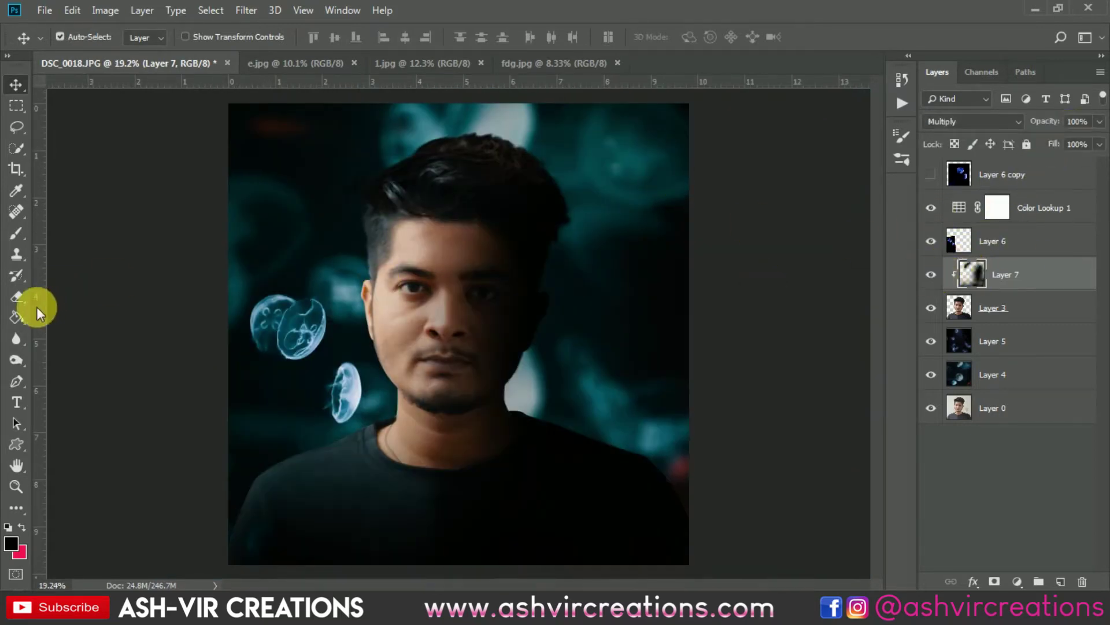
Switch to the Eraser on Layer 7 and enlarge its brush to 800 px
key(e)
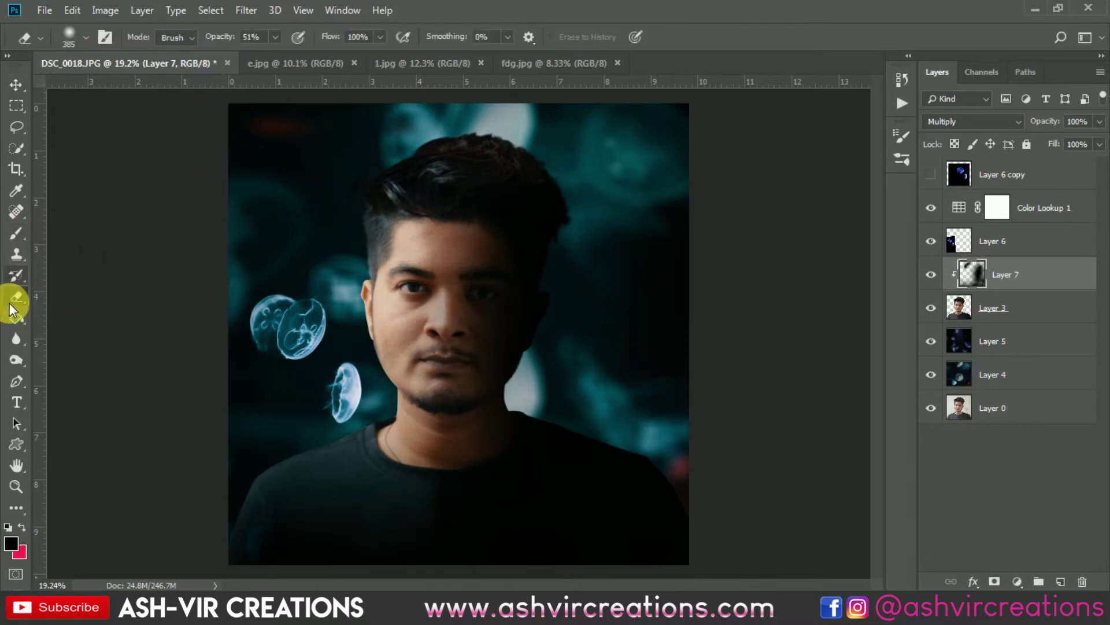
right_click(401, 218)
click(739, 119)
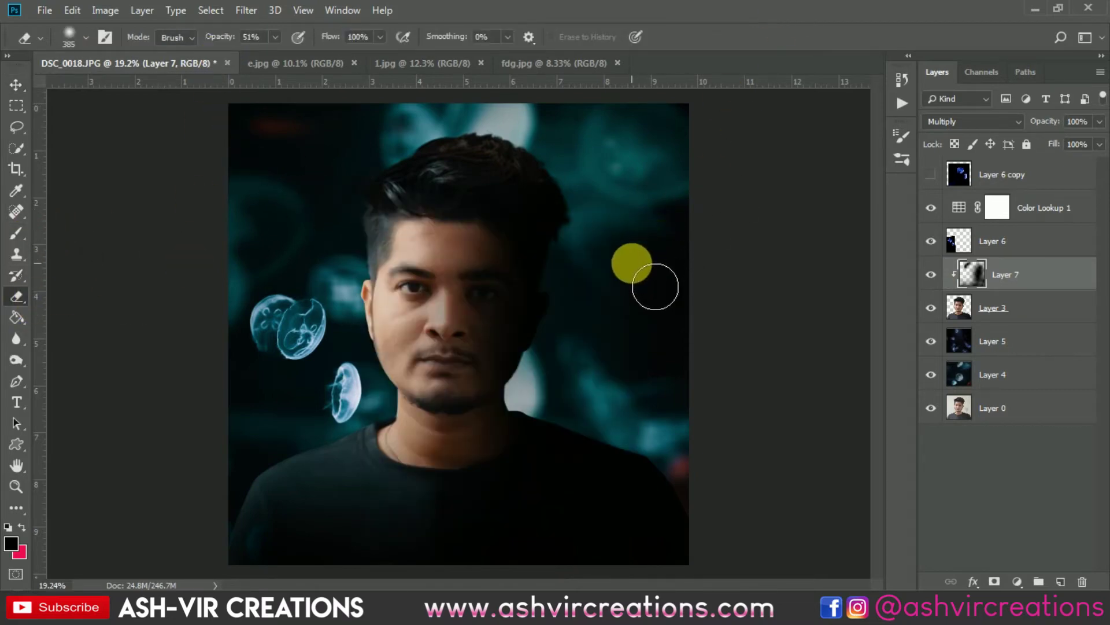
key(bracketright)
key(bracketright)
key(bracketright)
key(bracketright)
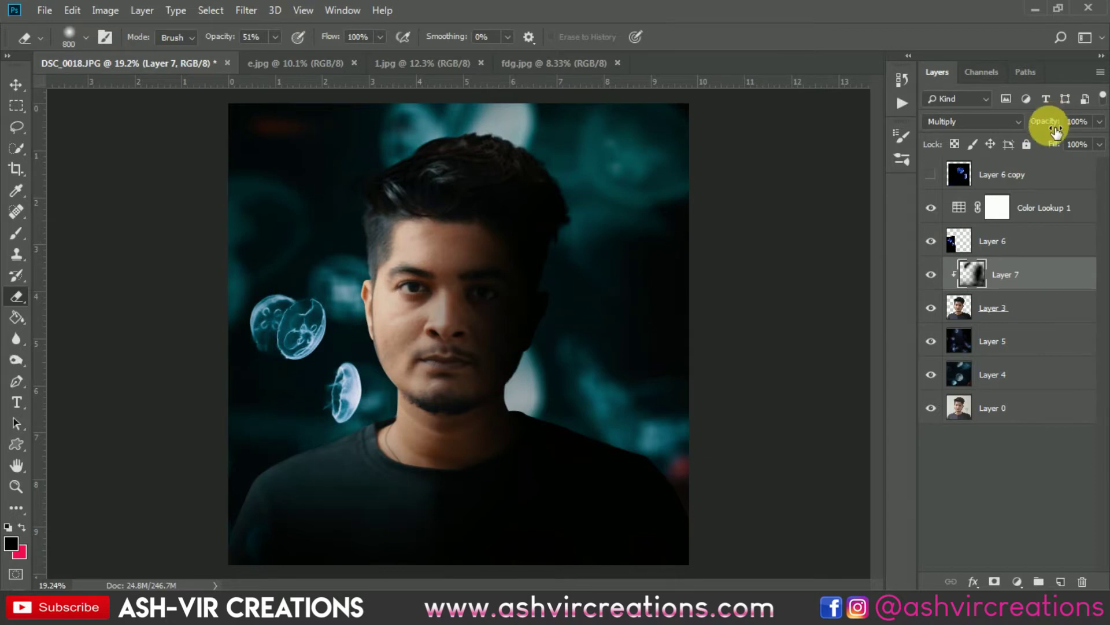
Discard an extra layer added above Layer 7 and lower the Eraser's opacity to 11%
click(1060, 581)
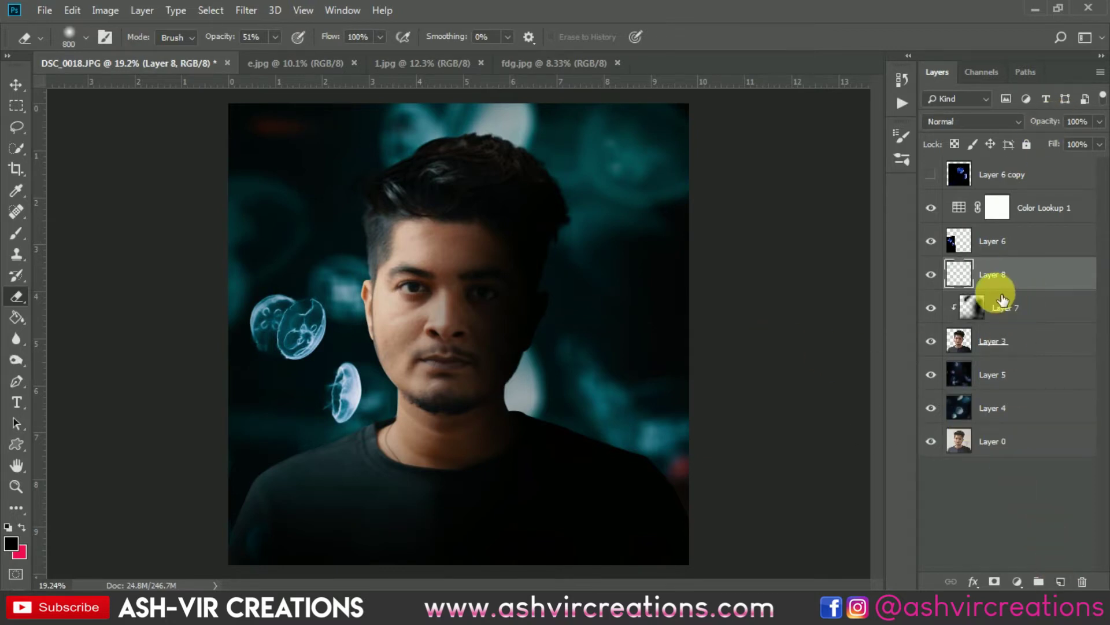
key(ctrl+z)
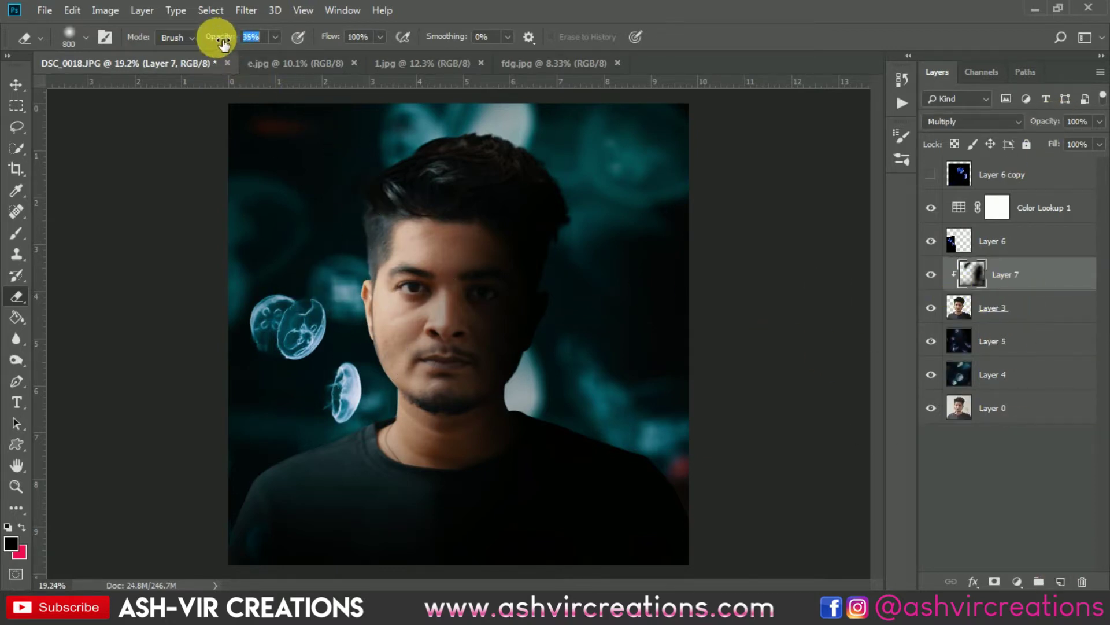
key(Return)
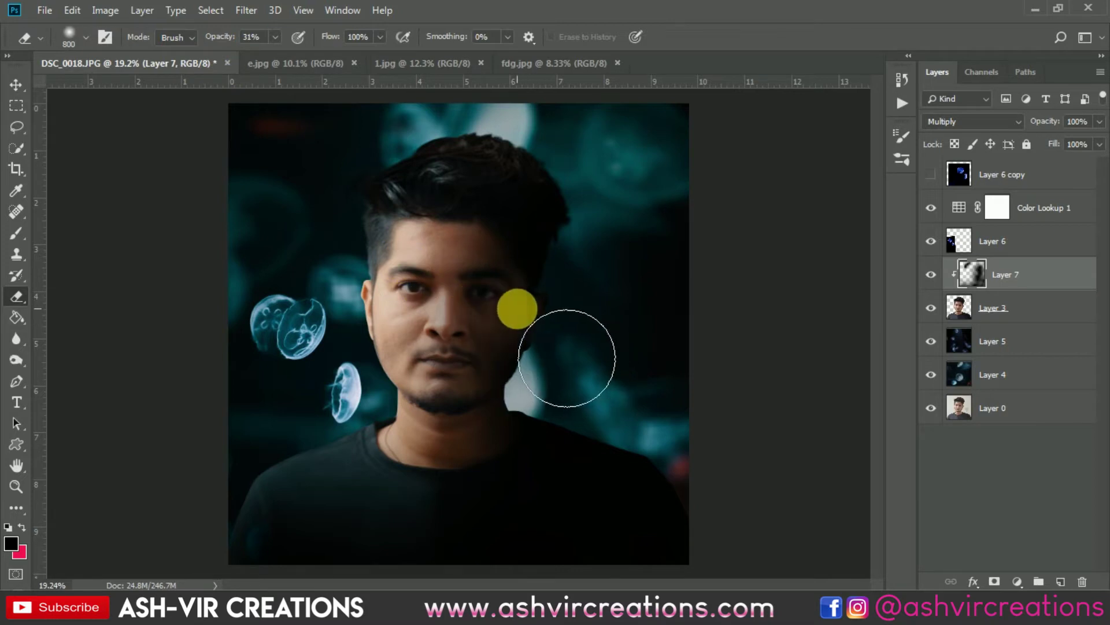
click(223, 38)
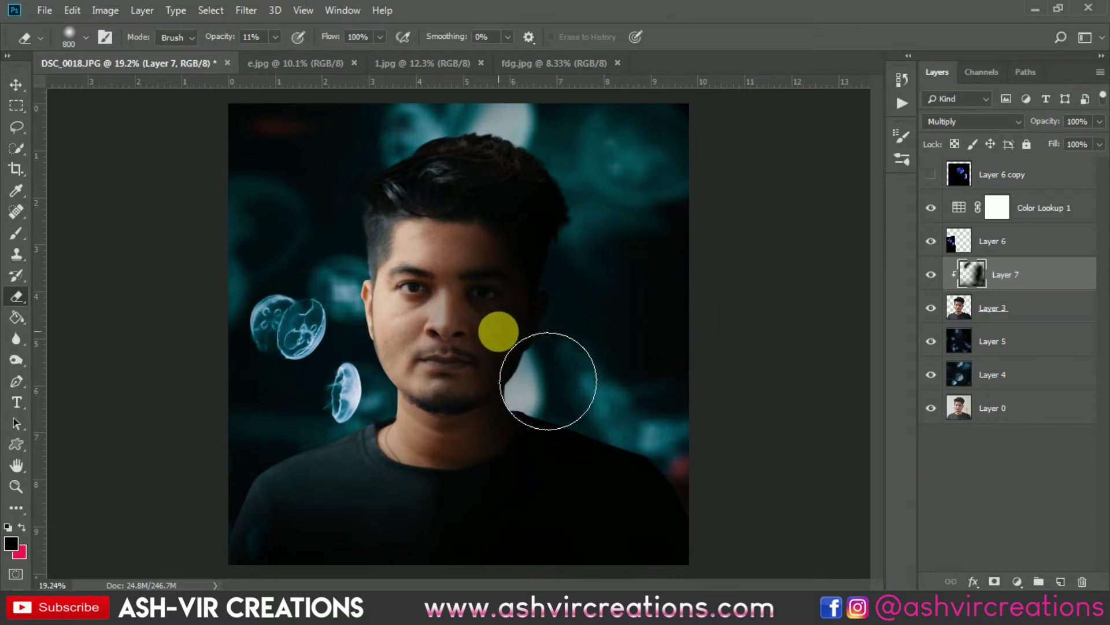
Select Layer 6, the small jellyfish beside the man, and toggle its visibility to compare the image with and without it
scroll(711, 332, up, 1)
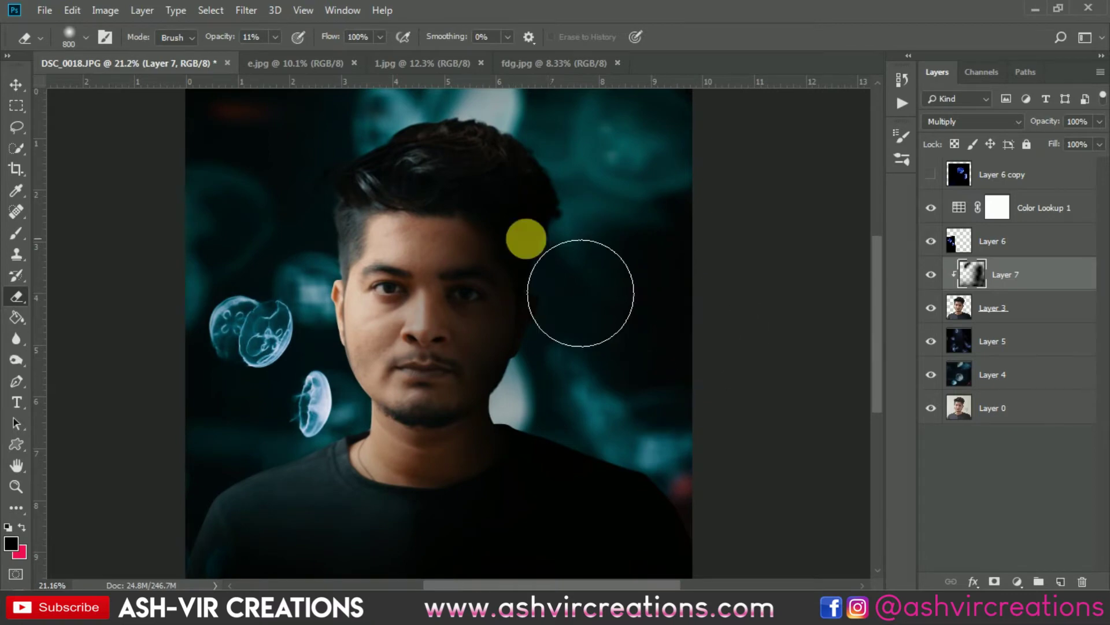
key(v)
scroll(506, 236, down, 2)
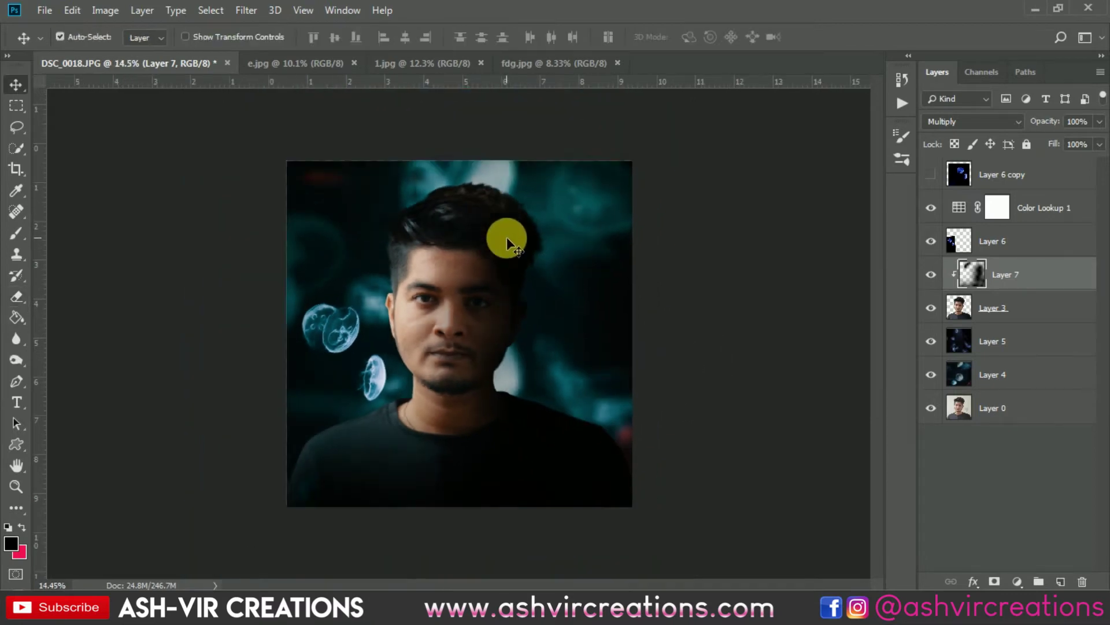
scroll(506, 237, up, 1)
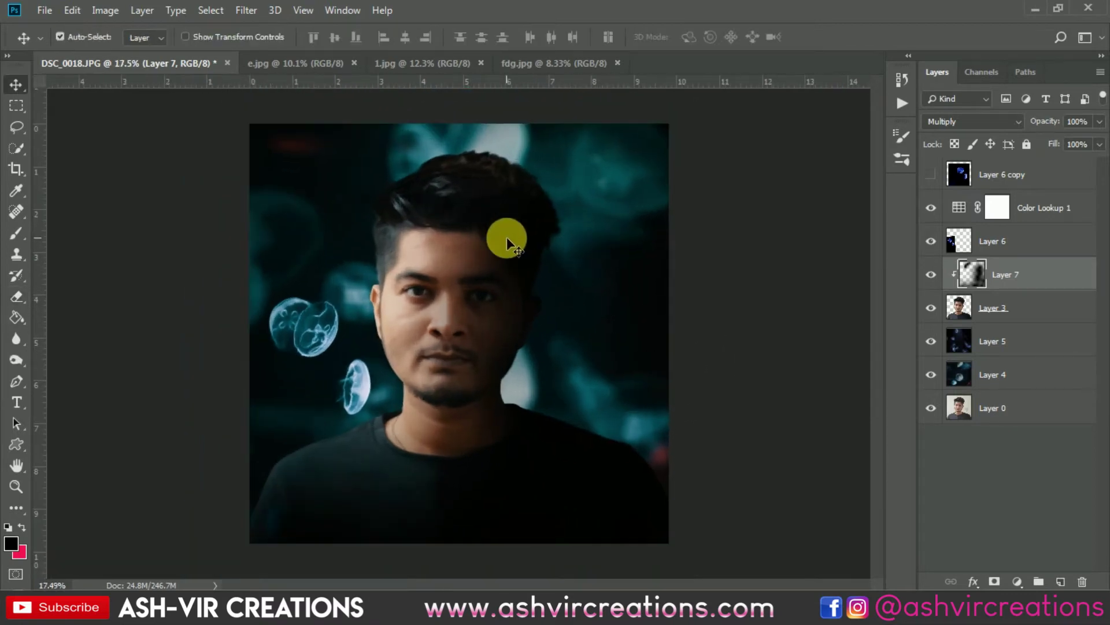
click(978, 249)
click(932, 243)
click(932, 243)
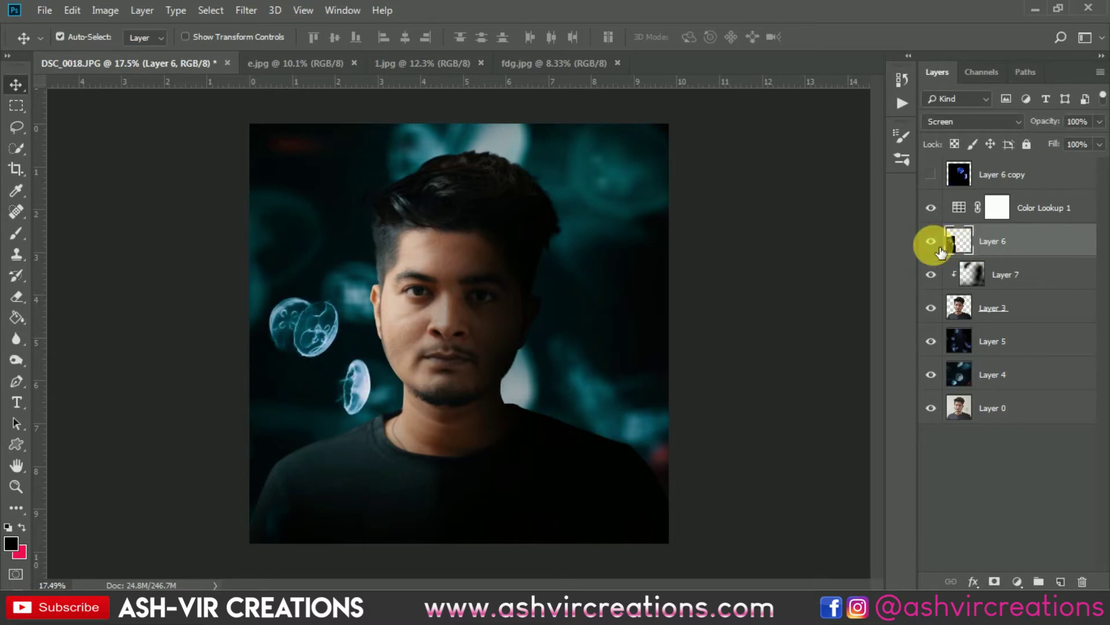
Move Layer 6 copy beneath the Color Lookup 1 adjustment and make the jellyfish copy visible
click(988, 180)
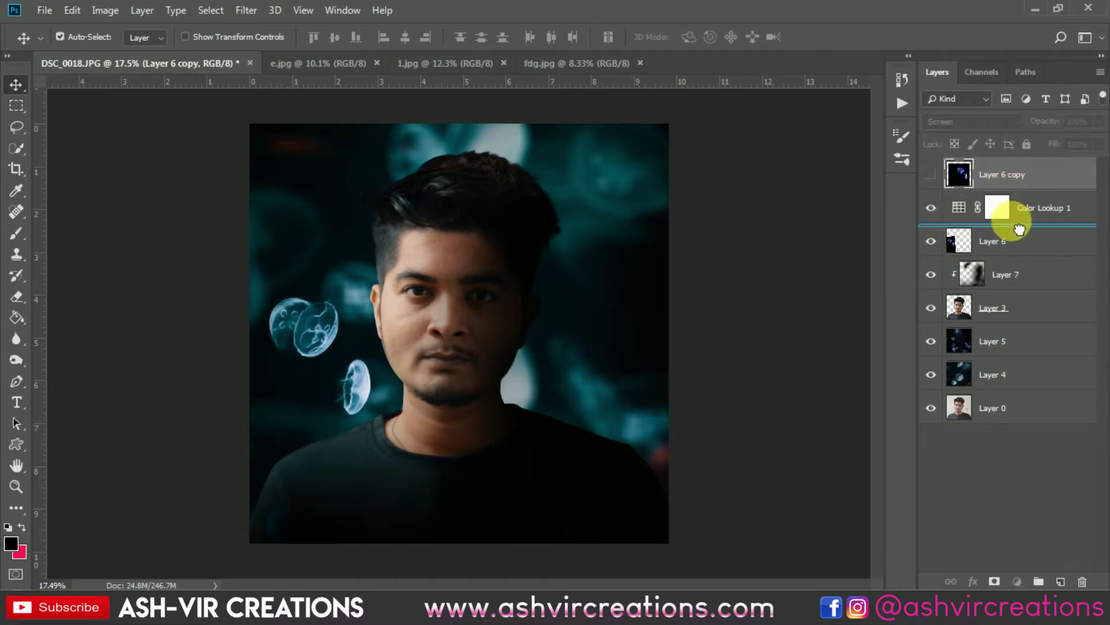
drag(1019, 229, 1018, 228)
click(932, 210)
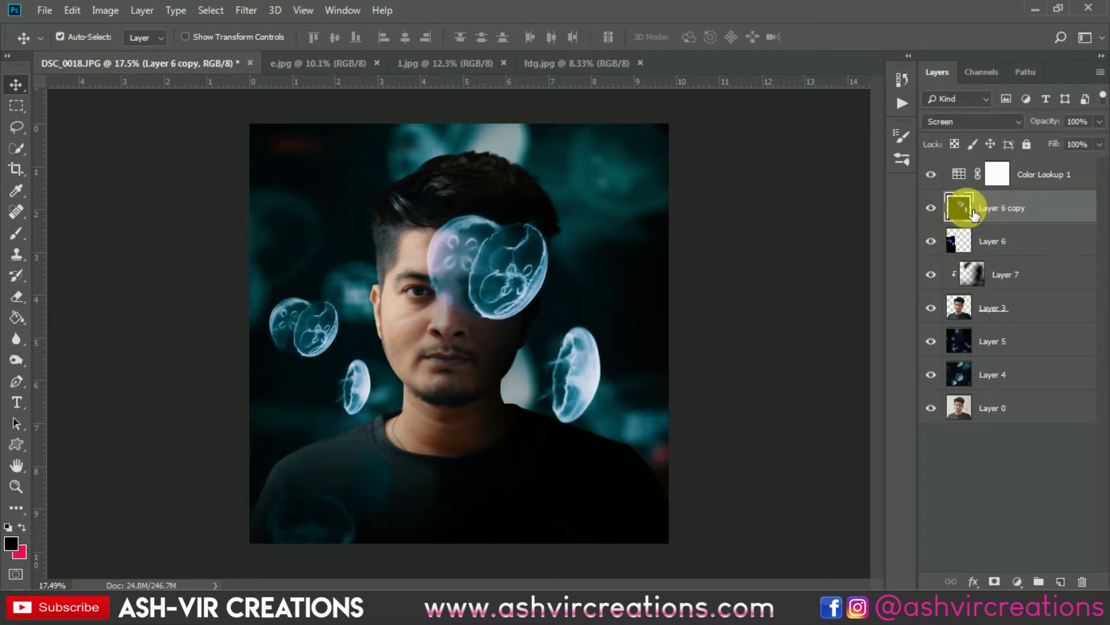
Flip Layer 6 copy horizontally and place its large jellyfish along the right edge of the image, beside the man's shoulder
drag(577, 343, 606, 451)
key(ctrl+t)
right_click(602, 452)
click(613, 424)
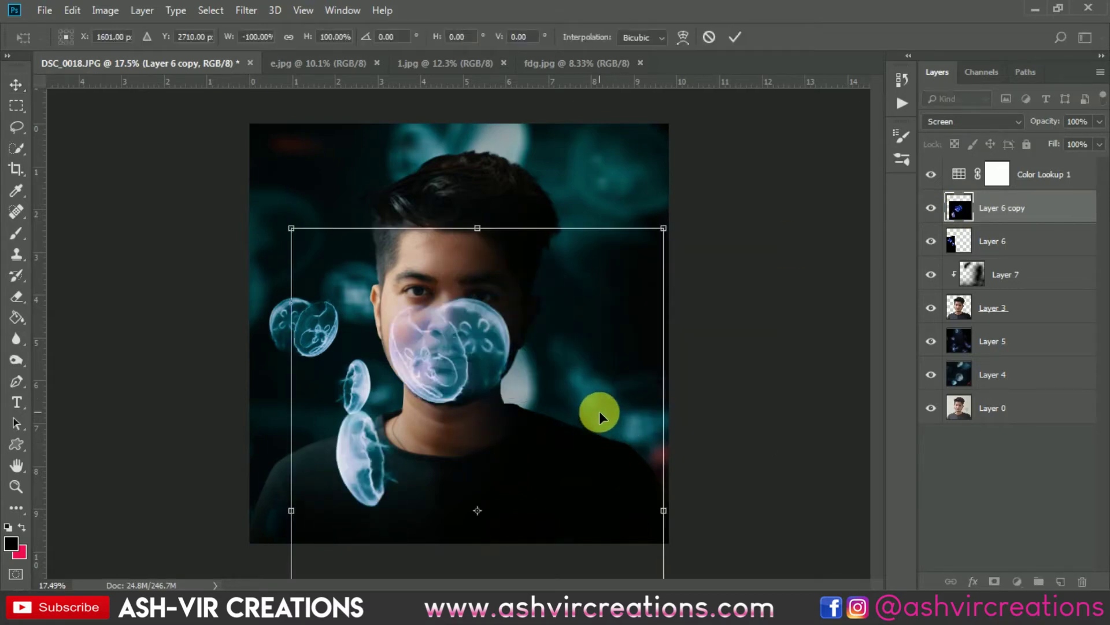
drag(714, 390, 628, 431)
drag(634, 384, 651, 371)
key(Return)
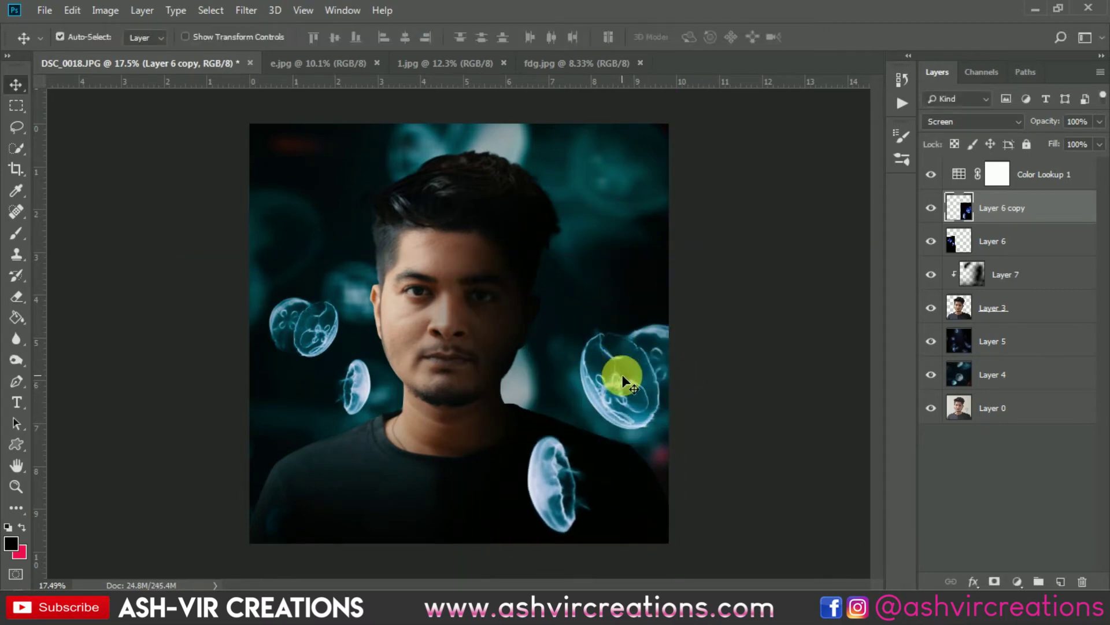
Apply a Gaussian Blur with a 10.0 pixel radius to the large jellyfish on Layer 6 copy
click(249, 10)
mouse_move(402, 194)
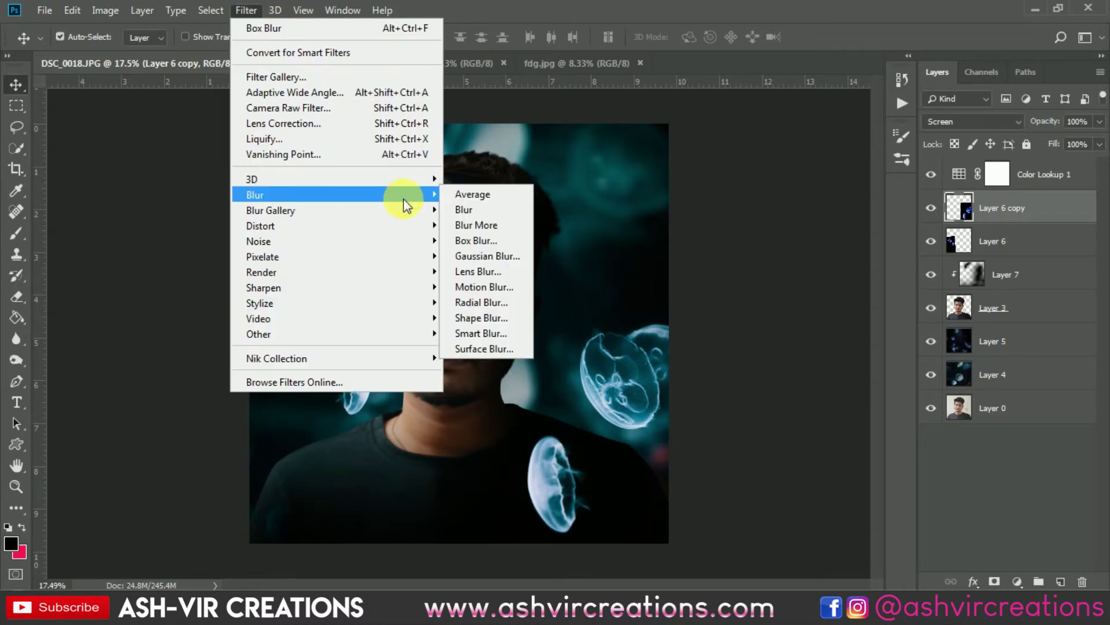
click(456, 250)
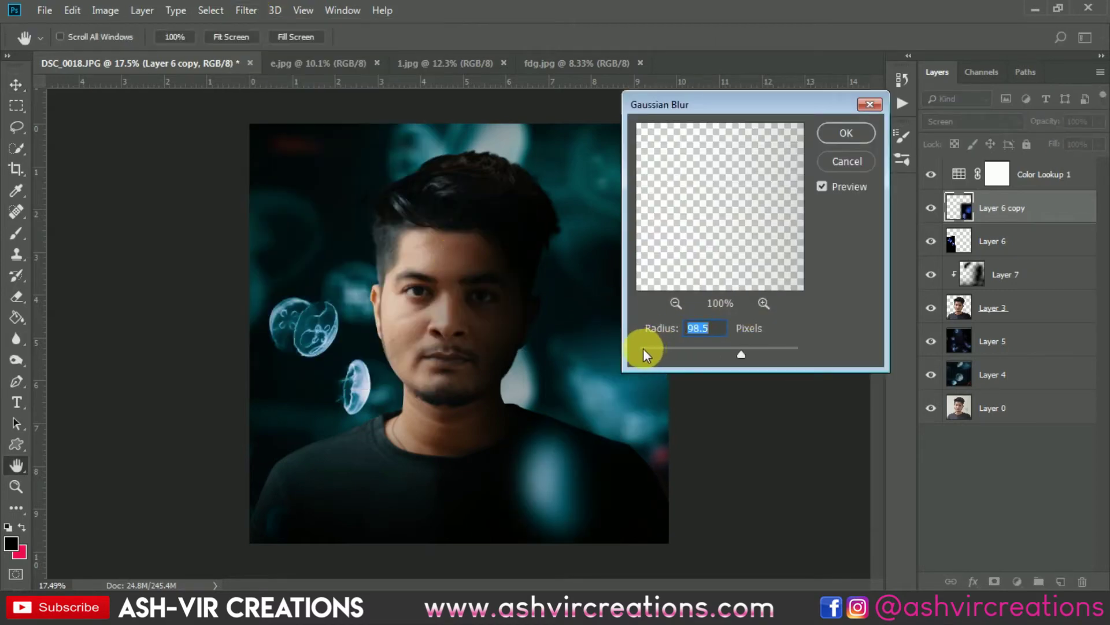
drag(643, 349, 661, 346)
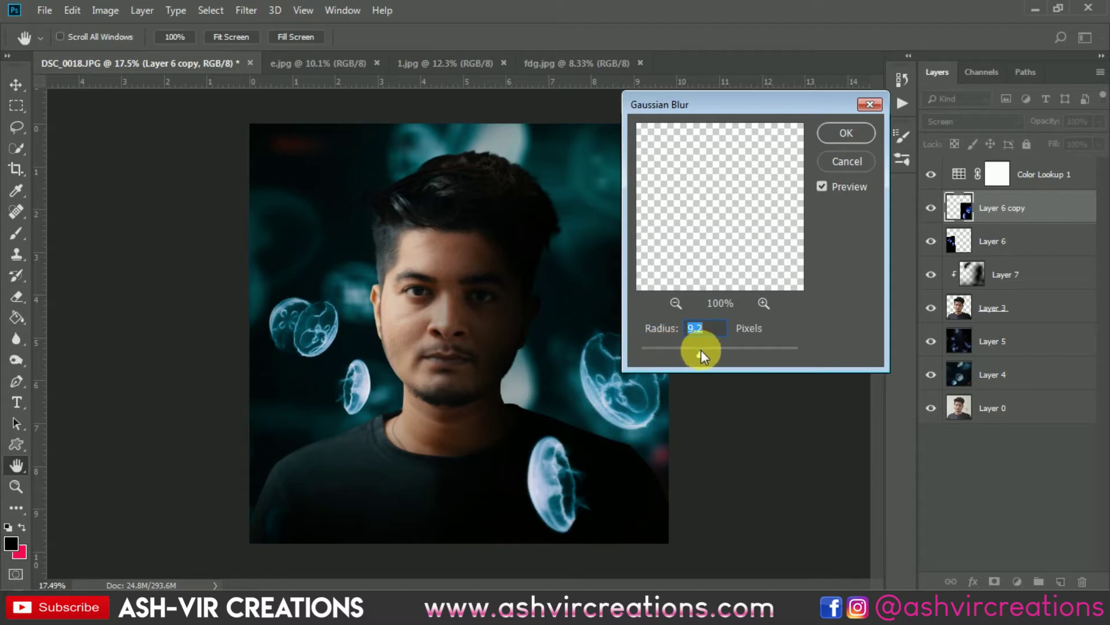
drag(705, 350, 706, 351)
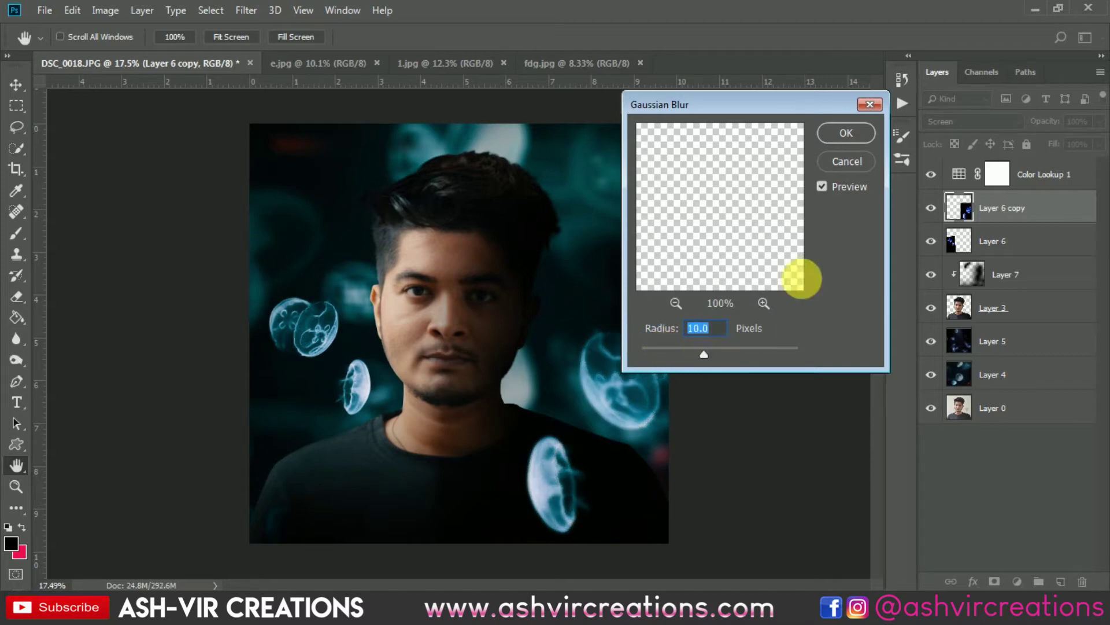
click(846, 133)
Rotate the blurred jellyfish layer by 11.27° and reposition it over the man's shoulder and chest at the image's lower right
mouse_move(625, 391)
mouse_down()
mouse_move(605, 363)
mouse_move(588, 442)
mouse_move(605, 352)
mouse_move(607, 393)
mouse_move(595, 384)
mouse_move(601, 406)
mouse_move(623, 374)
mouse_move(616, 434)
mouse_move(605, 422)
mouse_move(610, 399)
mouse_up()
key(ctrl+t)
key(ctrl+minus)
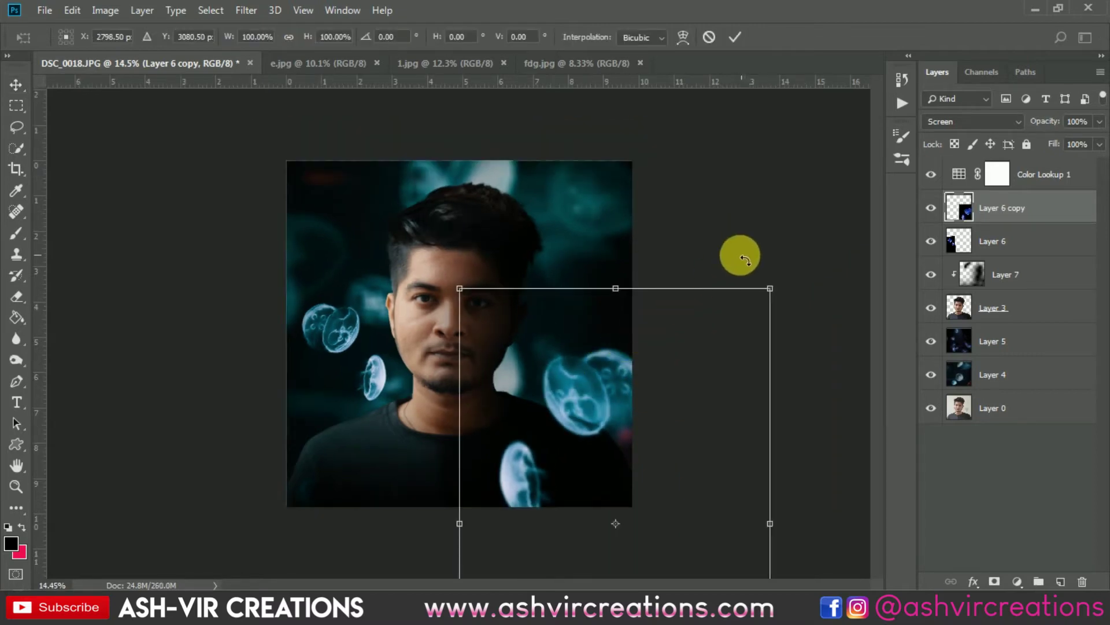
drag(759, 205, 796, 255)
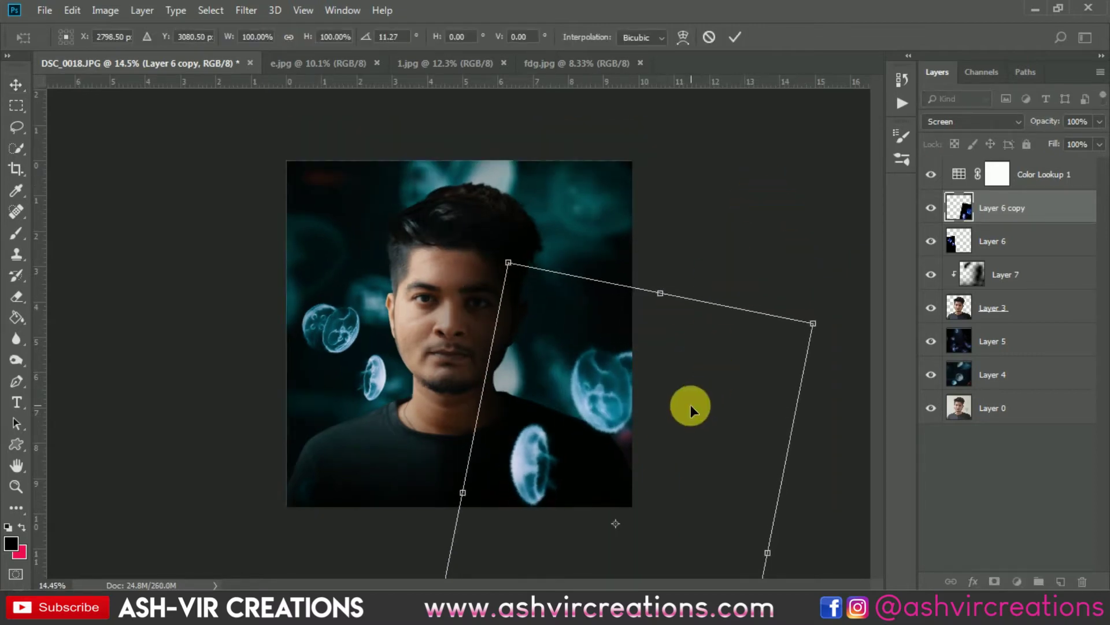
drag(688, 409, 661, 411)
double_click(593, 398)
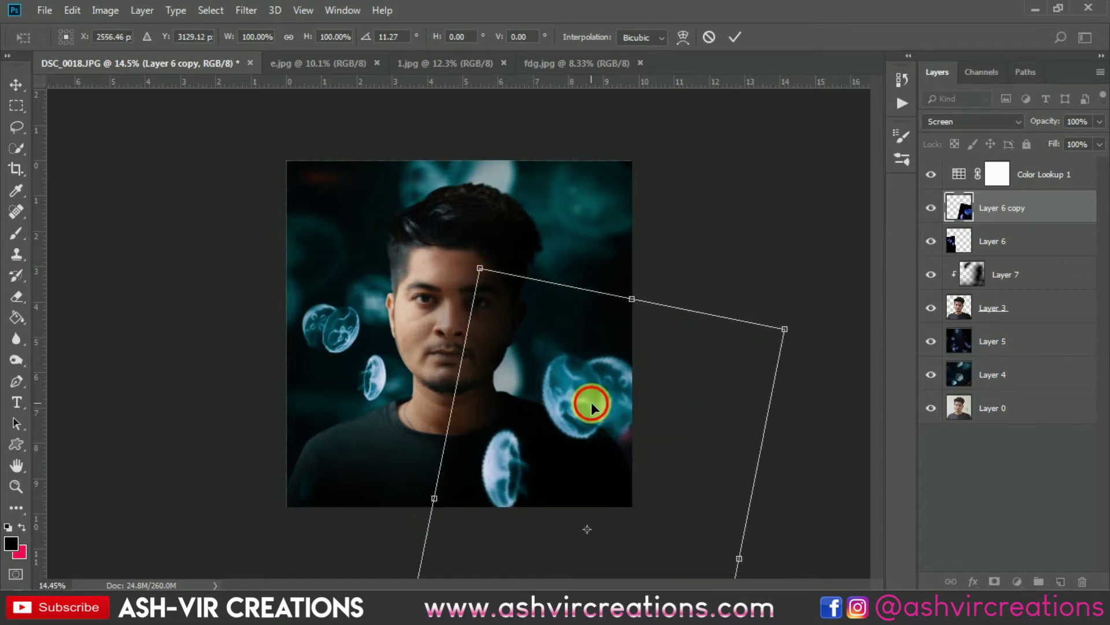
Duplicate the blurred jellyfish layer near the image's upper right, rotating the duplicate to -59.31° and scaling it to 70.88%
drag(591, 402, 596, 140)
key(ctrl+t)
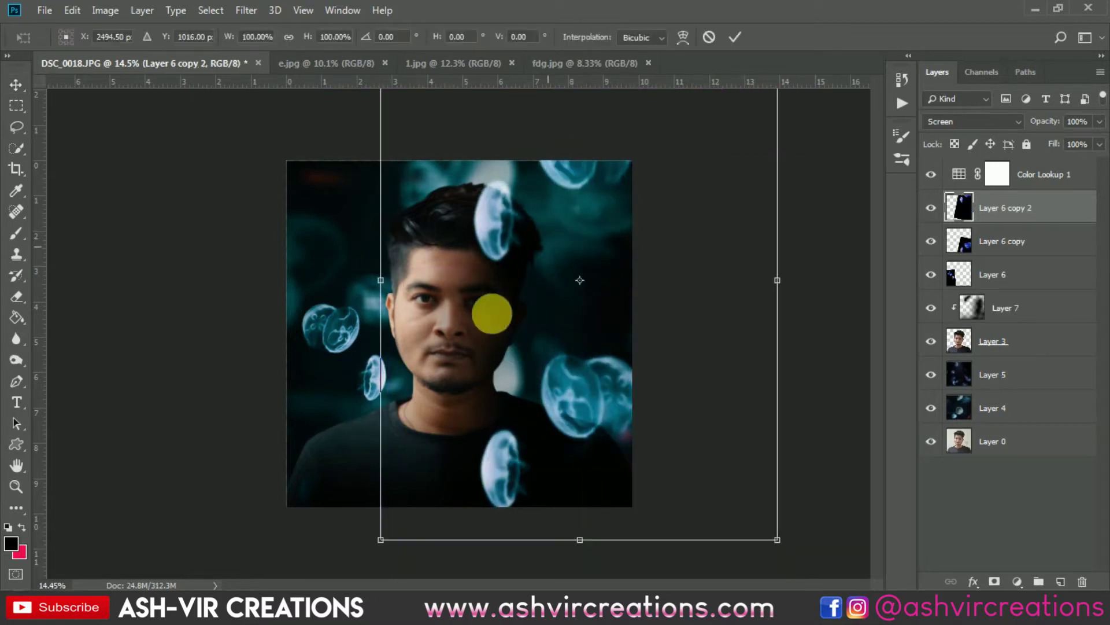
drag(488, 312, 644, 168)
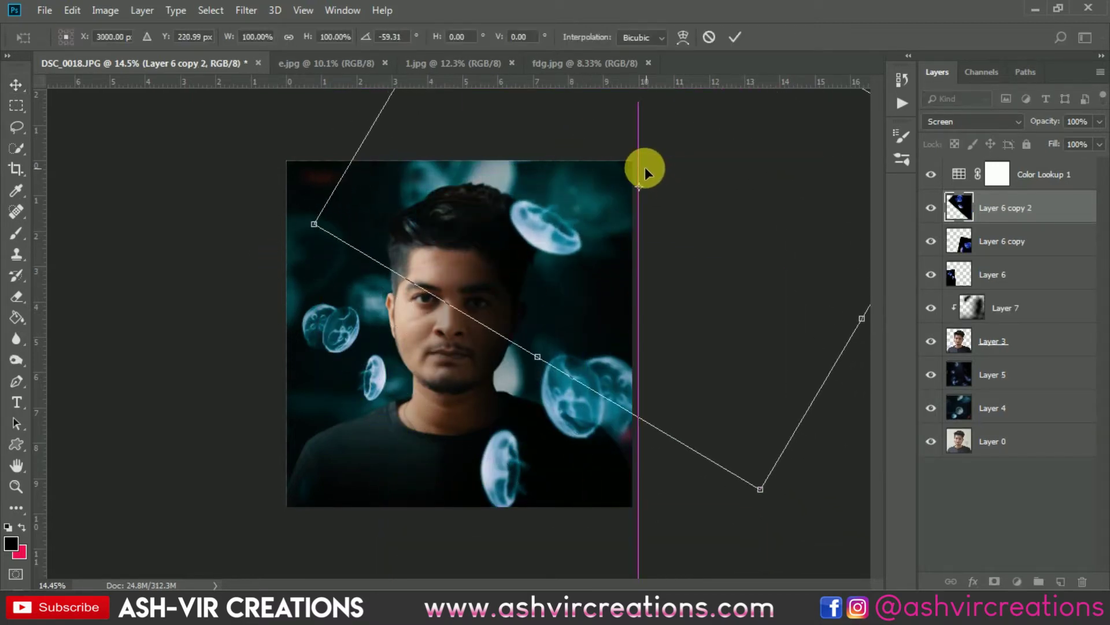
drag(761, 498, 716, 415)
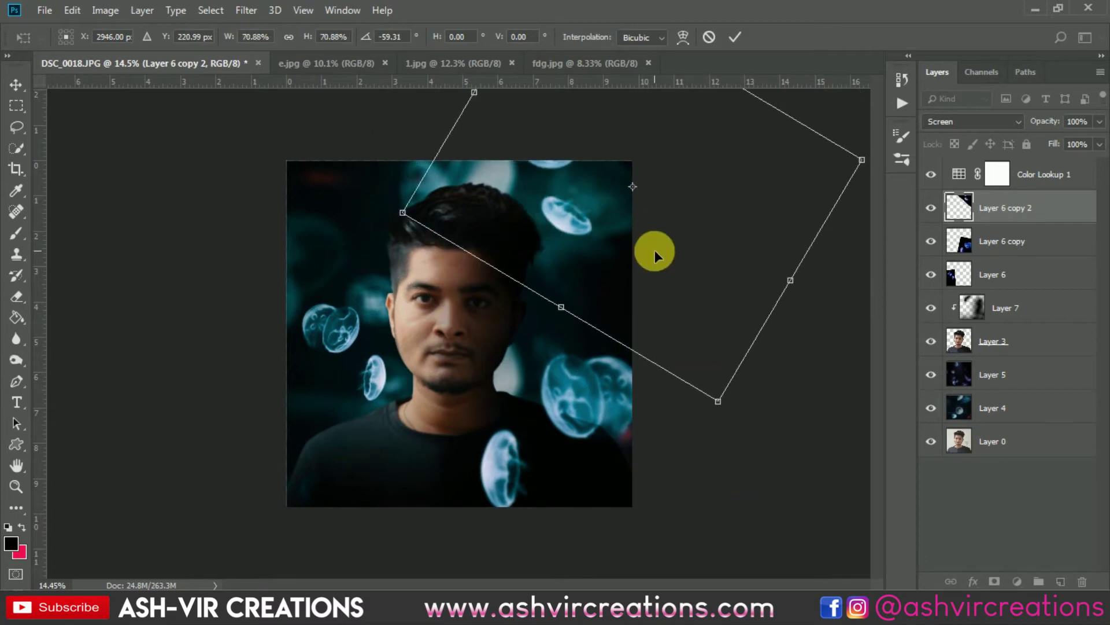
Rotate the scaled jellyfish duplicate to -88.47° and place it so one jellyfish peeks in at the image's upper-right corner
drag(655, 250, 635, 237)
drag(639, 246, 439, 203)
drag(336, 321, 456, 192)
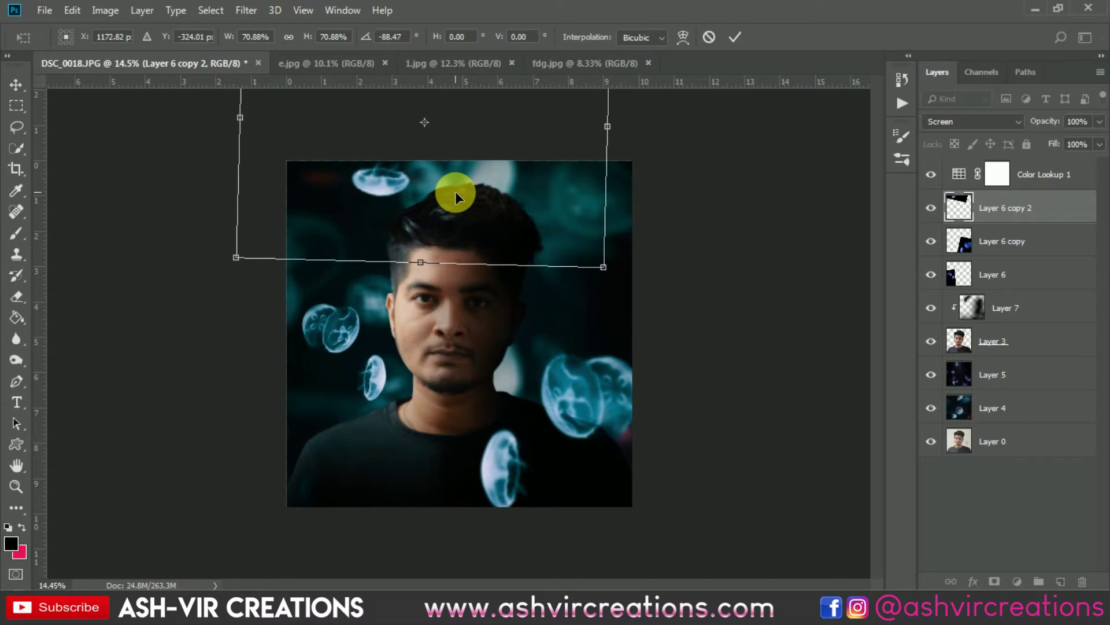
drag(421, 127, 720, 179)
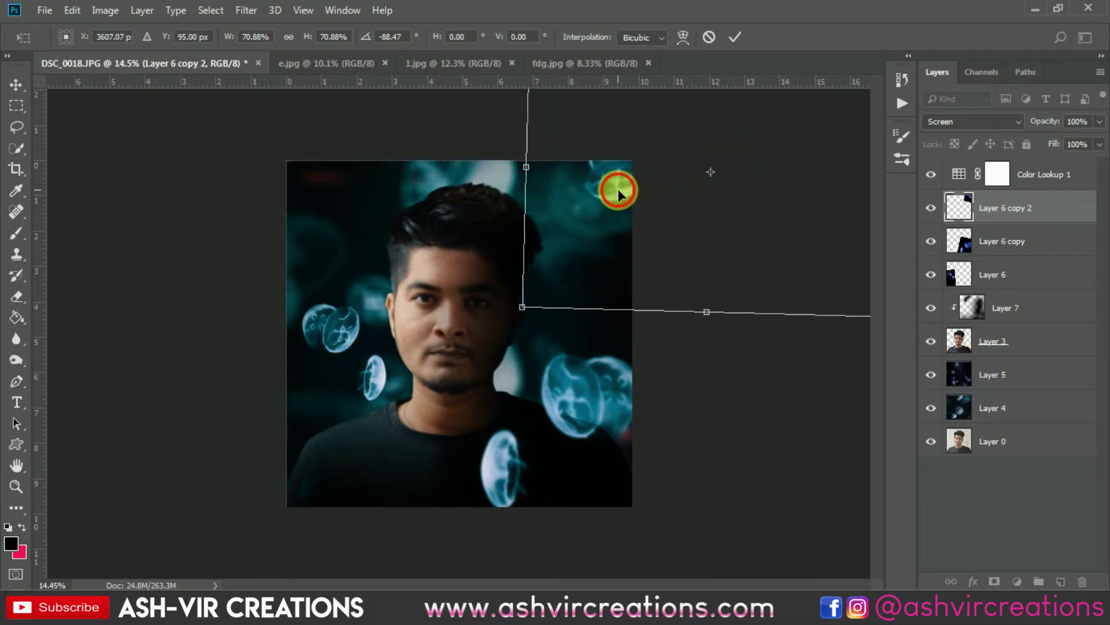
double_click(618, 188)
click(46, 10)
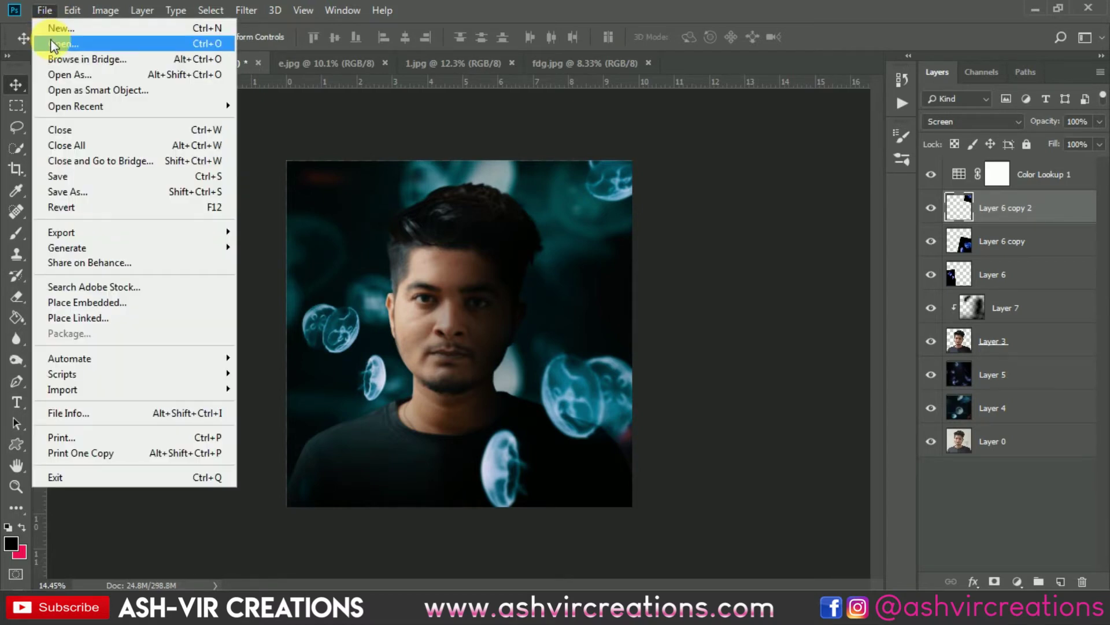
click(717, 263)
Duplicate Layer 6 copy 2 and place the duplicate's faint jellyfish over the lower left of the man's shirt
click(997, 215)
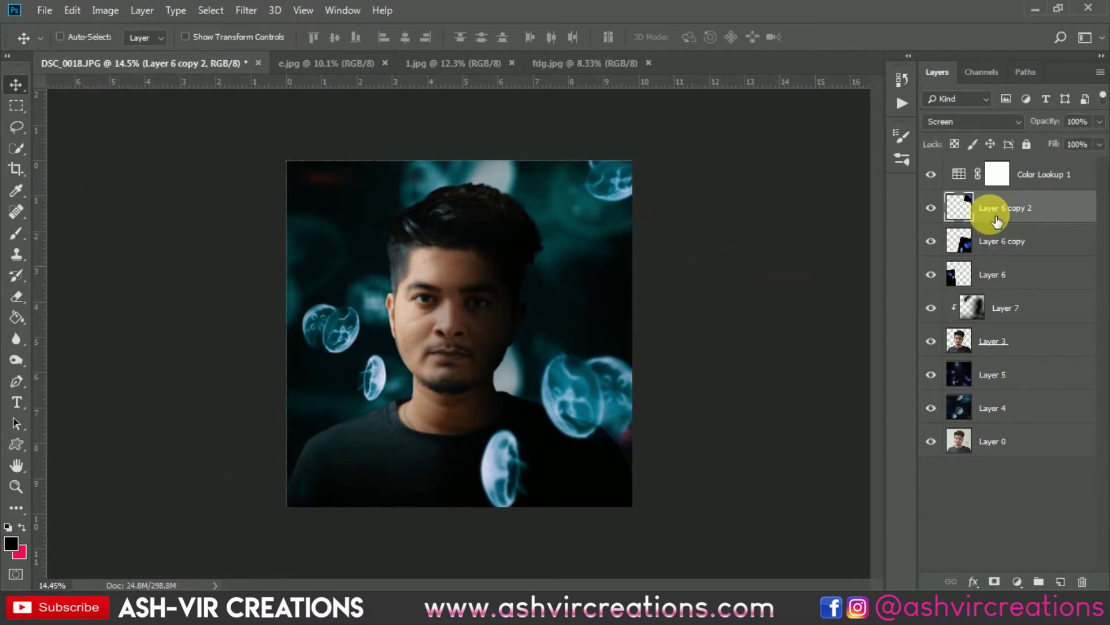
key(ctrl+j)
key(ctrl+t)
drag(713, 207, 345, 554)
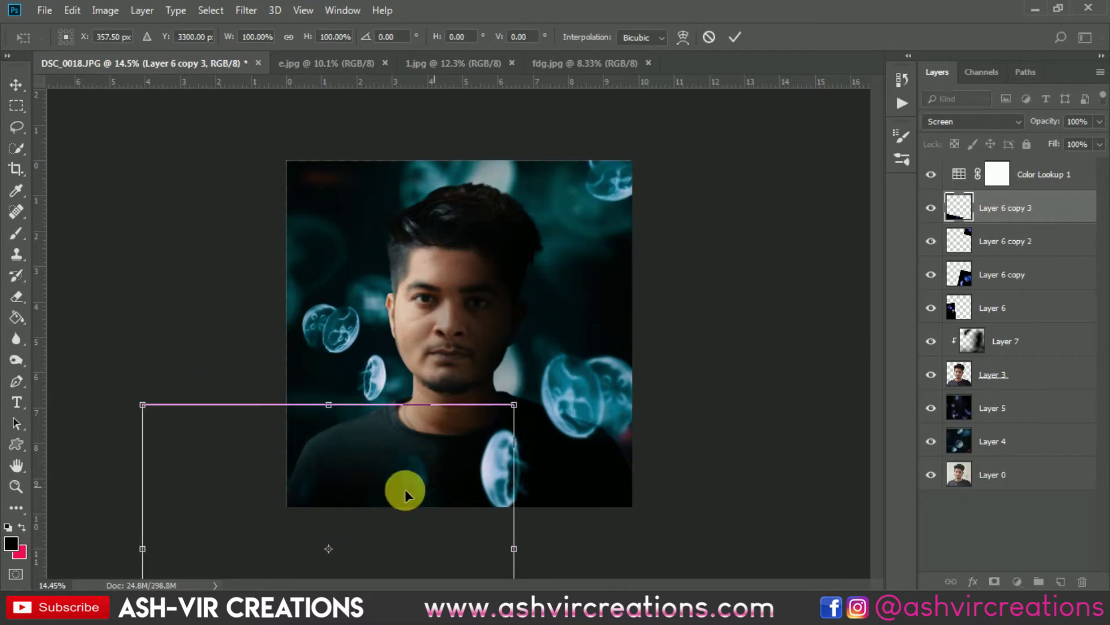
mouse_move(404, 488)
mouse_down()
mouse_move(355, 498)
mouse_move(380, 463)
mouse_move(380, 403)
mouse_move(387, 455)
mouse_move(356, 439)
mouse_move(366, 364)
mouse_move(436, 443)
mouse_move(391, 478)
mouse_move(404, 459)
mouse_move(426, 507)
mouse_move(367, 449)
mouse_move(366, 460)
mouse_move(416, 496)
mouse_move(414, 508)
mouse_move(392, 472)
mouse_up()
key(Return)
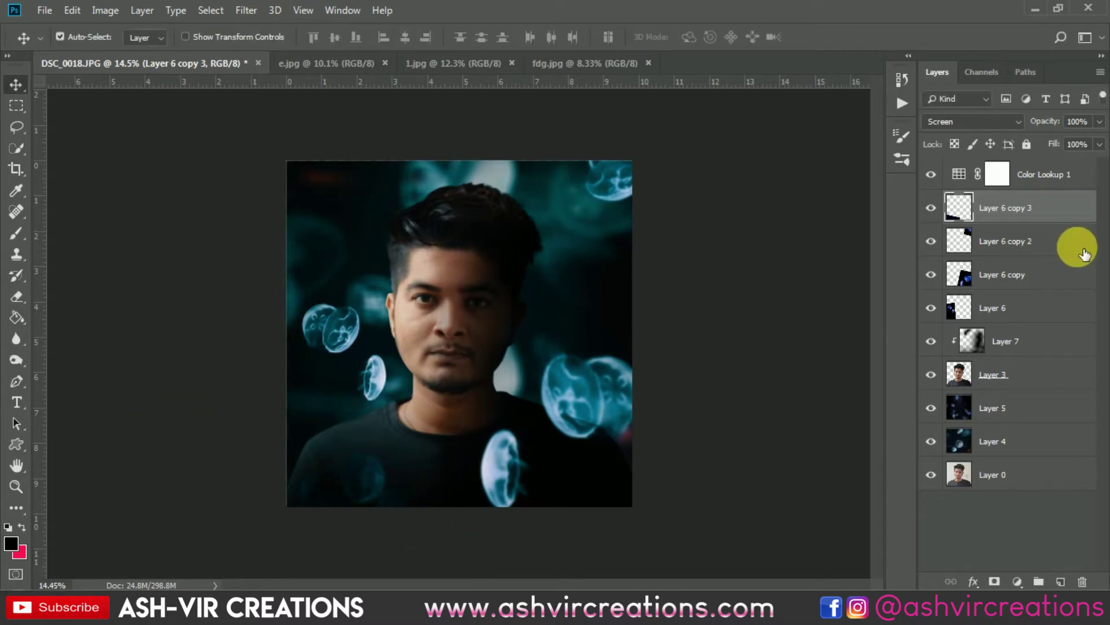
Select the man's cut-out on Layer 3 and set up the Blur tool with a 60 px Hard Round brush
click(1006, 382)
scroll(478, 397, up, 5)
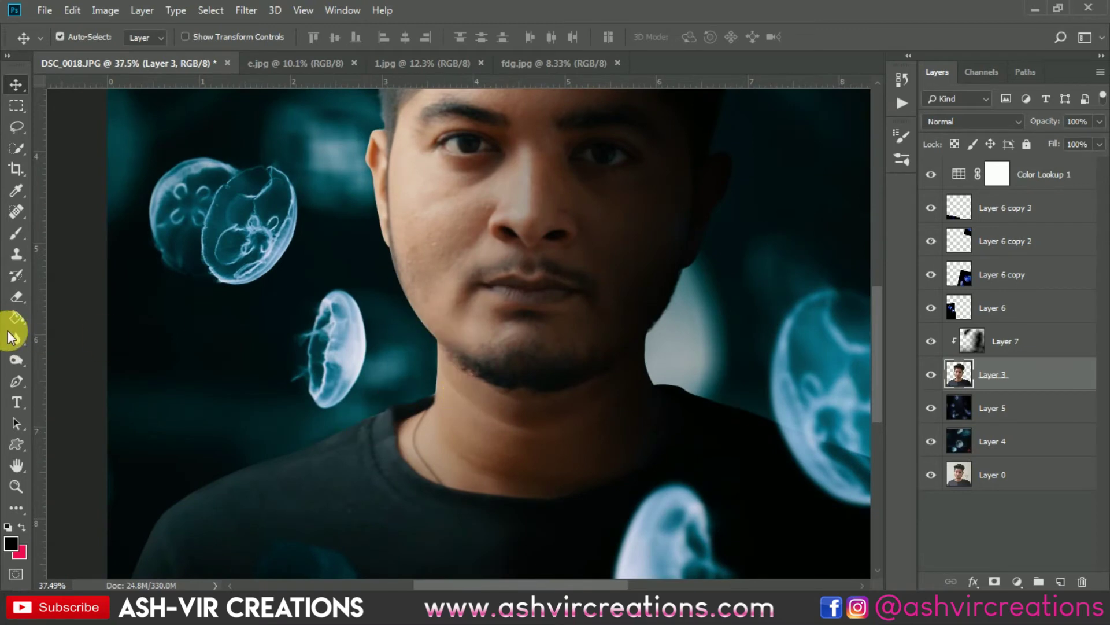
click(14, 337)
click(73, 341)
scroll(365, 211, up, 4)
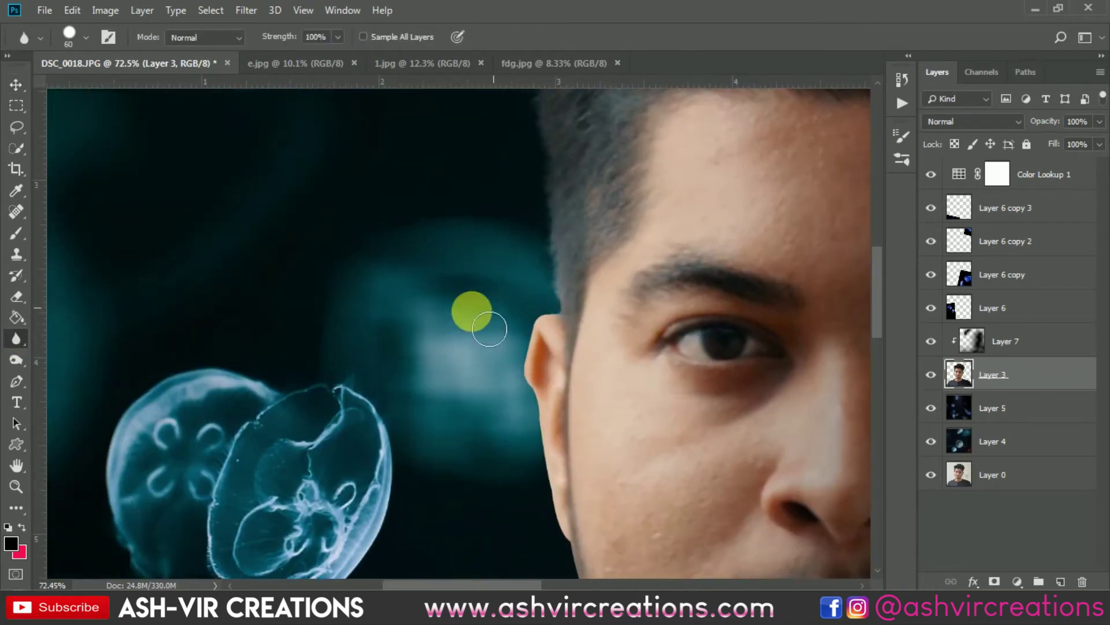
click(18, 337)
click(64, 338)
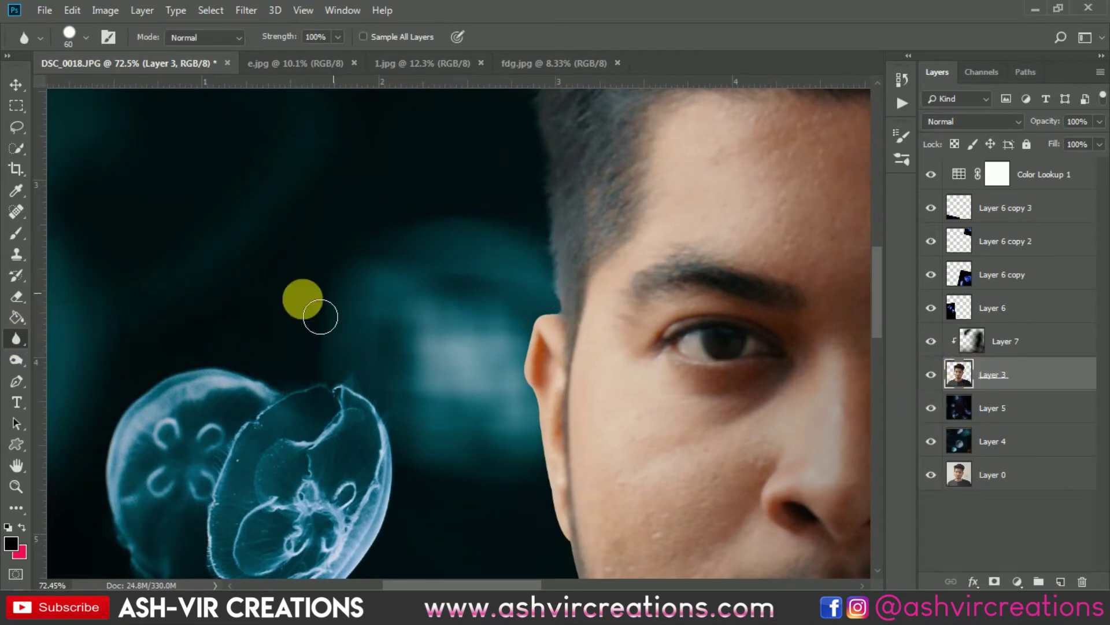
right_click(227, 276)
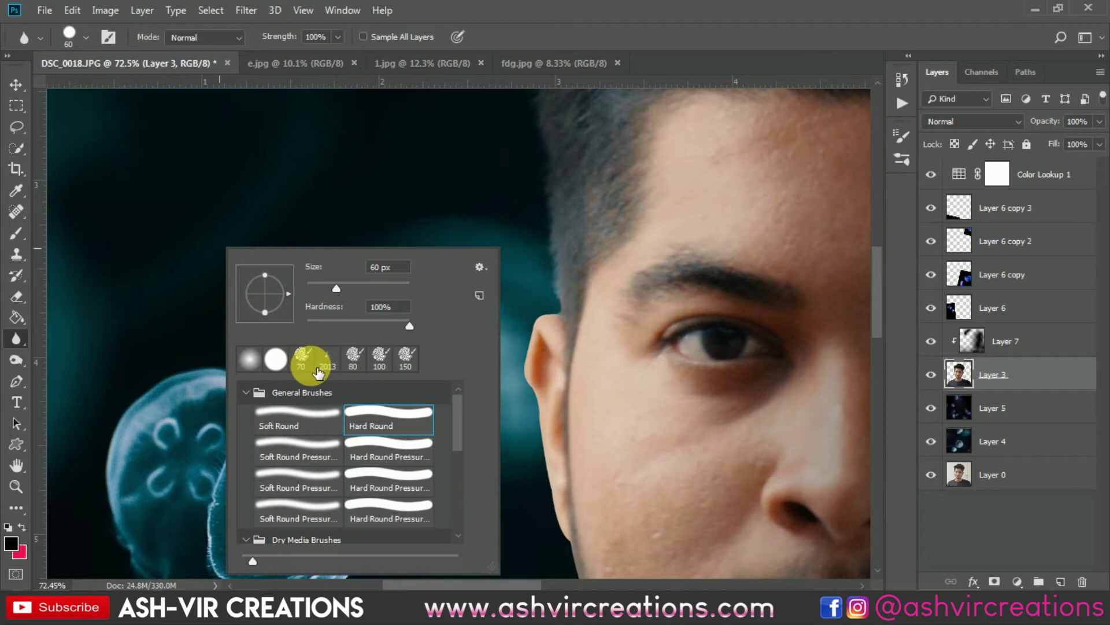
double_click(367, 421)
Soften the cut-out's left edge on Layer 3 with Blur strokes along the ear, cheek and shoulder
mouse_move(585, 301)
mouse_down()
mouse_move(570, 328)
mouse_move(546, 338)
mouse_move(537, 393)
mouse_move(551, 462)
mouse_up()
mouse_move(552, 471)
mouse_down()
mouse_move(547, 284)
mouse_move(516, 211)
mouse_up()
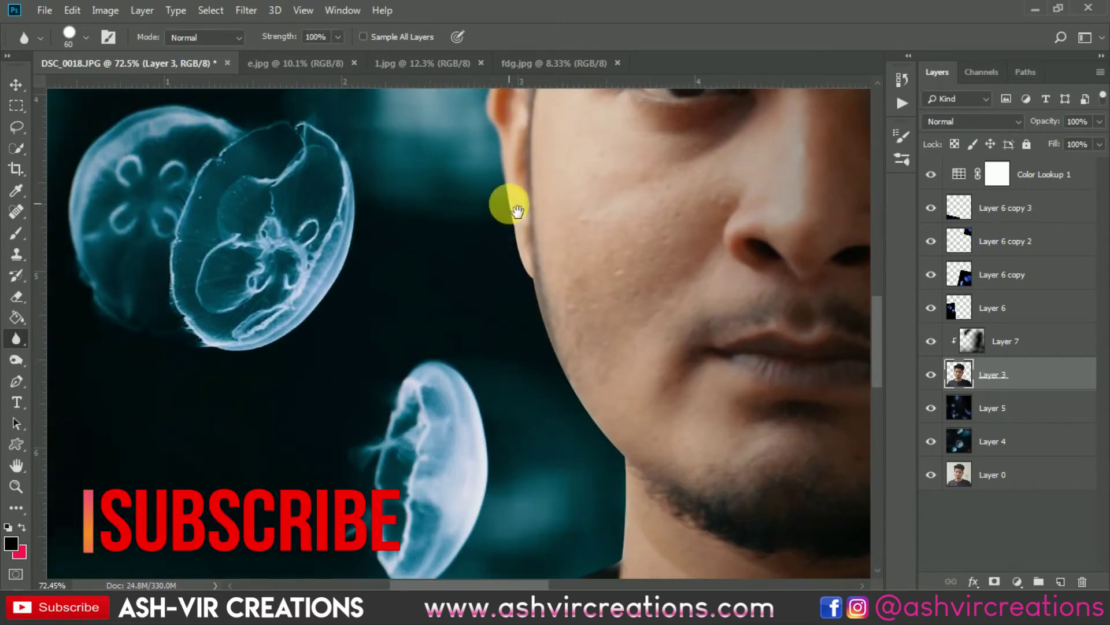
mouse_move(545, 347)
mouse_down()
mouse_move(587, 180)
mouse_move(544, 206)
mouse_move(607, 381)
mouse_move(514, 412)
mouse_move(476, 439)
mouse_move(566, 312)
mouse_move(707, 181)
mouse_move(691, 184)
mouse_move(680, 223)
mouse_move(583, 300)
mouse_move(319, 408)
mouse_move(329, 392)
mouse_move(234, 472)
mouse_move(216, 512)
mouse_move(419, 273)
mouse_move(324, 311)
mouse_move(316, 370)
mouse_move(248, 550)
mouse_up()
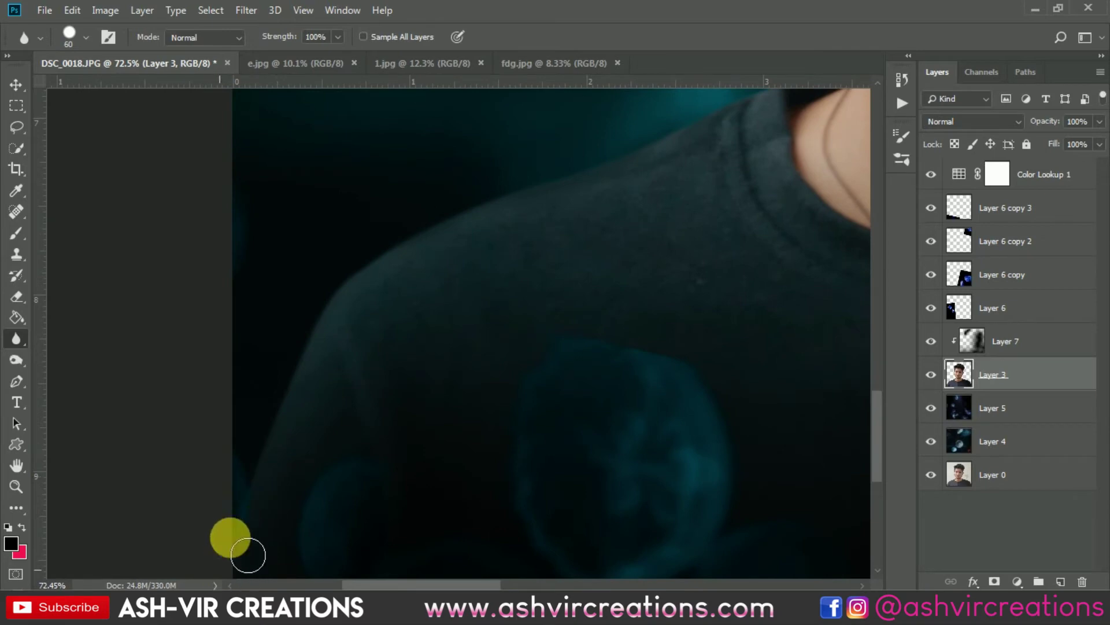
Blur the cut-out's edge along the right side of the man's jaw and neck
scroll(377, 322, down, 3)
drag(376, 322, 167, 486)
drag(565, 302, 523, 286)
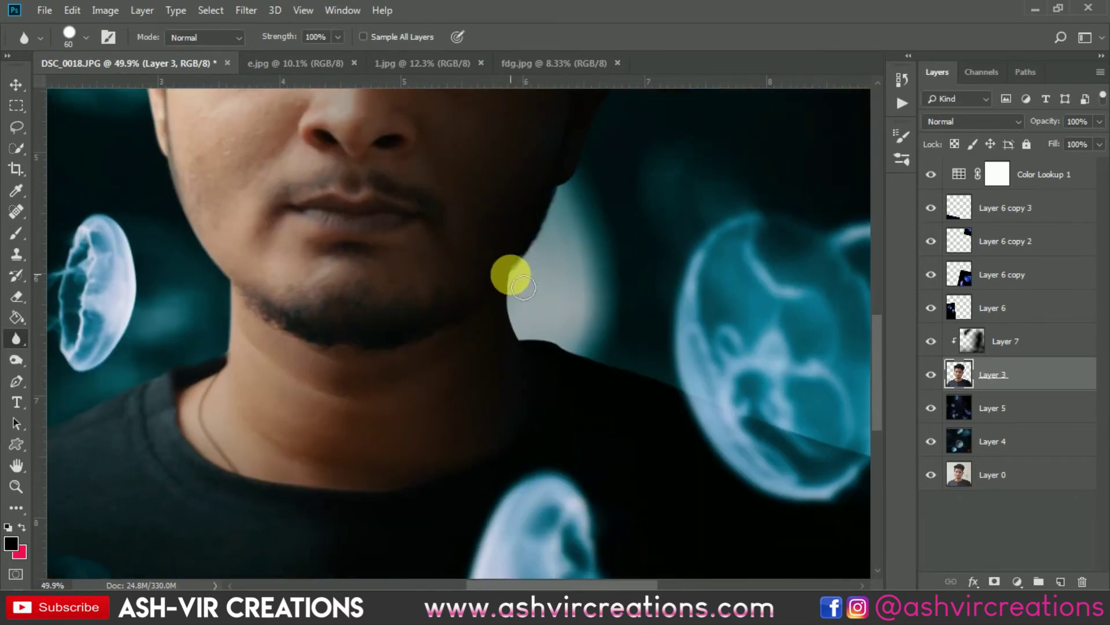
mouse_move(524, 340)
mouse_down()
mouse_move(550, 339)
mouse_move(608, 298)
mouse_up()
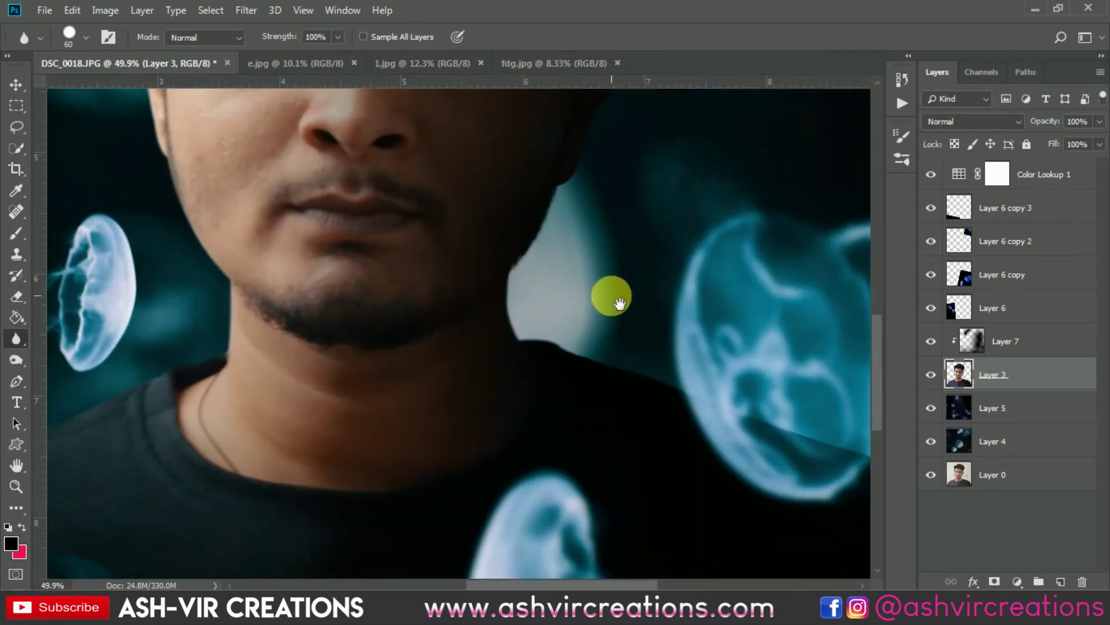
Blur the cut-out's edge along the right shoulder down to the image border, finishing with the Move tool active
scroll(608, 297, up, 5)
scroll(459, 373, up, 1)
mouse_move(459, 373)
mouse_down()
mouse_move(478, 426)
mouse_move(498, 434)
mouse_move(476, 421)
mouse_move(575, 267)
mouse_move(625, 233)
mouse_move(422, 503)
mouse_move(416, 486)
mouse_move(454, 379)
mouse_move(511, 266)
mouse_move(498, 178)
mouse_move(451, 186)
mouse_move(526, 427)
mouse_move(390, 107)
mouse_up()
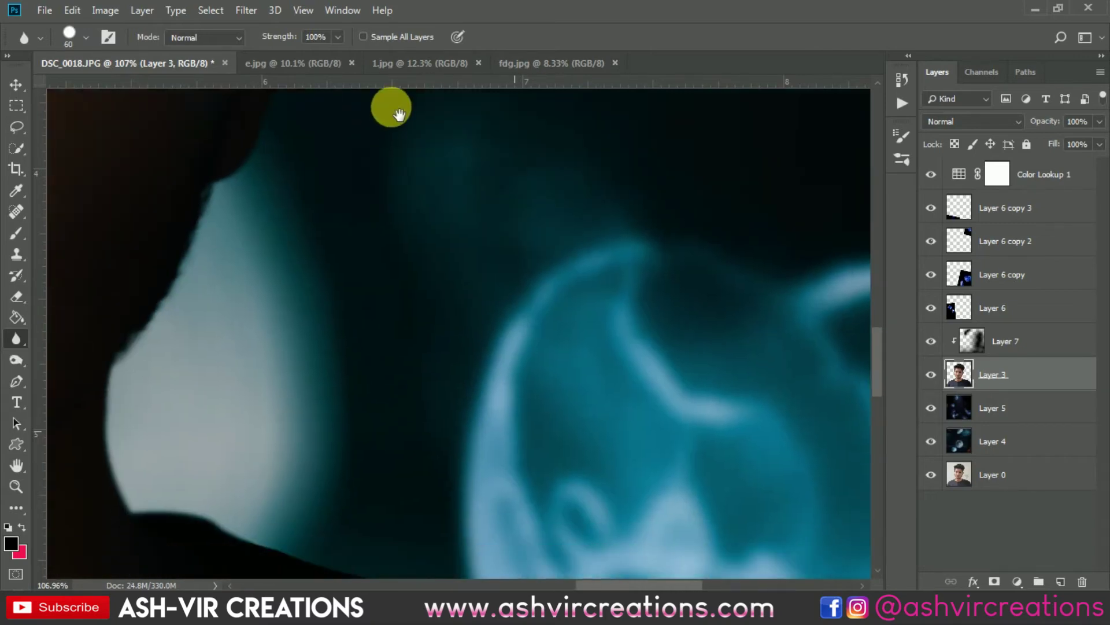
drag(449, 367, 208, 303)
mouse_move(311, 332)
mouse_down()
mouse_move(337, 358)
mouse_move(739, 523)
mouse_up()
drag(781, 457, 397, 260)
mouse_move(330, 280)
mouse_down()
mouse_move(360, 309)
mouse_move(560, 405)
mouse_move(632, 505)
mouse_move(613, 238)
mouse_move(578, 300)
mouse_move(713, 518)
mouse_up()
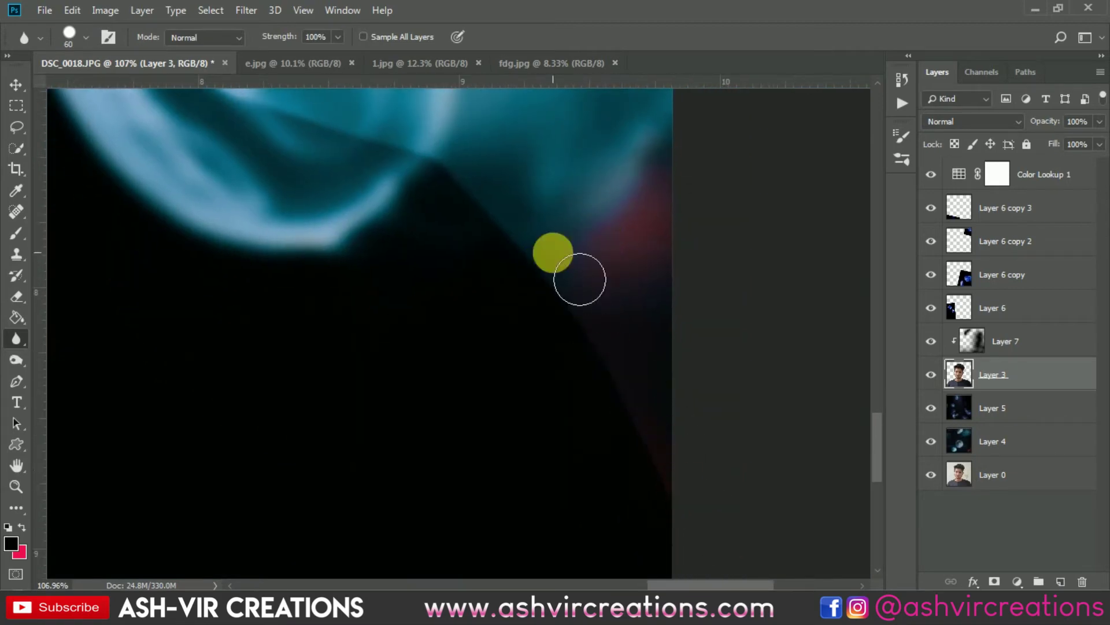
key(v)
scroll(538, 230, down, 5)
scroll(541, 230, down, 3)
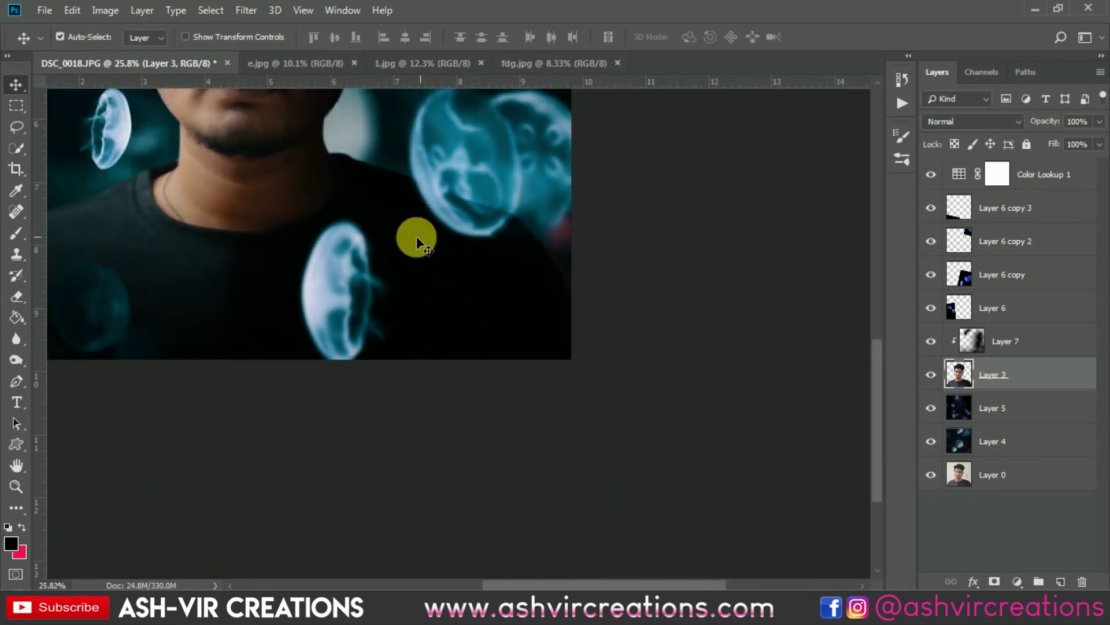
Add a new layer above Layer 7 and clip it to the man's cut-out
scroll(359, 226, up, 3)
scroll(362, 280, up, 2)
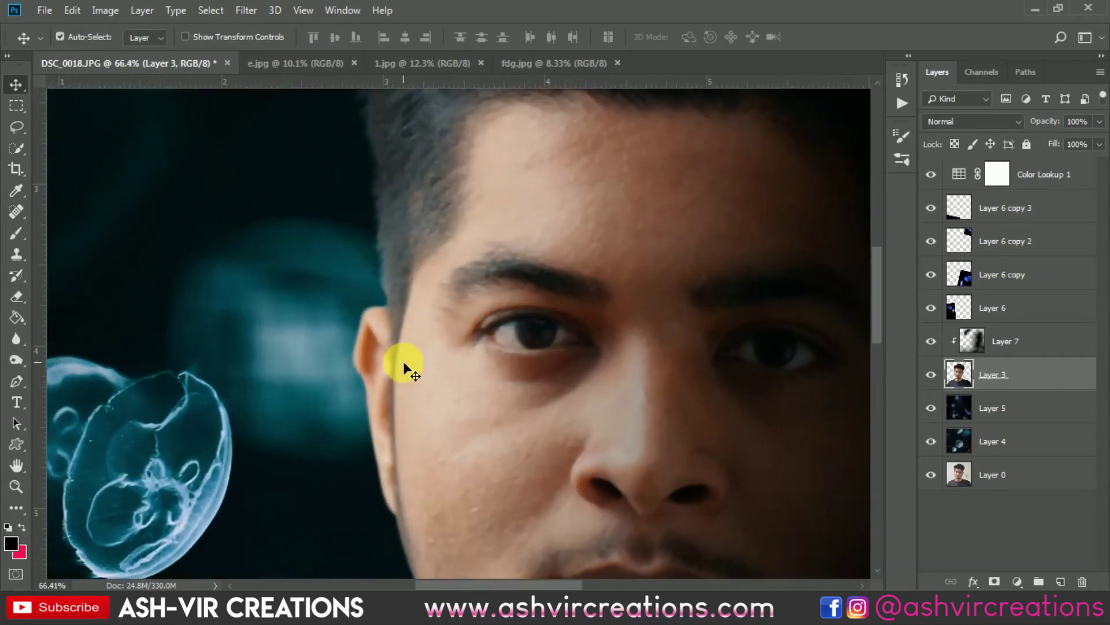
scroll(399, 296, down, 3)
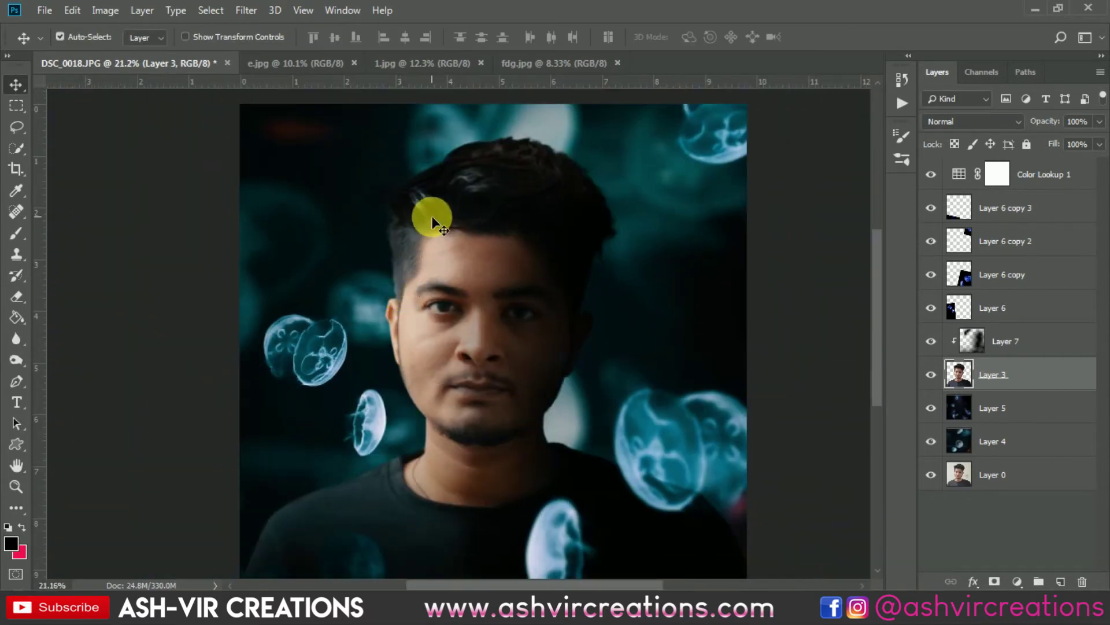
click(971, 352)
click(1066, 584)
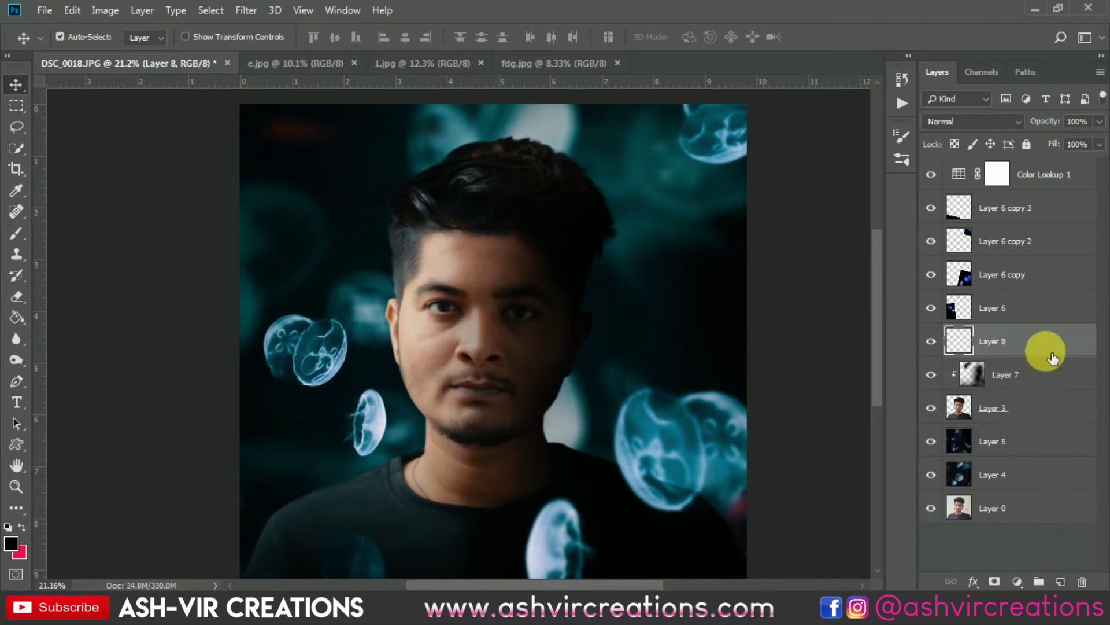
right_click(1008, 326)
click(895, 286)
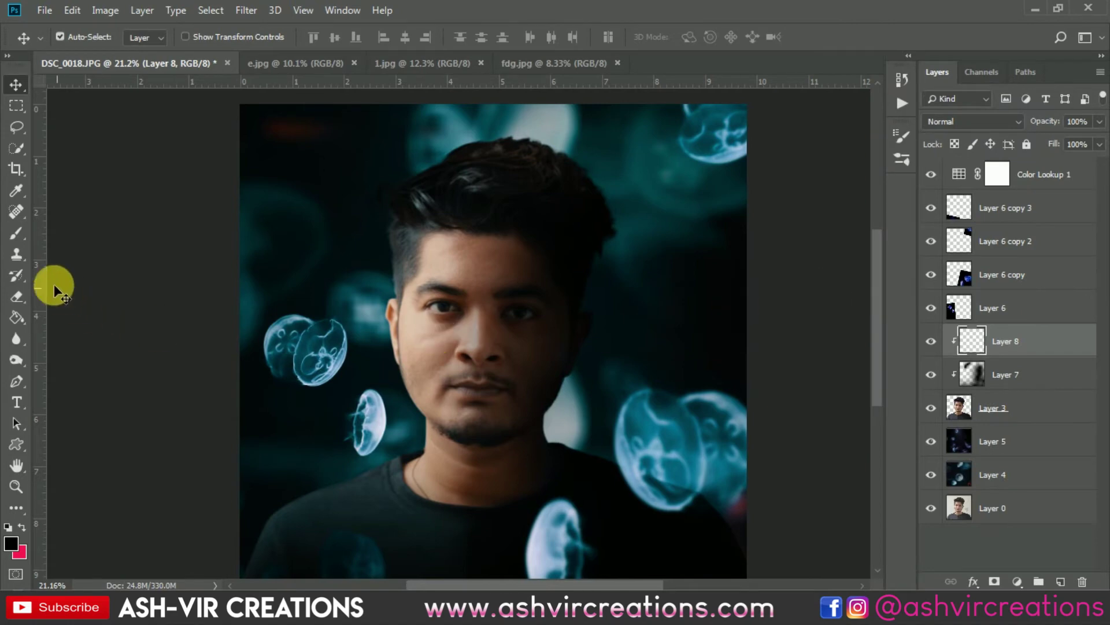
Set up the Brush tool with the bright blue foreground colour 109af1
click(24, 232)
alt+click(372, 421)
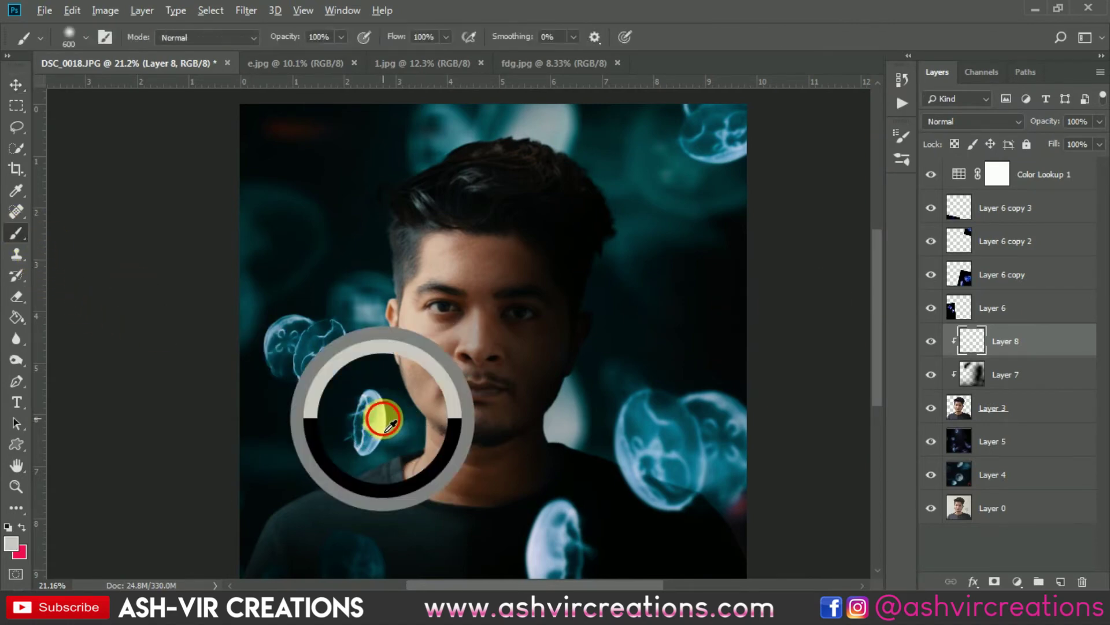
click(12, 542)
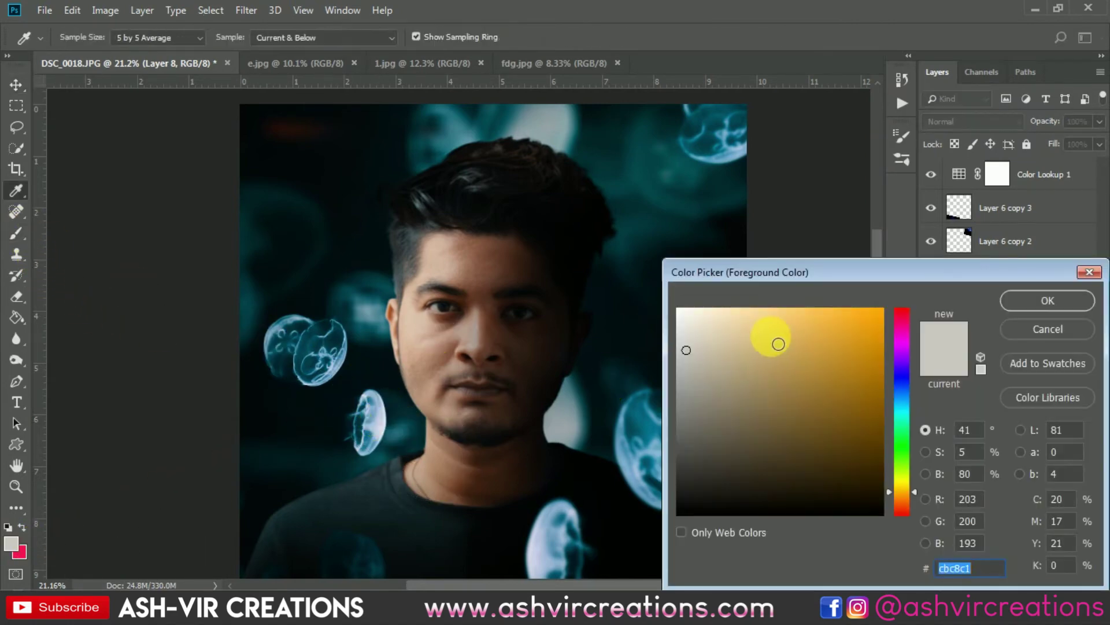
click(904, 397)
drag(862, 331, 878, 327)
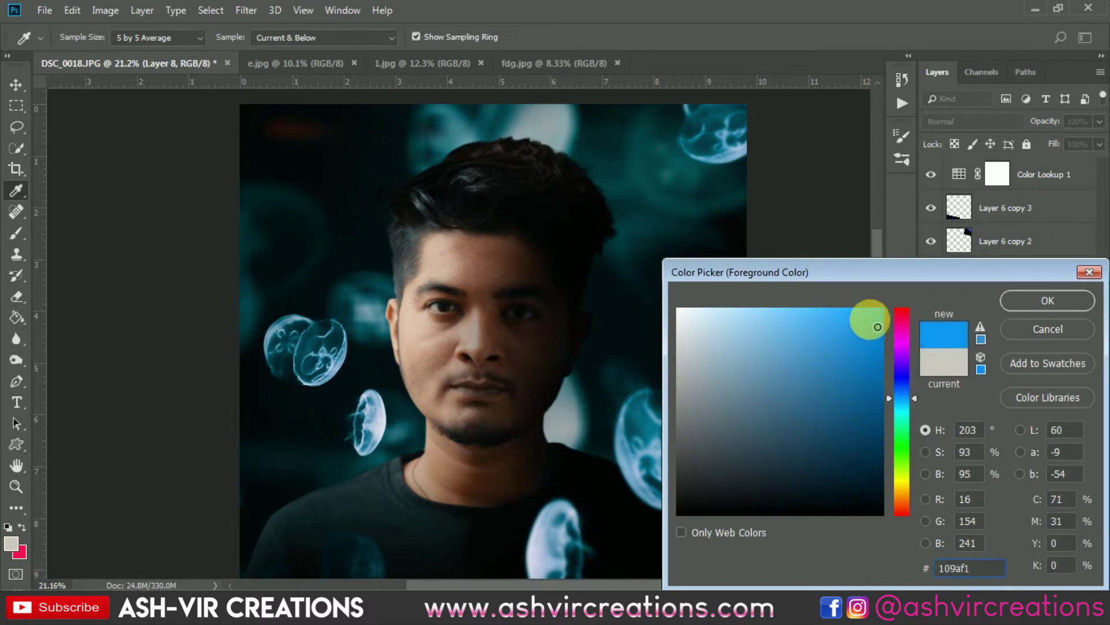
click(1009, 306)
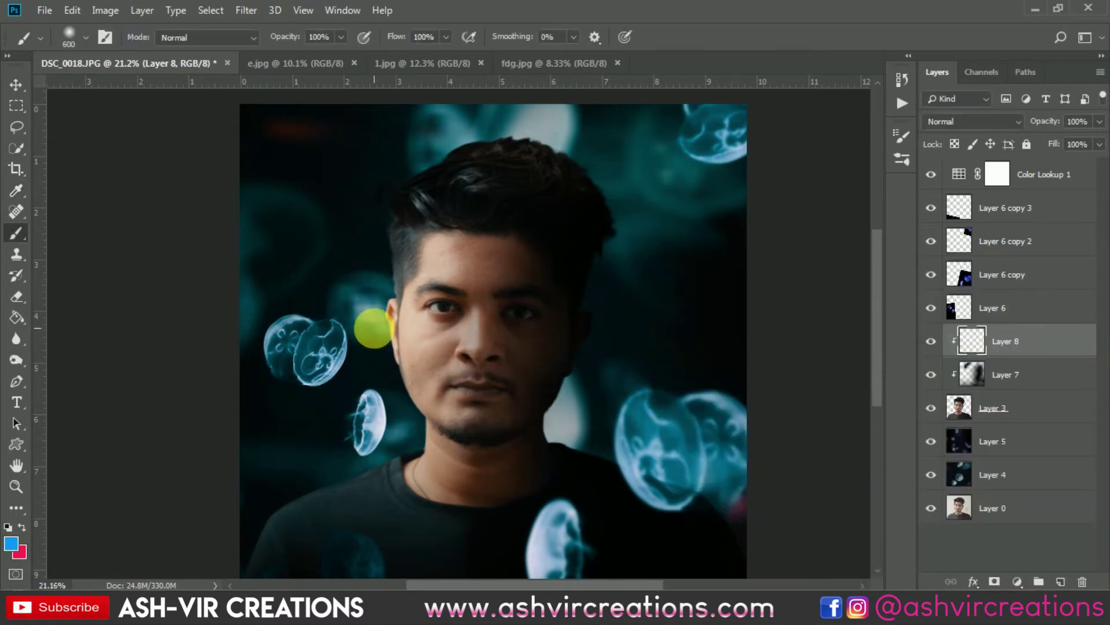
Paint a blue glow over the man's left-side ear and cheek on Layer 8 and set the layer's blend mode to Soft Light
mouse_move(437, 365)
mouse_down()
mouse_move(416, 386)
mouse_move(433, 457)
mouse_move(516, 423)
mouse_up()
key(bracketright)
key(bracketright)
click(963, 121)
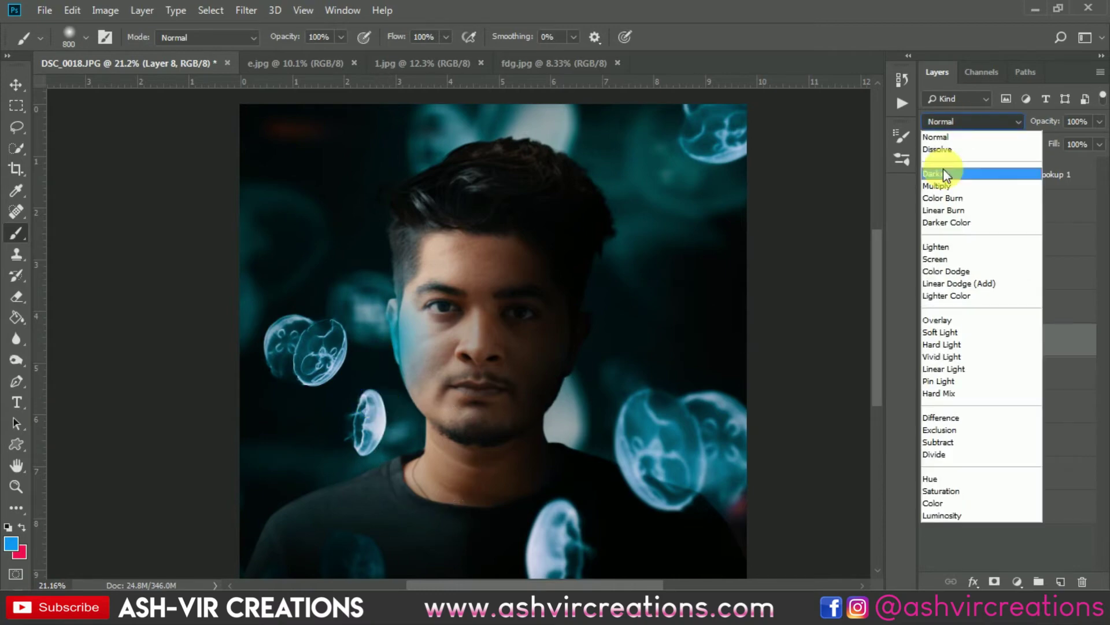
click(940, 324)
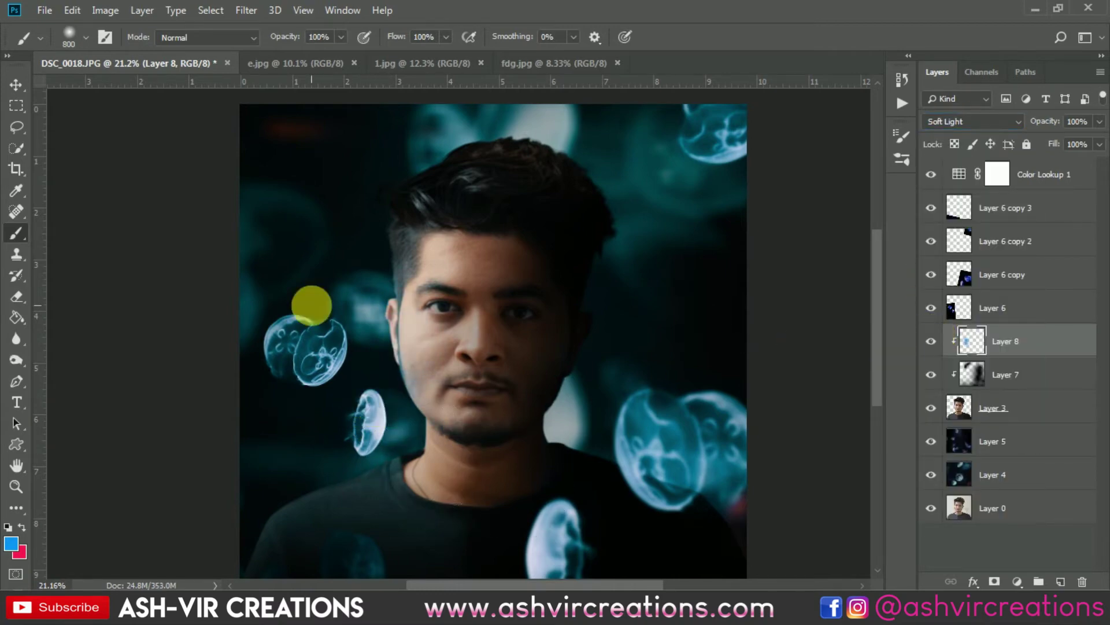
Extend the blue glow along the left side of the face with an 800 px brush and check Layer 8's effect on the portrait
mouse_move(413, 318)
mouse_down()
mouse_move(360, 325)
mouse_move(367, 347)
mouse_up()
mouse_move(312, 298)
mouse_down()
mouse_move(355, 405)
mouse_move(315, 432)
mouse_up()
click(964, 371)
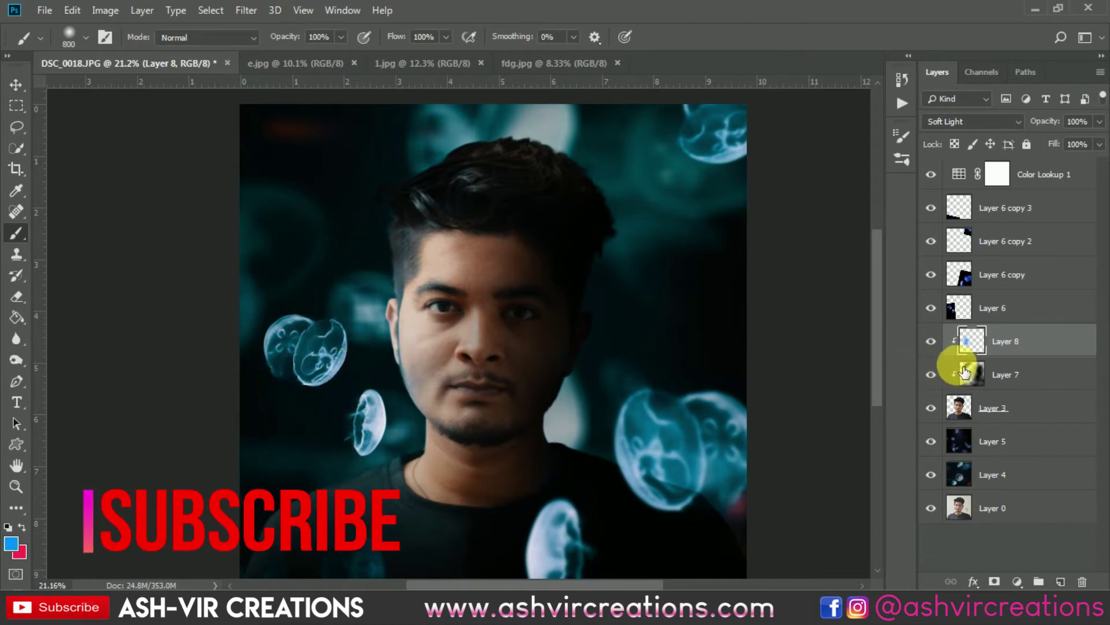
click(932, 342)
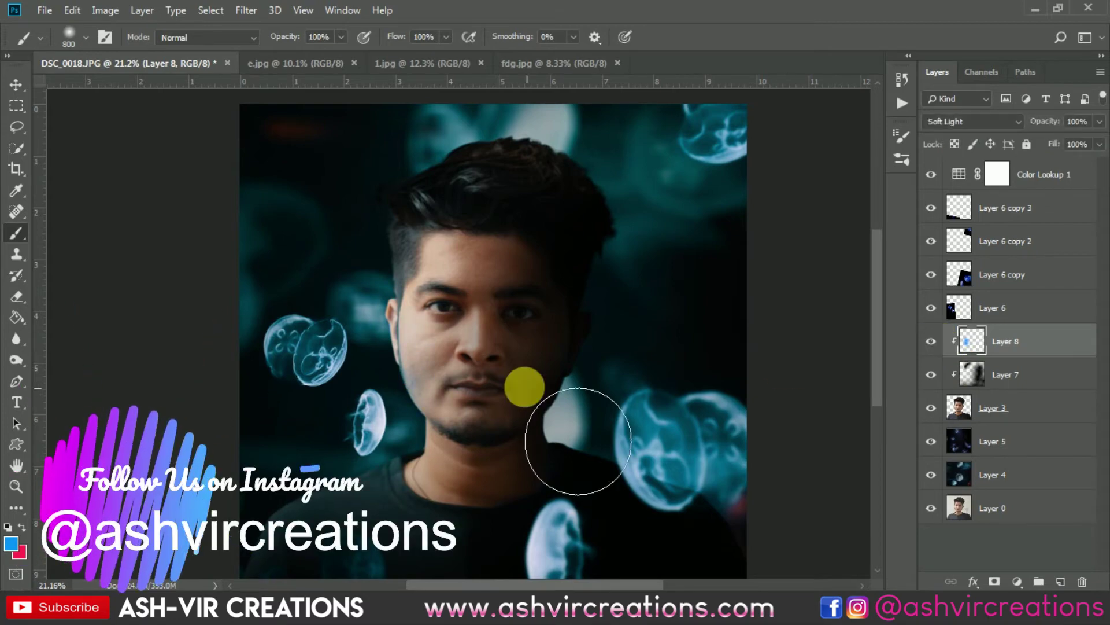
scroll(530, 429, up, 3)
scroll(531, 430, down, 3)
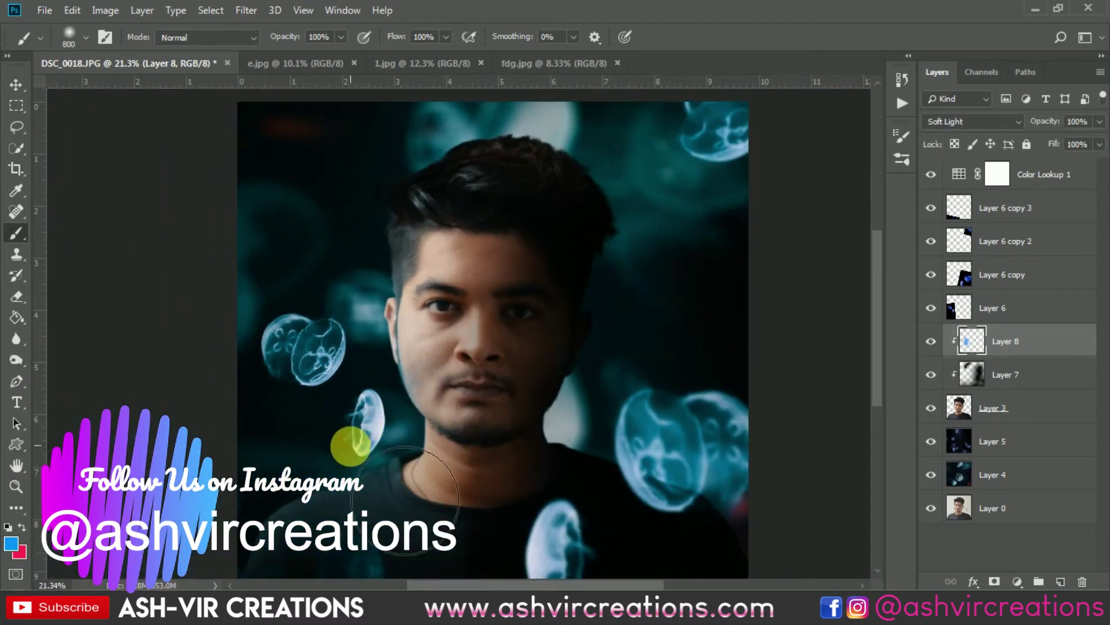
scroll(359, 370, down, 3)
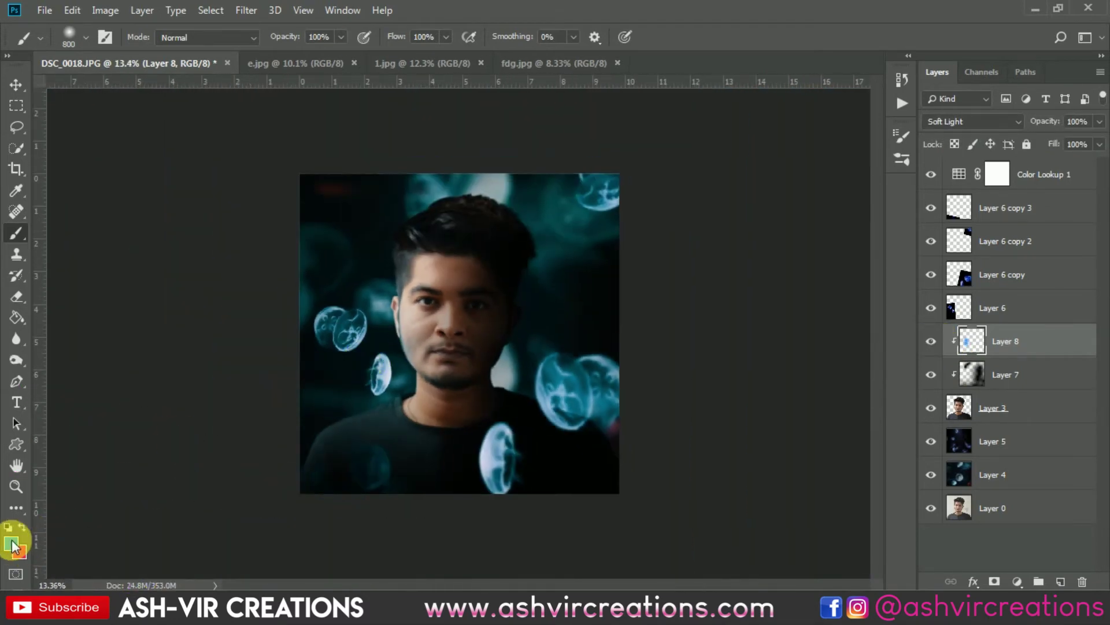
Change the foreground colour to light blue and raise Layer 8's Hue/Saturation Lightness to +42
click(11, 541)
click(746, 313)
click(1045, 300)
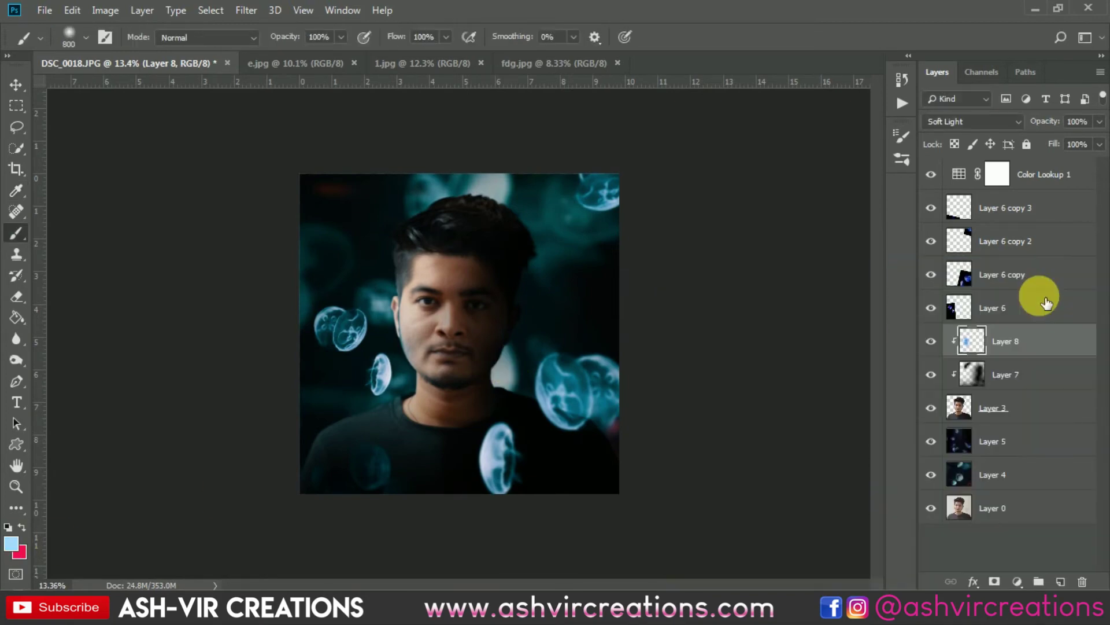
key(ctrl+u)
mouse_move(880, 364)
mouse_down()
mouse_move(911, 370)
mouse_move(898, 370)
mouse_up()
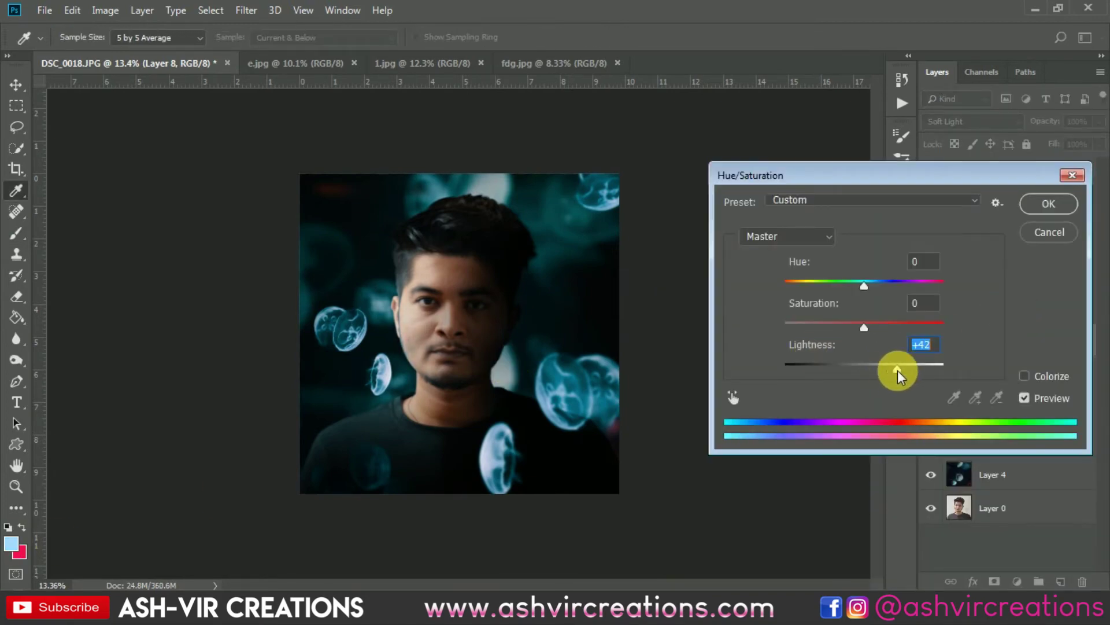
click(1046, 205)
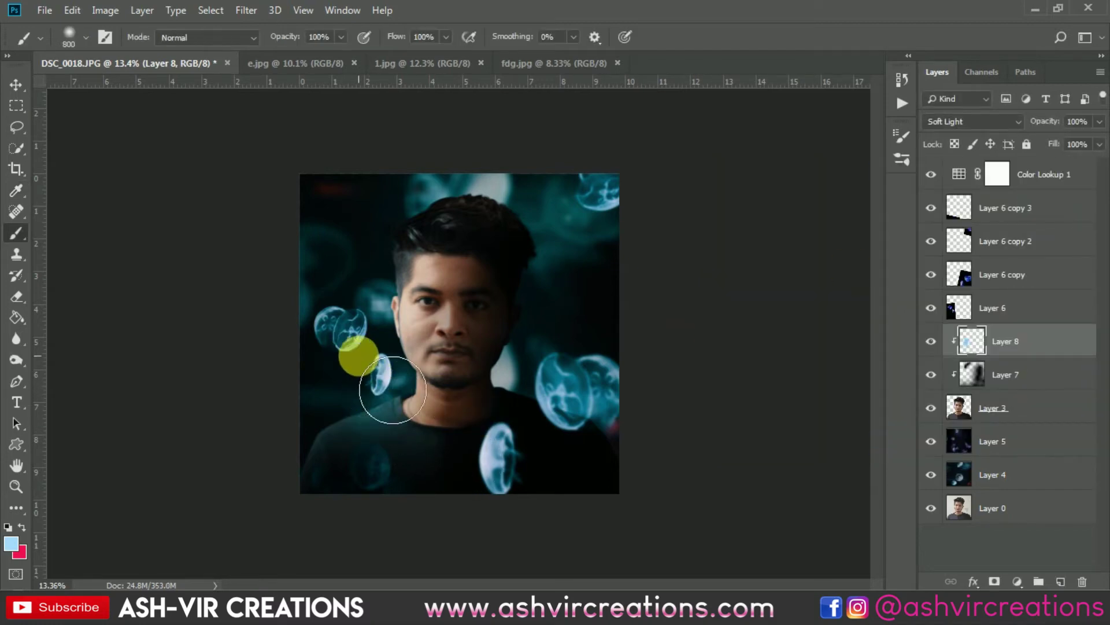
Brush a soft light-blue glow onto the left shoulder and collar of the man's shirt on Layer 8
scroll(359, 356, up, 2)
mouse_move(358, 366)
mouse_down()
mouse_move(372, 412)
mouse_move(332, 413)
mouse_move(377, 459)
mouse_move(362, 460)
mouse_move(403, 449)
mouse_up()
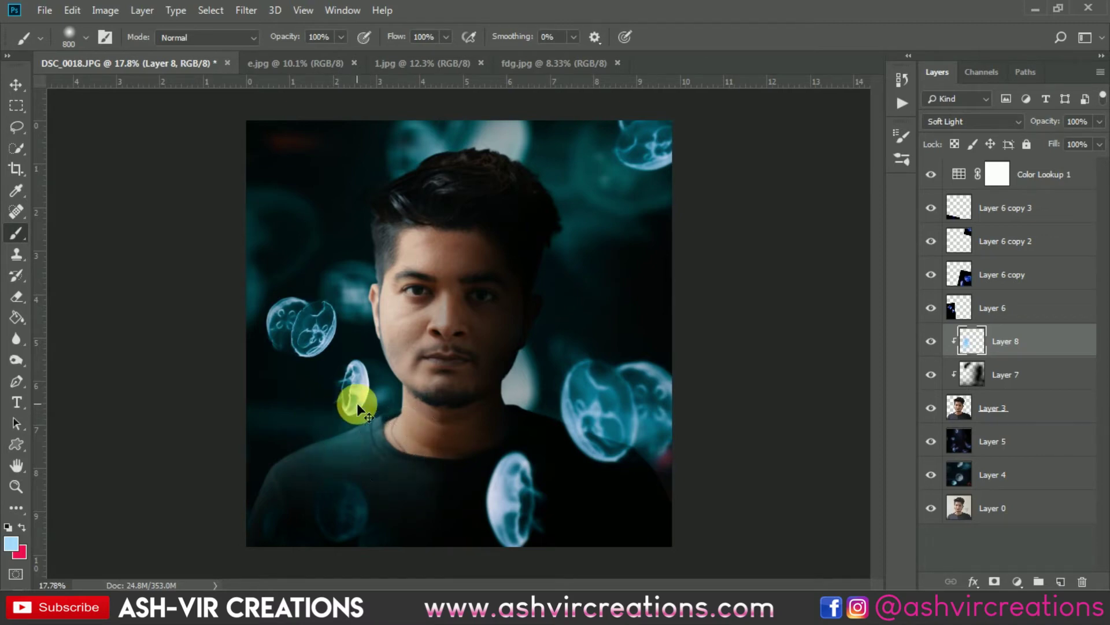
scroll(403, 450, up, 5)
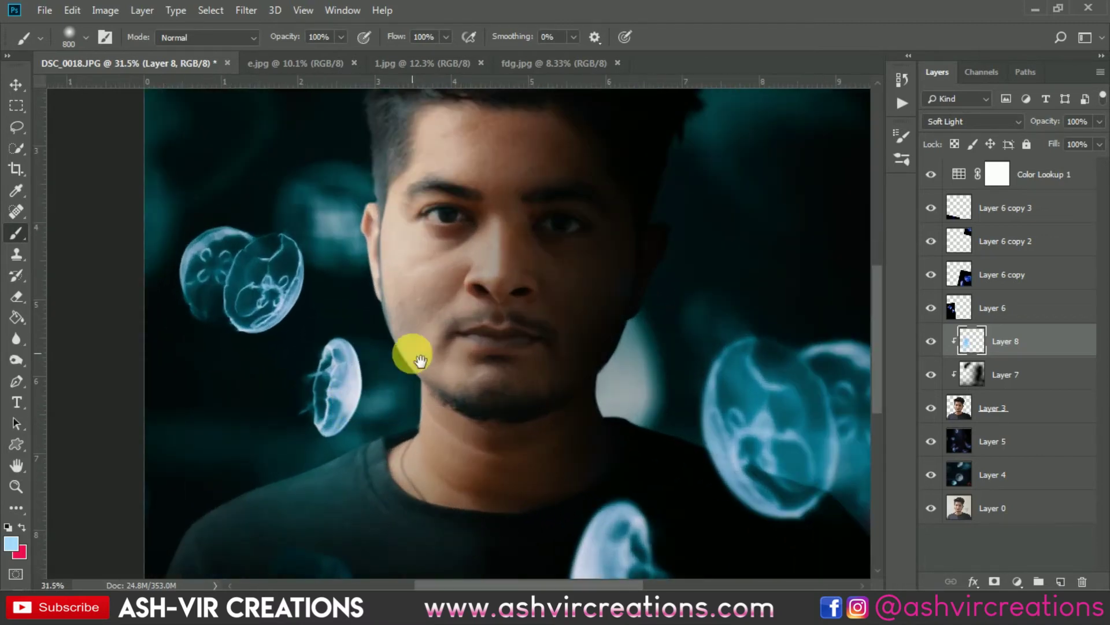
drag(451, 474, 460, 459)
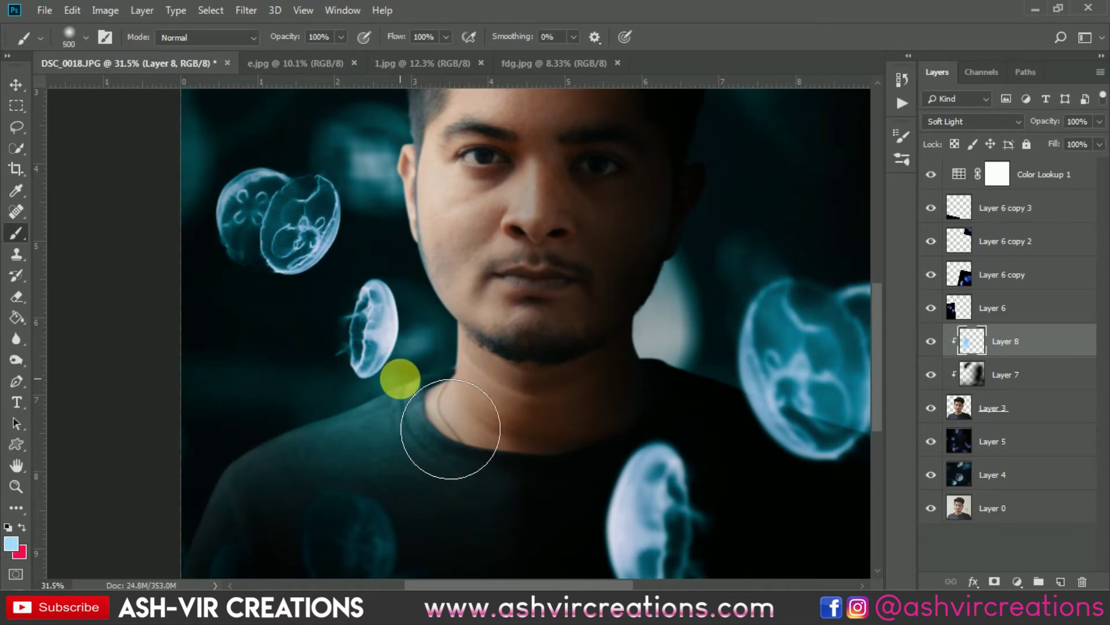
scroll(391, 383, down, 1)
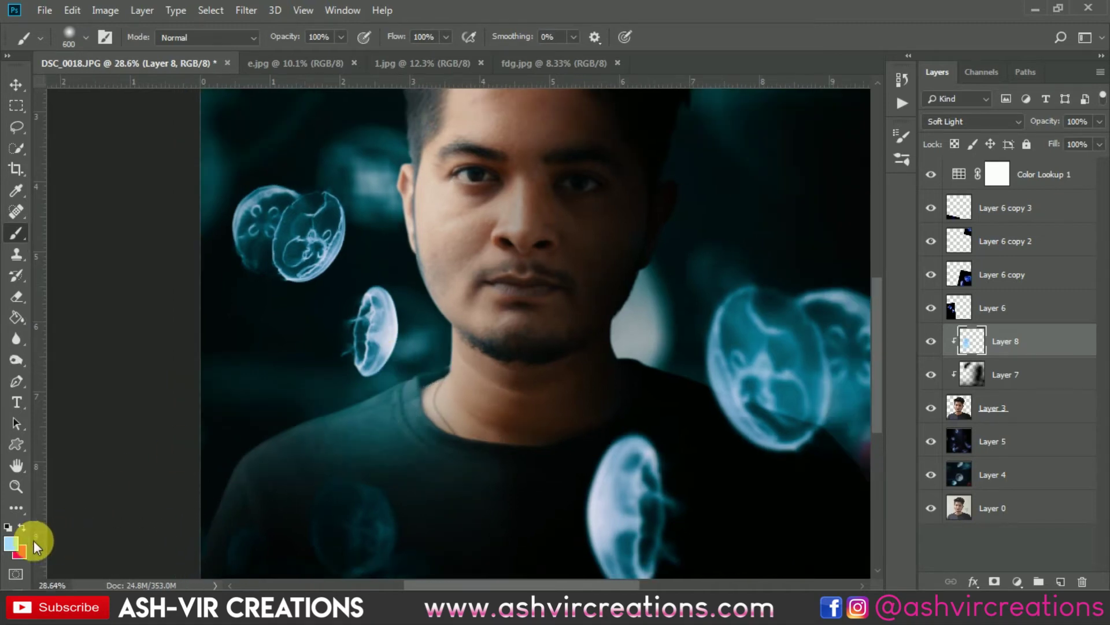
Set the foreground colour to near-white f1faff and brush a 600 px highlight on the shirt's left shoulder near the collar
click(11, 543)
mouse_move(677, 370)
mouse_down()
mouse_move(706, 317)
mouse_move(692, 304)
mouse_up()
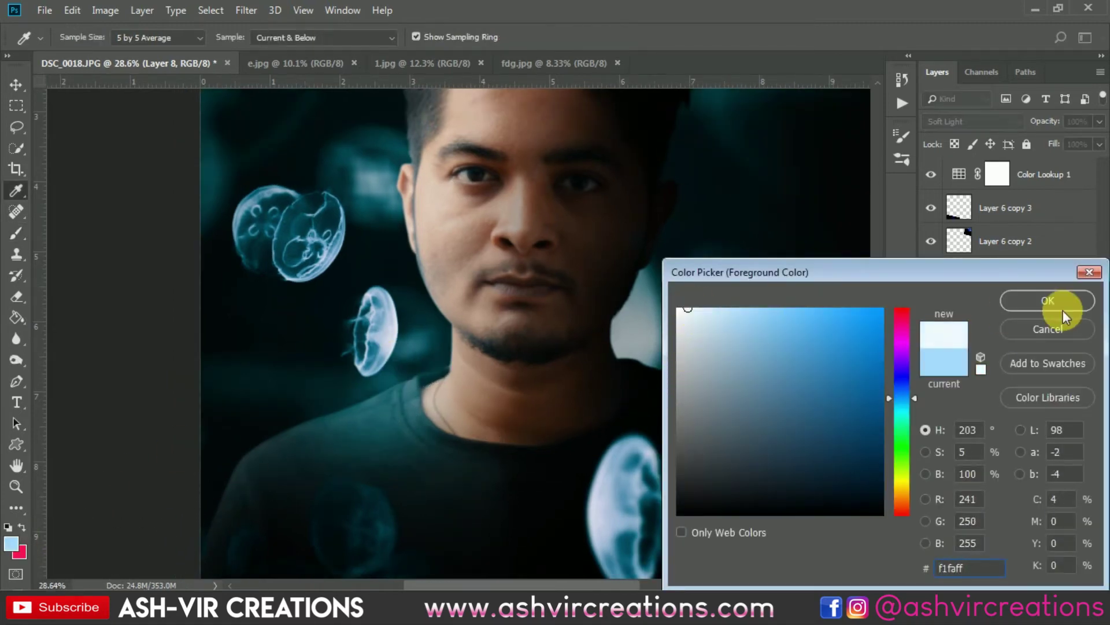
click(1063, 308)
key(b)
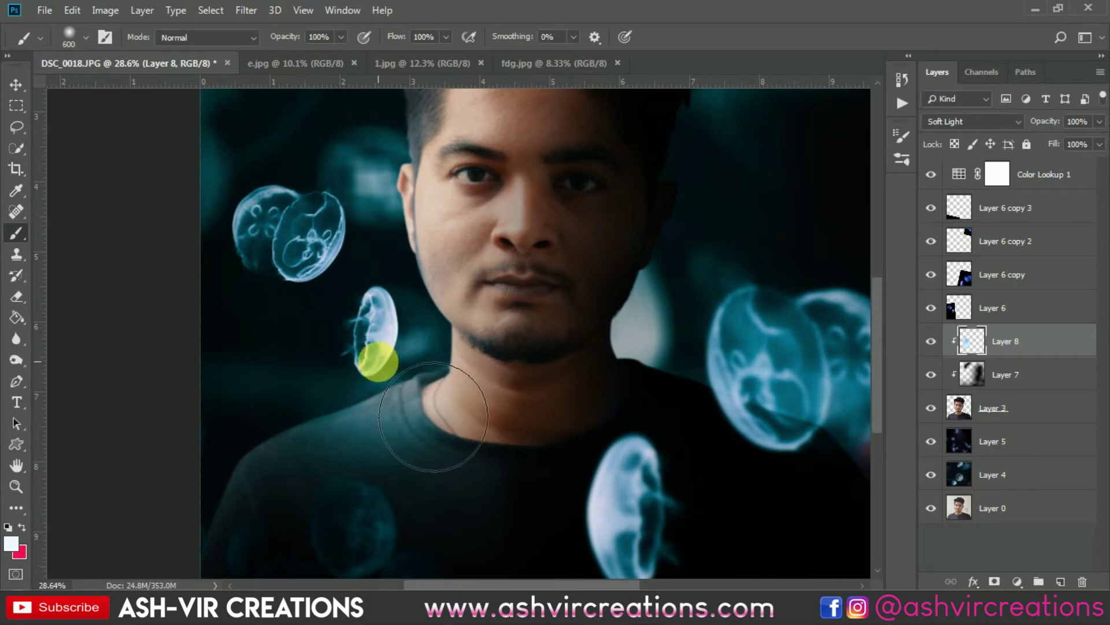
scroll(434, 416, down, 7)
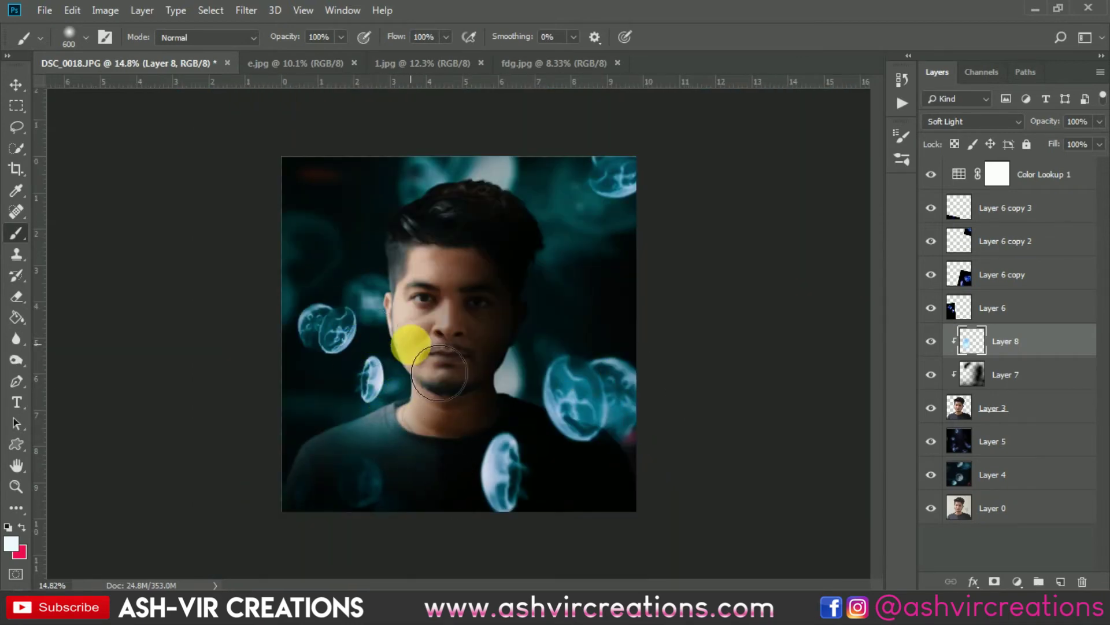
scroll(437, 401, up, 4)
scroll(448, 432, up, 1)
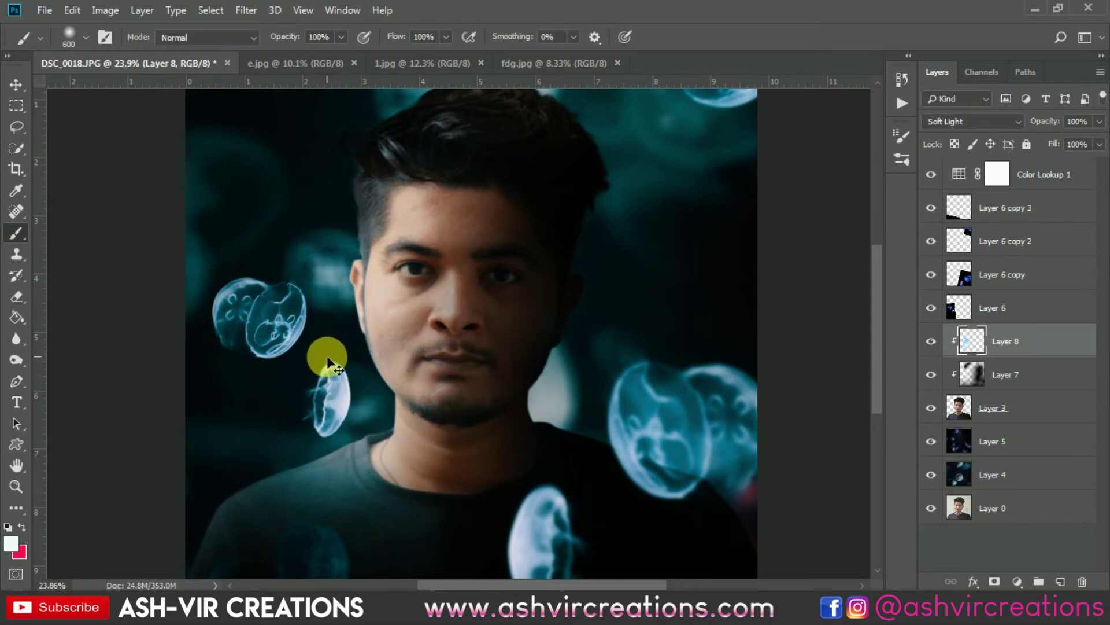
scroll(327, 357, down, 3)
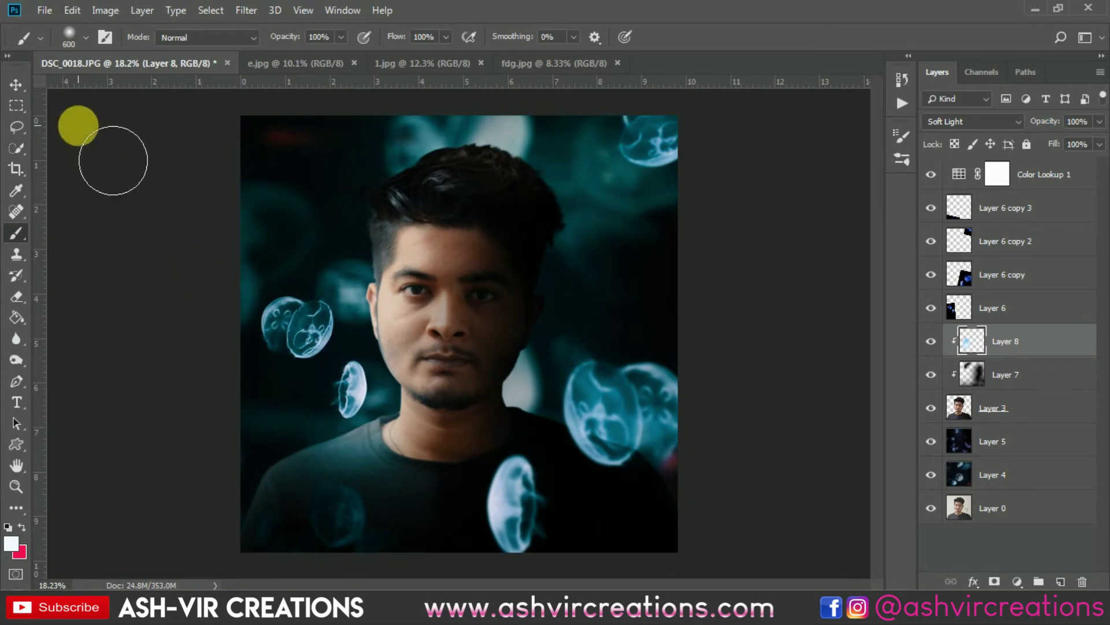
click(16, 86)
scroll(508, 268, up, 5)
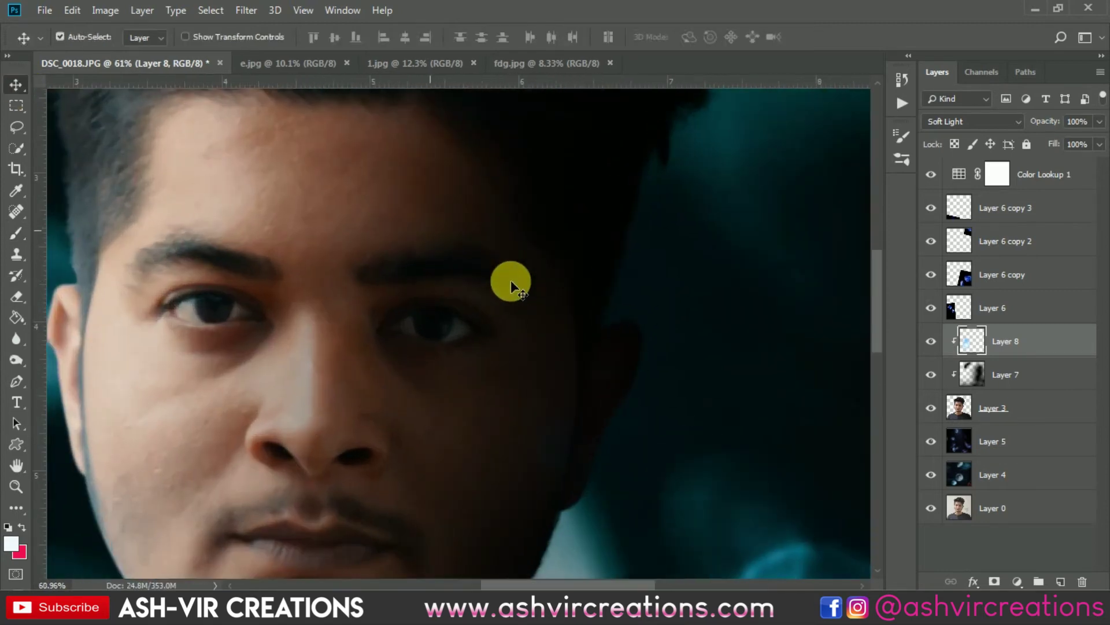
scroll(511, 279, down, 5)
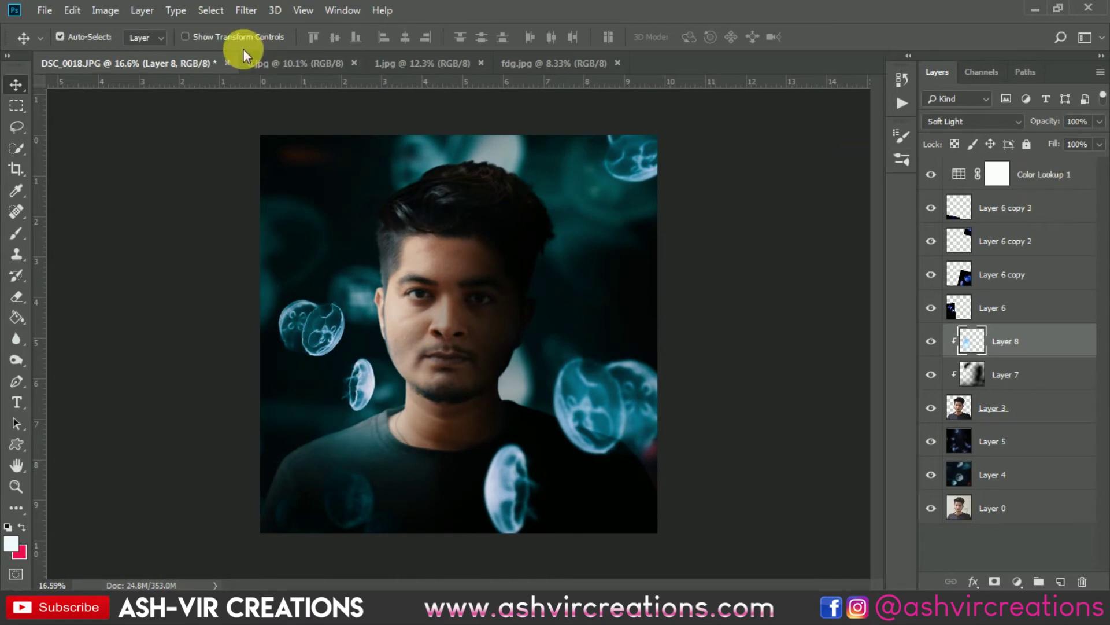
Open the maxresdefault particle image, copy it into the DSC_0018.JPG composite and place its layer directly below Layer 3
click(45, 10)
click(58, 44)
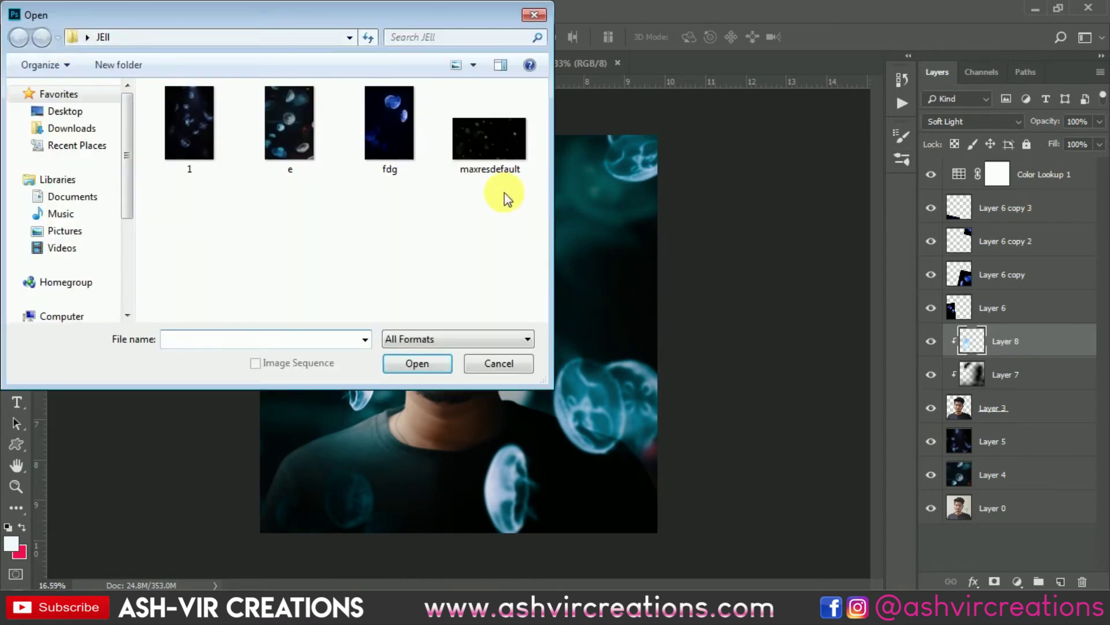
double_click(483, 120)
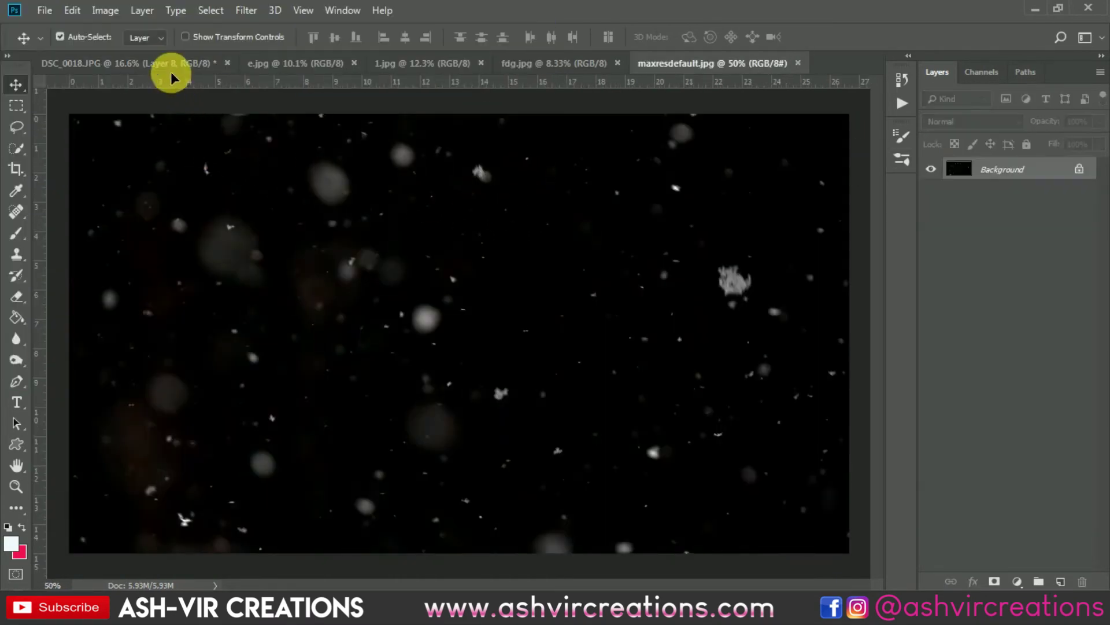
drag(171, 71, 456, 208)
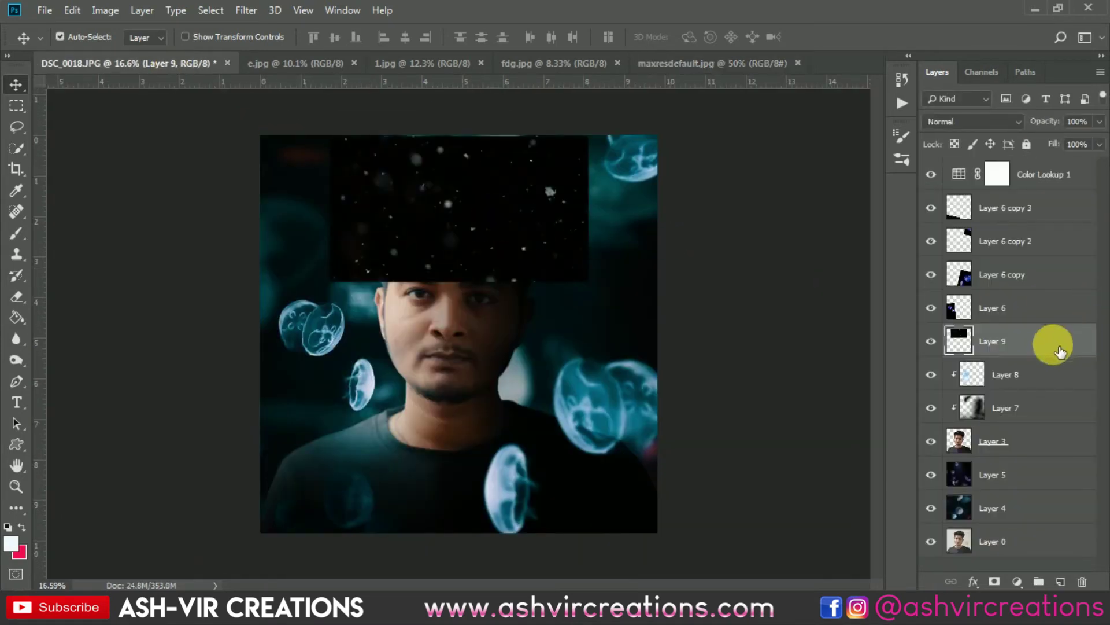
drag(1056, 375, 1049, 457)
Scale the particle image on Layer 9 to about 333% so it covers the canvas, and set its blend mode to Screen
key(ctrl+t)
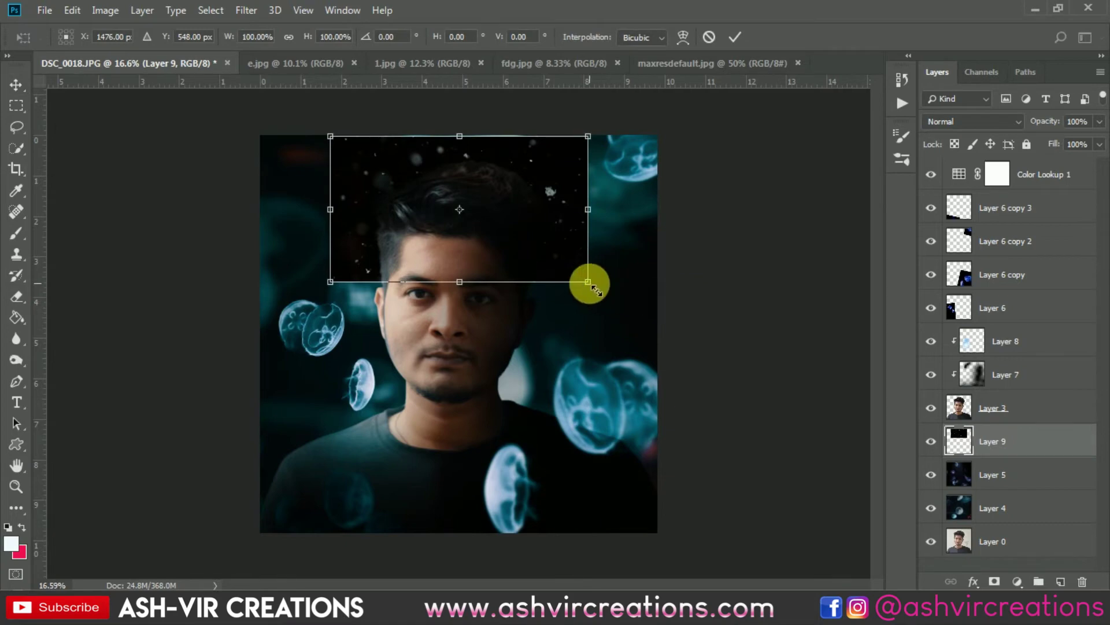
drag(588, 279, 659, 396)
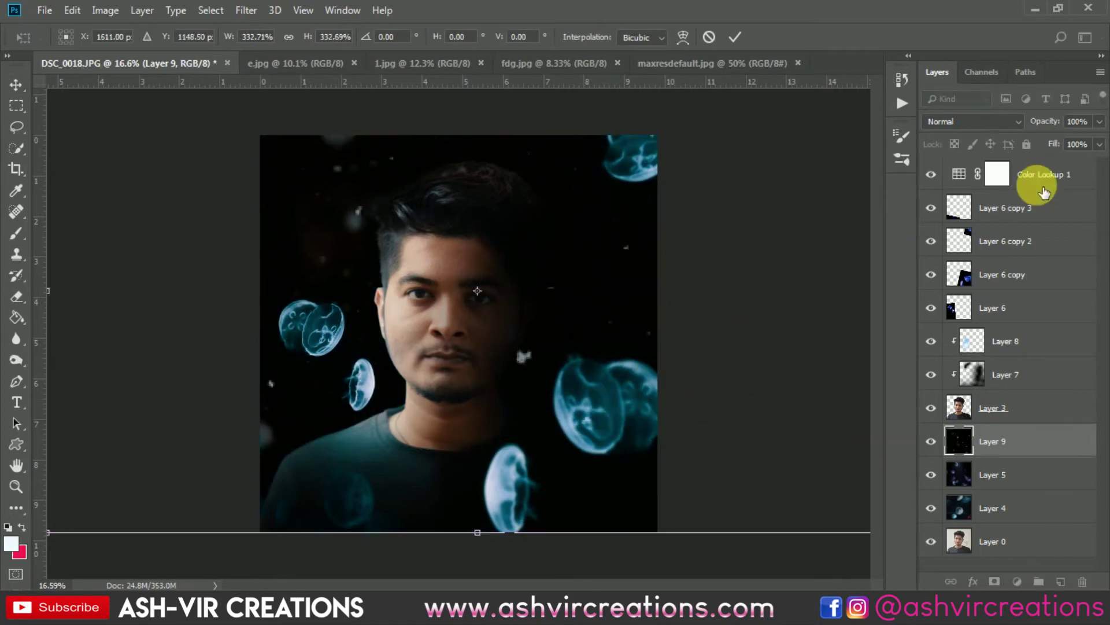
click(972, 122)
click(942, 259)
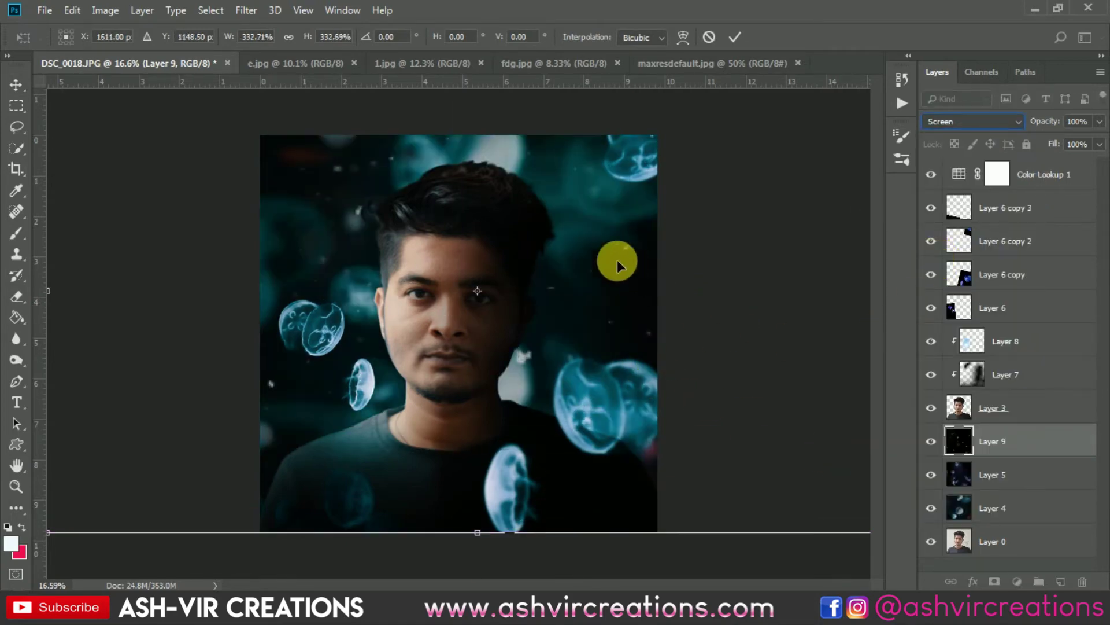
Reposition the enlarged particle layer so the specks scatter around the man's head and the jellyfish, and commit the transform
drag(616, 259, 768, 277)
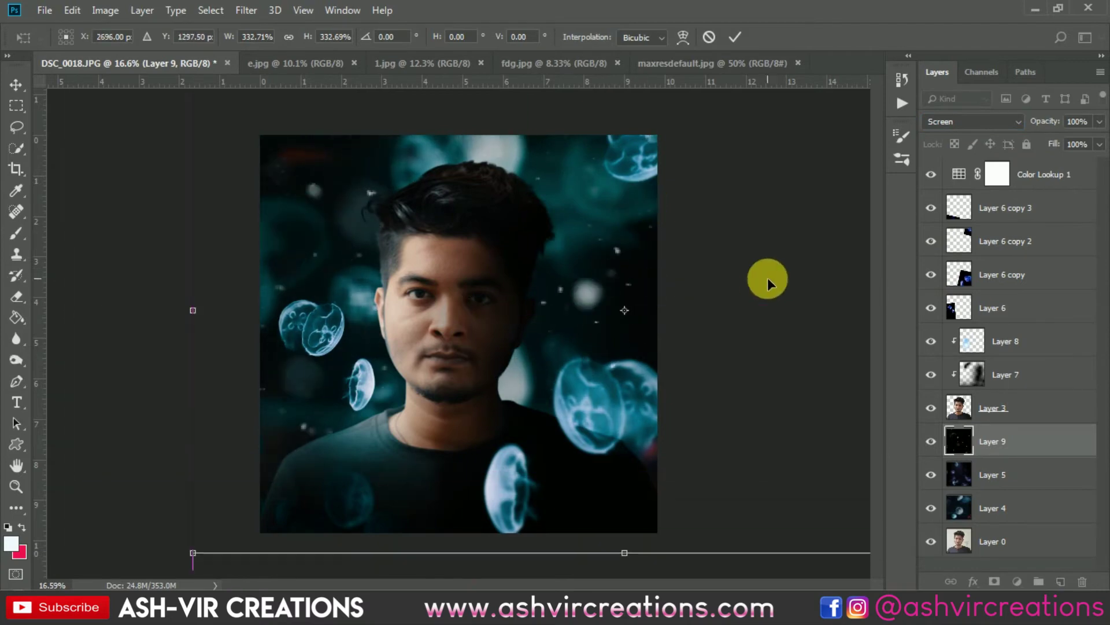
drag(613, 278, 312, 320)
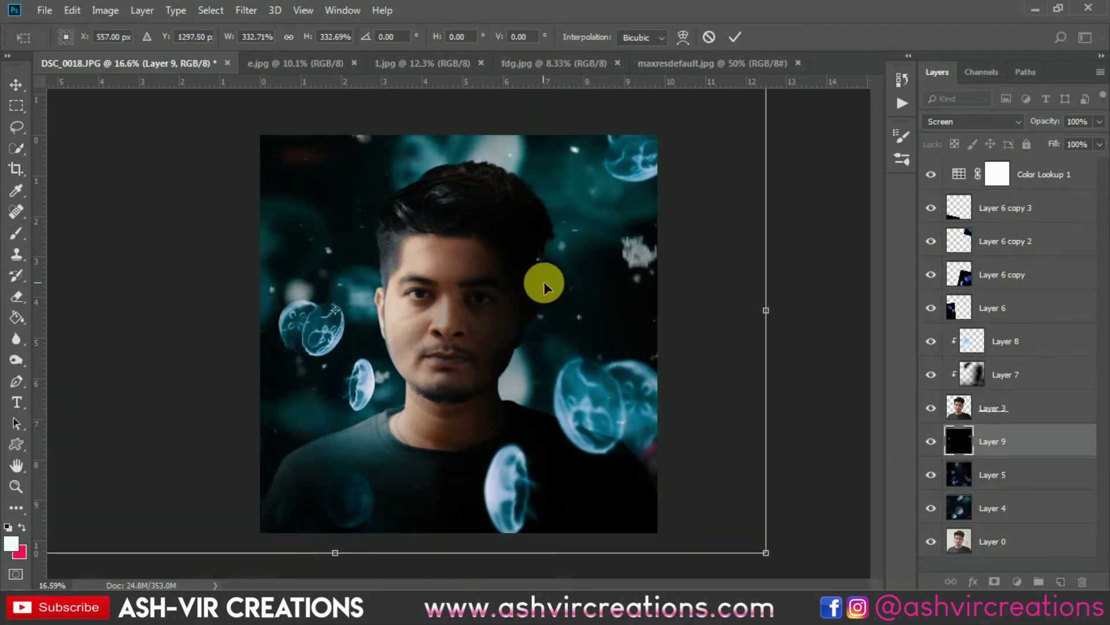
drag(544, 283, 615, 282)
double_click(601, 276)
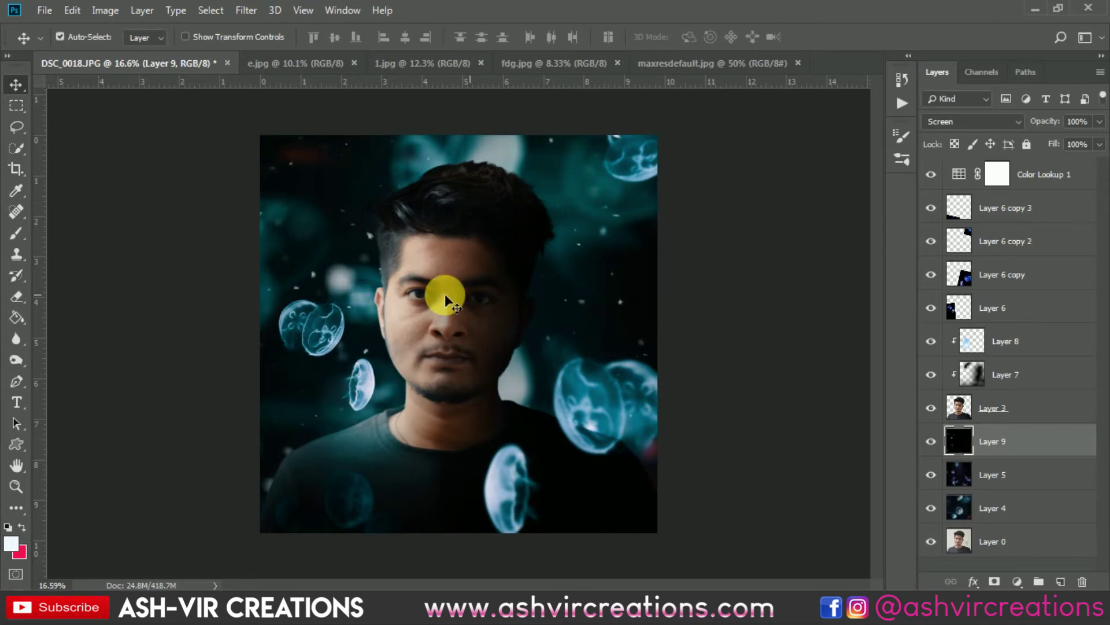
Erase the stray particles above the pair of jellyfish beside the ear on Layer 9, using a 150 px eraser at 100% opacity
scroll(347, 290, up, 5)
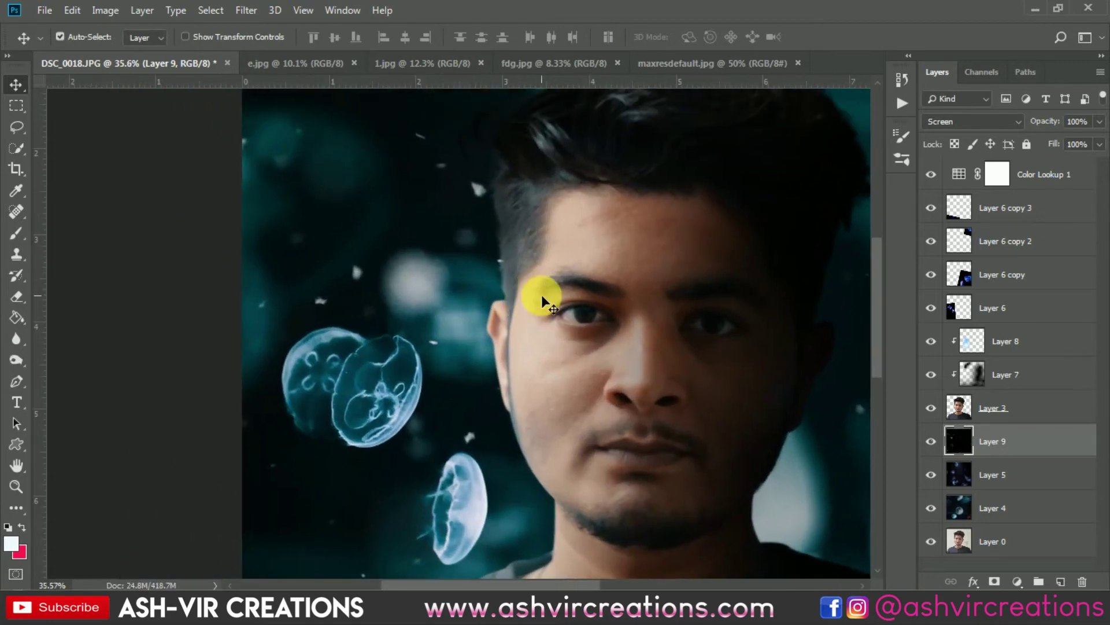
click(27, 303)
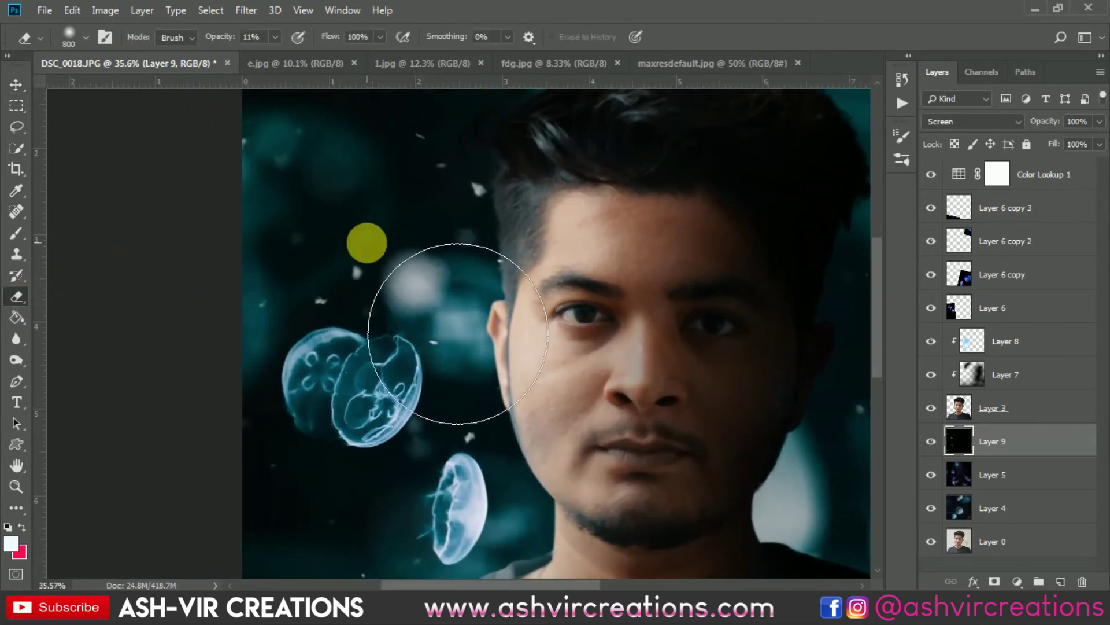
key(bracketleft)
key(bracketleft)
key(bracketleft)
key(bracketleft)
key(bracketleft)
key(bracketleft)
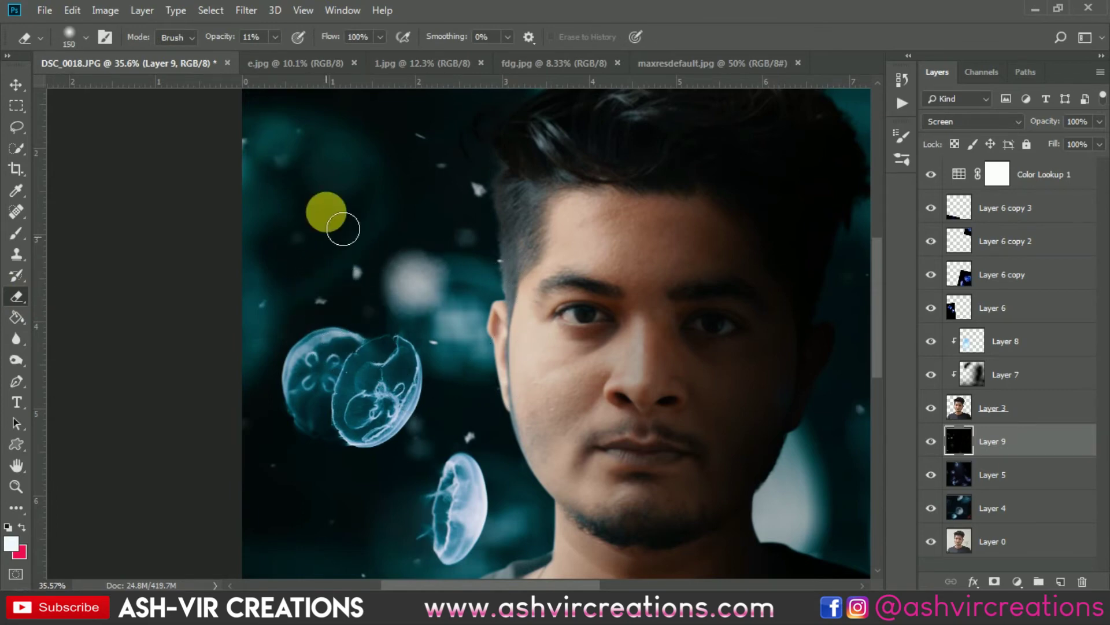
drag(222, 36, 550, 52)
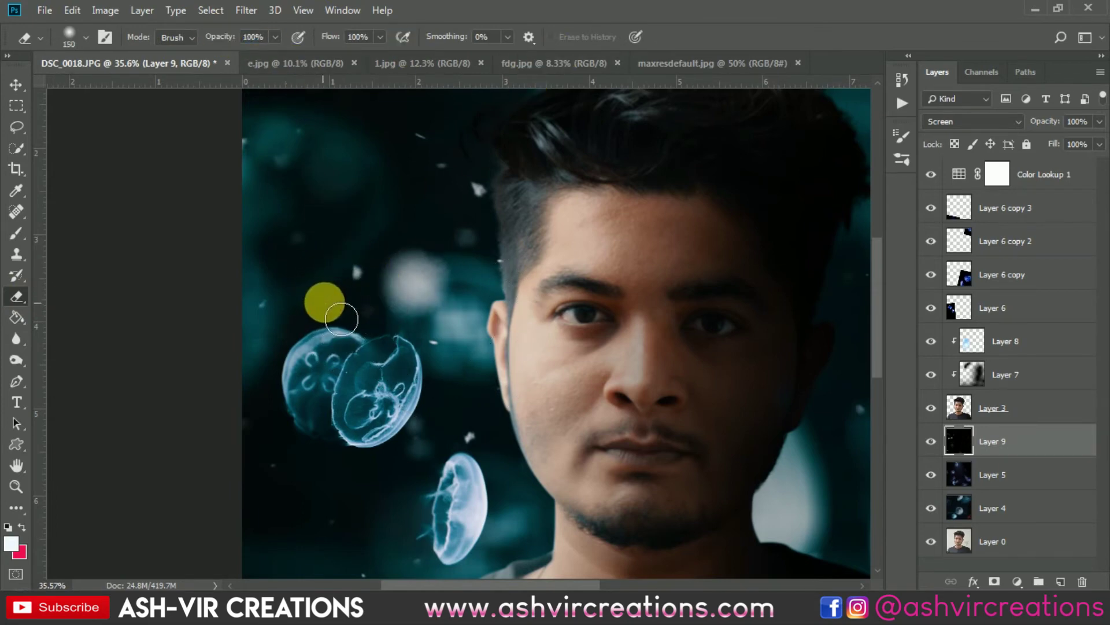
scroll(559, 213, down, 2)
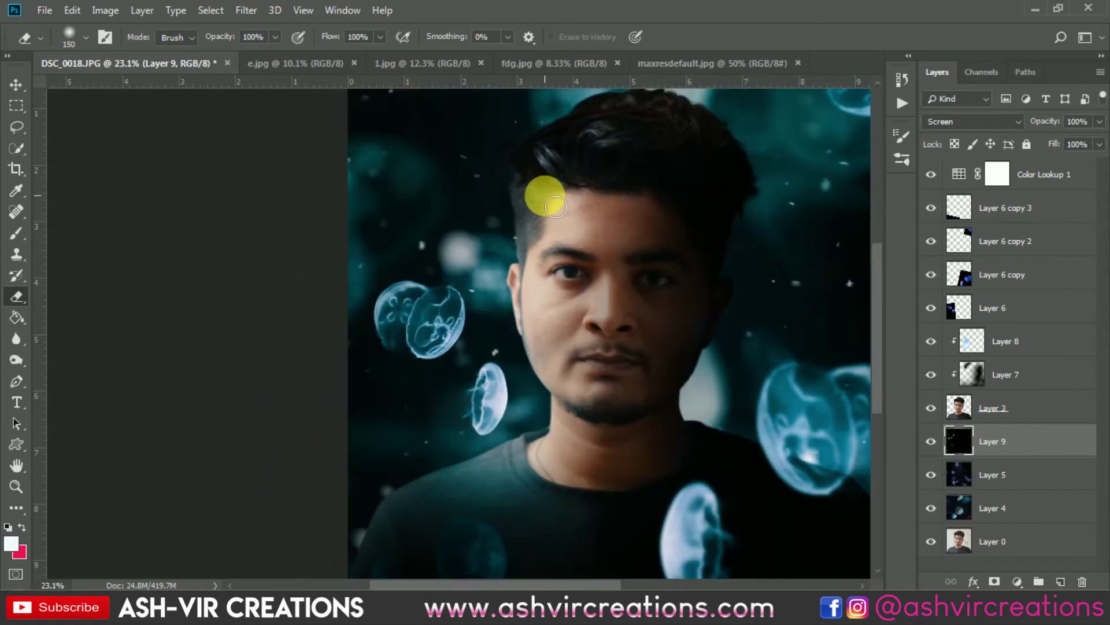
scroll(556, 207, down, 1)
Compare the portrait with Layer 7's shading hidden and shown
click(996, 340)
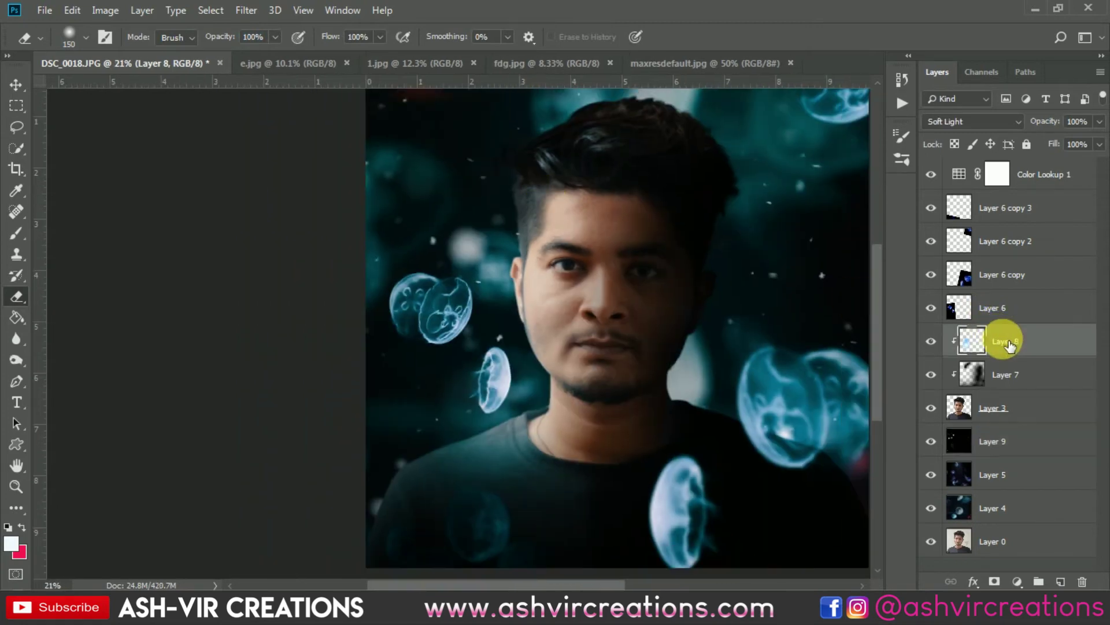
key(b)
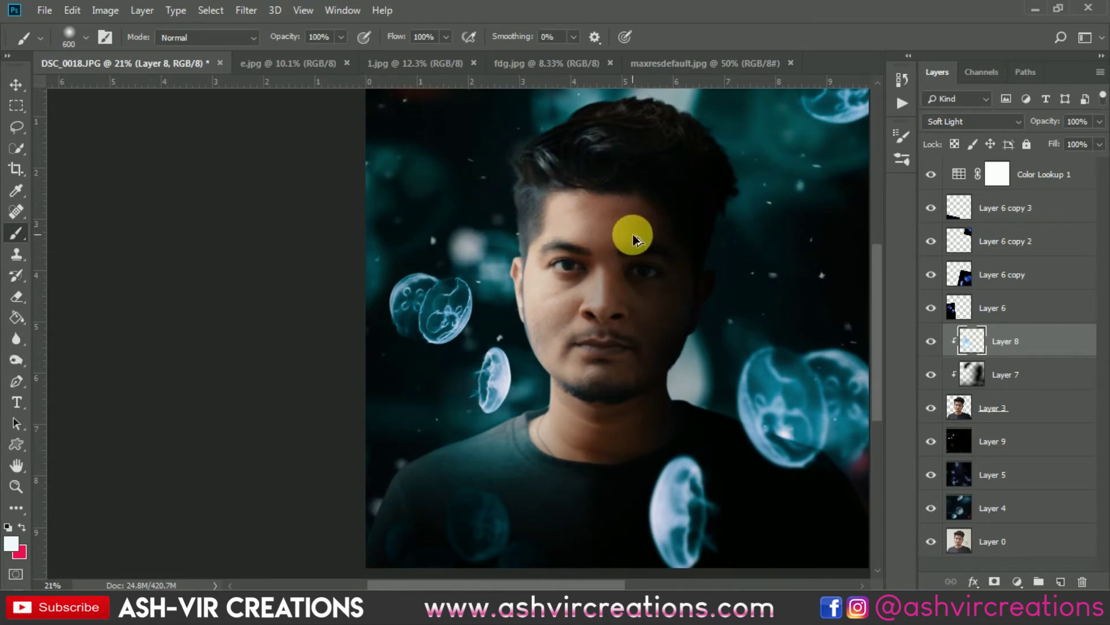
click(940, 374)
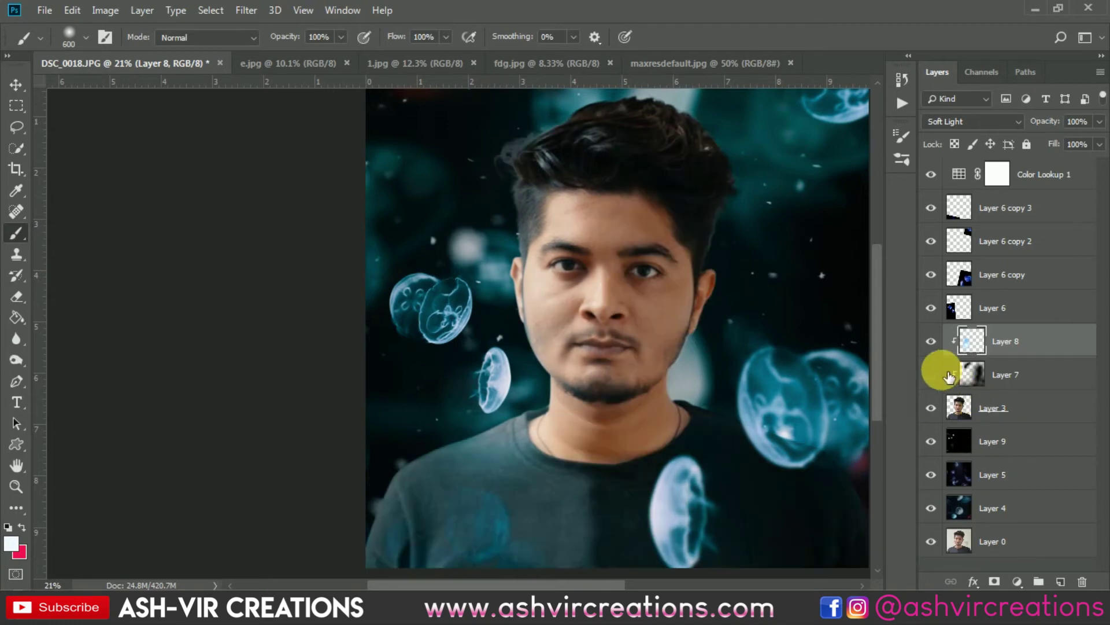
click(931, 374)
Erase some of Layer 7's shading along the man's hair with a soft round eraser enlarged to about 700 px
click(996, 373)
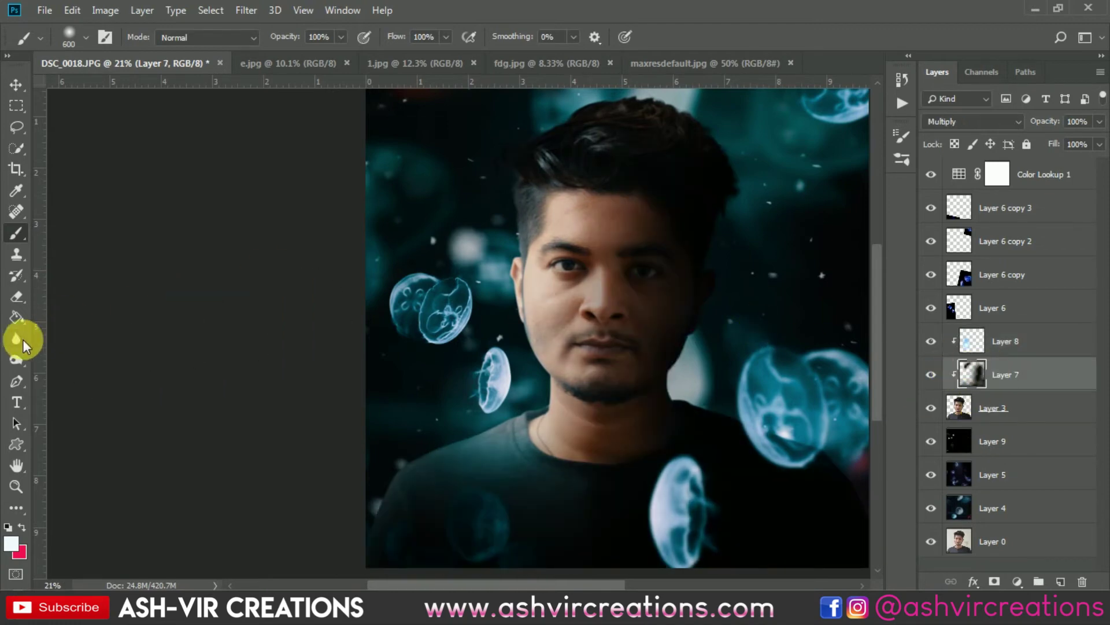
click(21, 302)
right_click(448, 166)
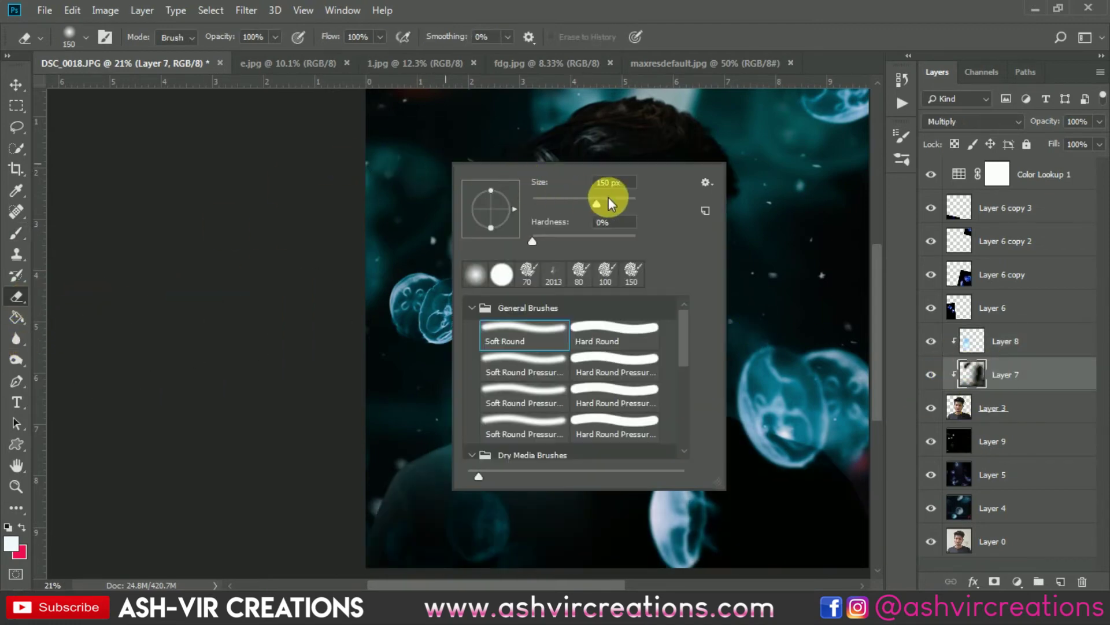
key(Return)
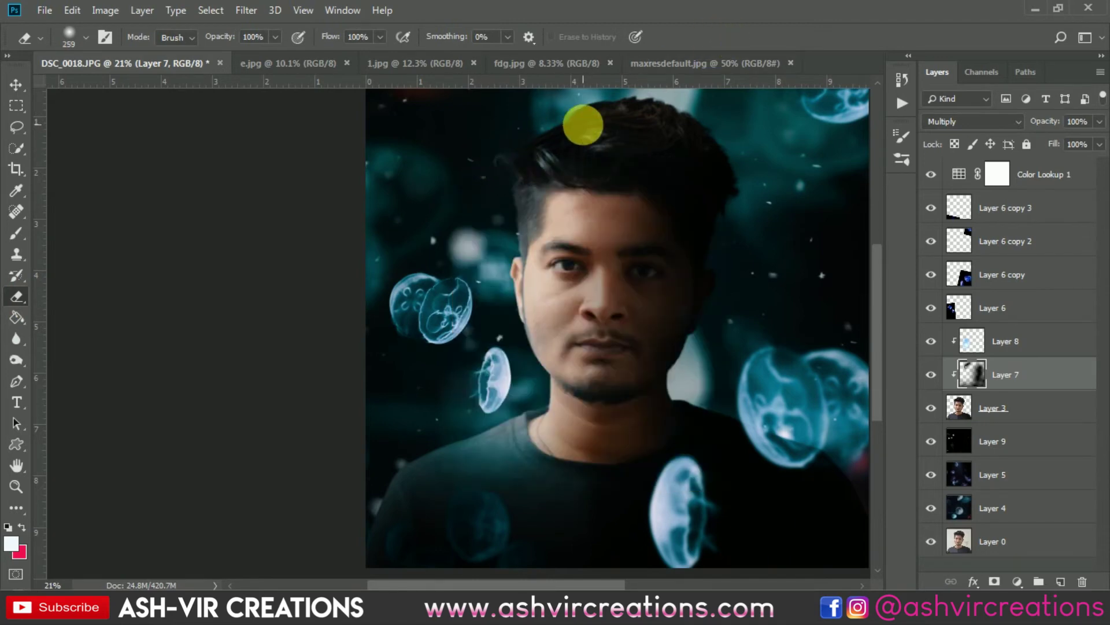
key(bracketright)
mouse_move(593, 147)
mouse_down()
mouse_move(503, 202)
mouse_move(471, 162)
mouse_move(422, 254)
mouse_up()
key(bracketleft)
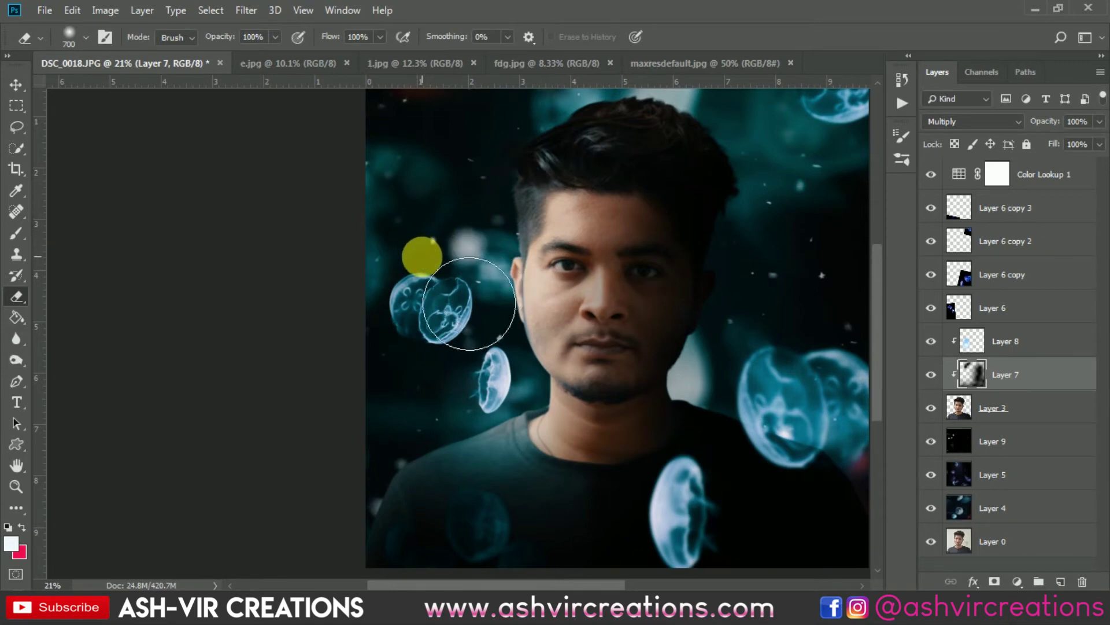
Compare the whole composite with the Layer 9 particles hidden and shown
key(v)
scroll(518, 254, down, 3)
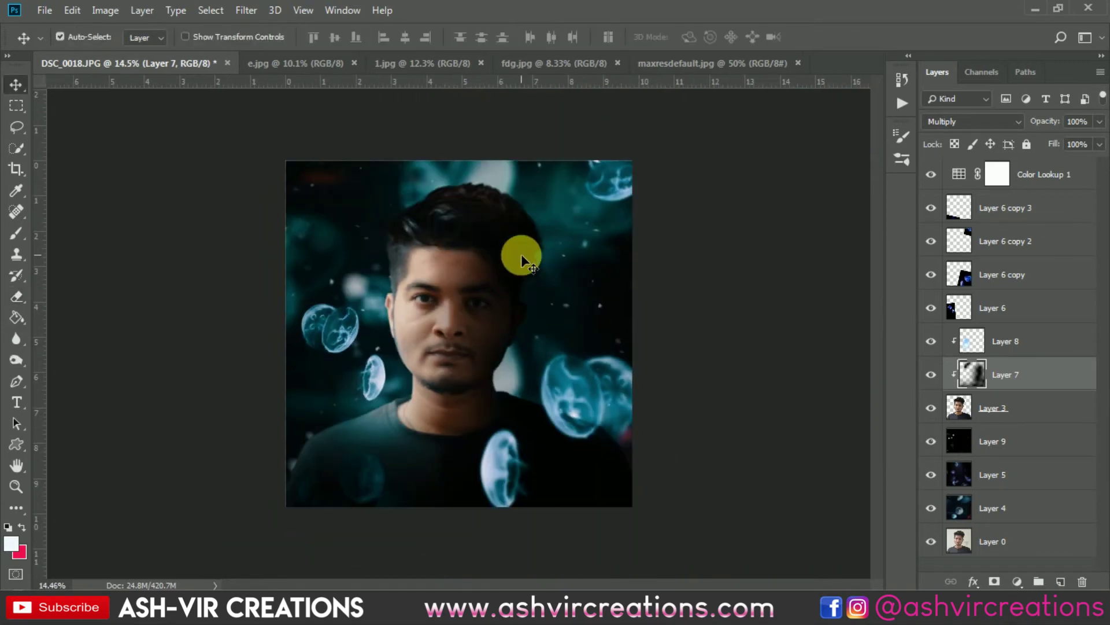
scroll(518, 254, up, 3)
click(932, 441)
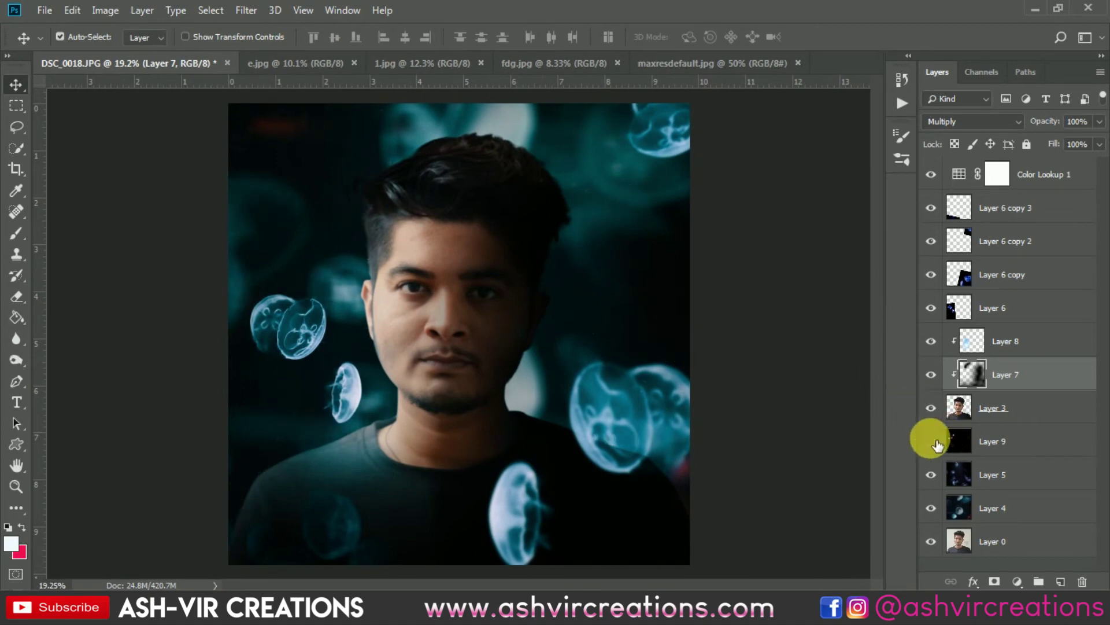
click(932, 442)
click(932, 442)
click(932, 442)
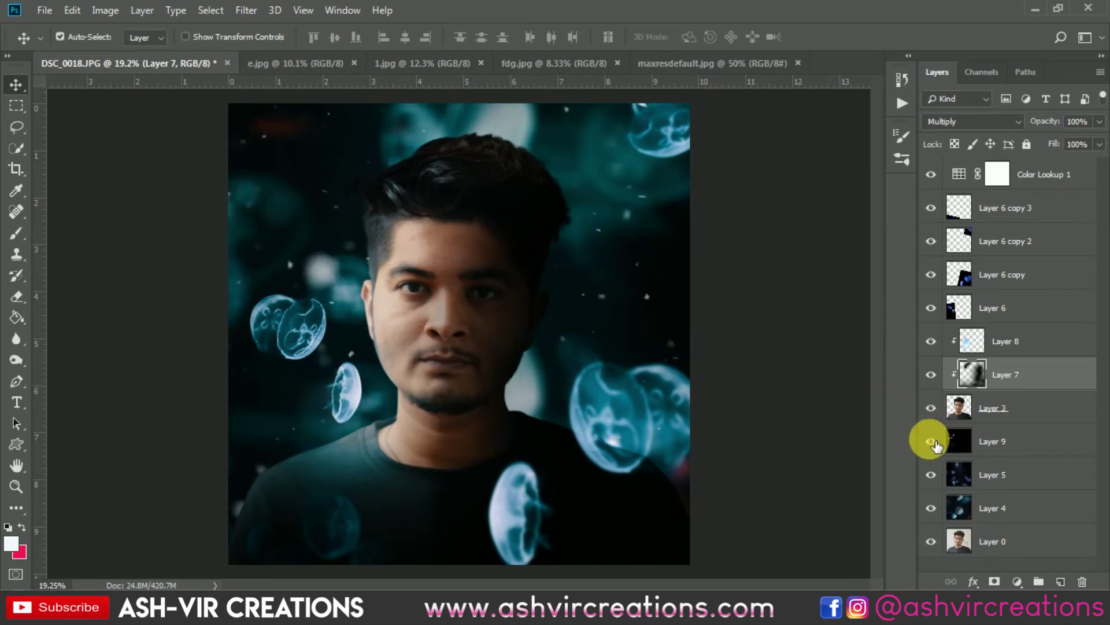
click(933, 442)
click(932, 442)
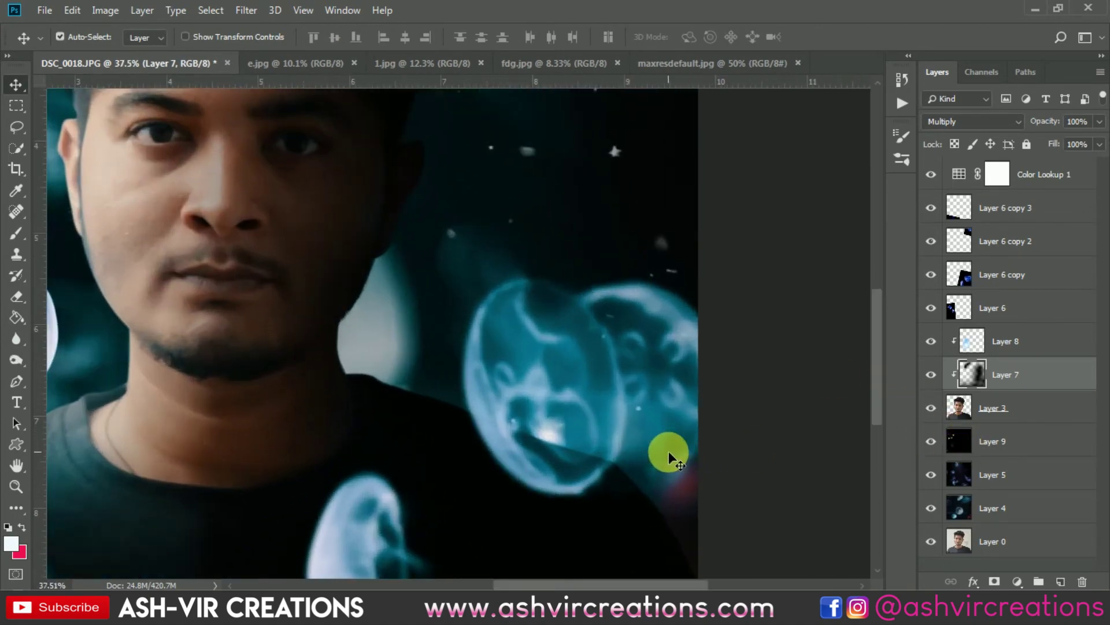
Erase the bright particle overlapping the large jellyfish at the shoulder on Layer 9 with a 150 px eraser
scroll(671, 454, up, 3)
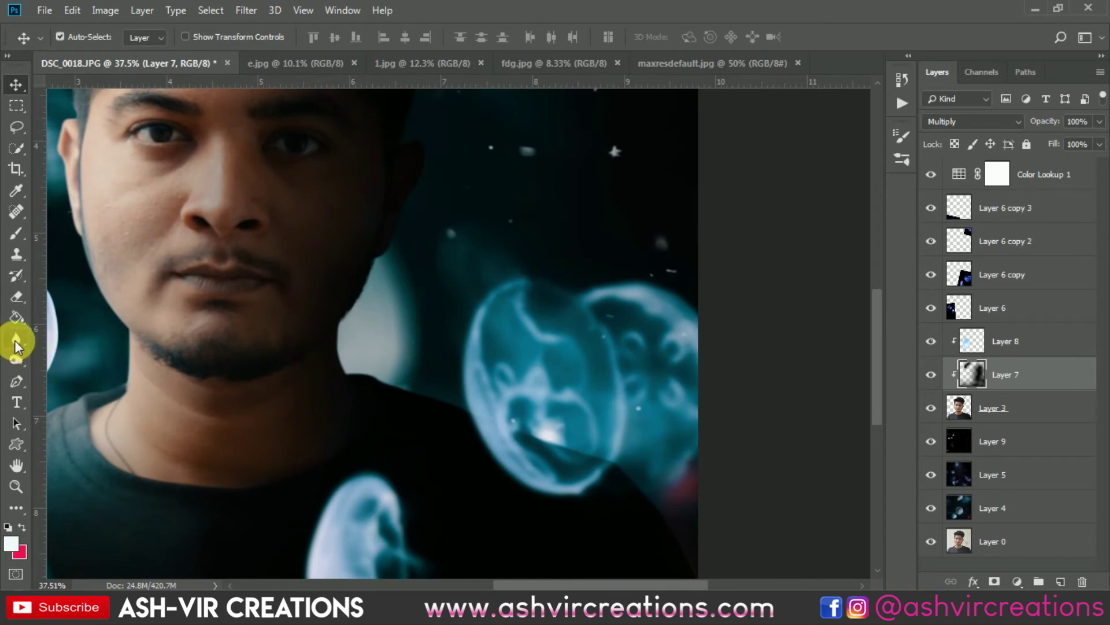
click(17, 296)
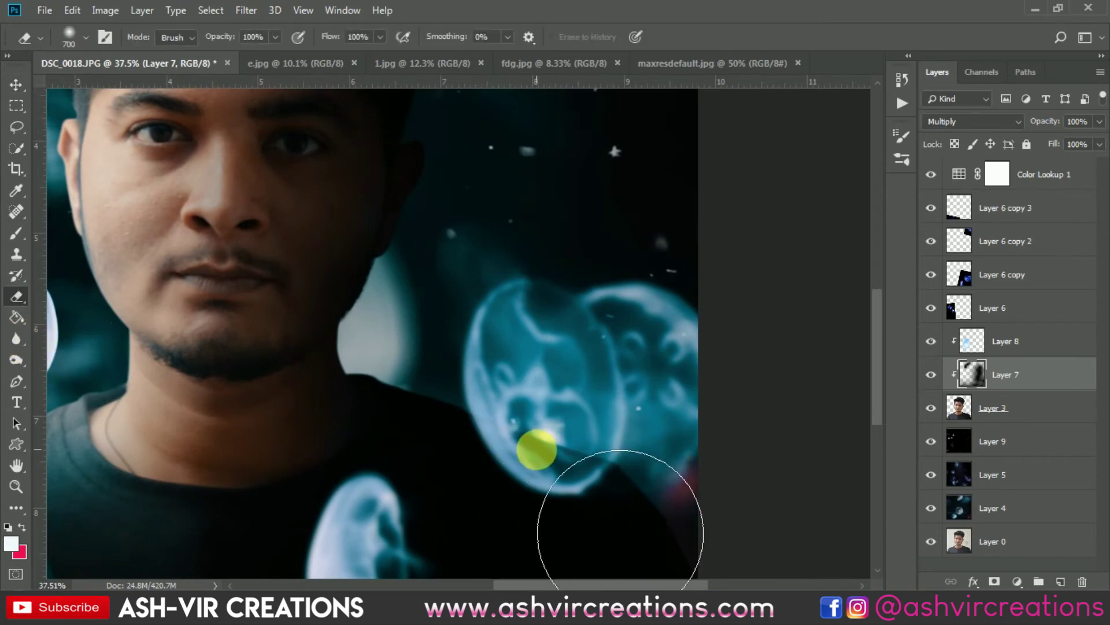
scroll(537, 449, up, 3)
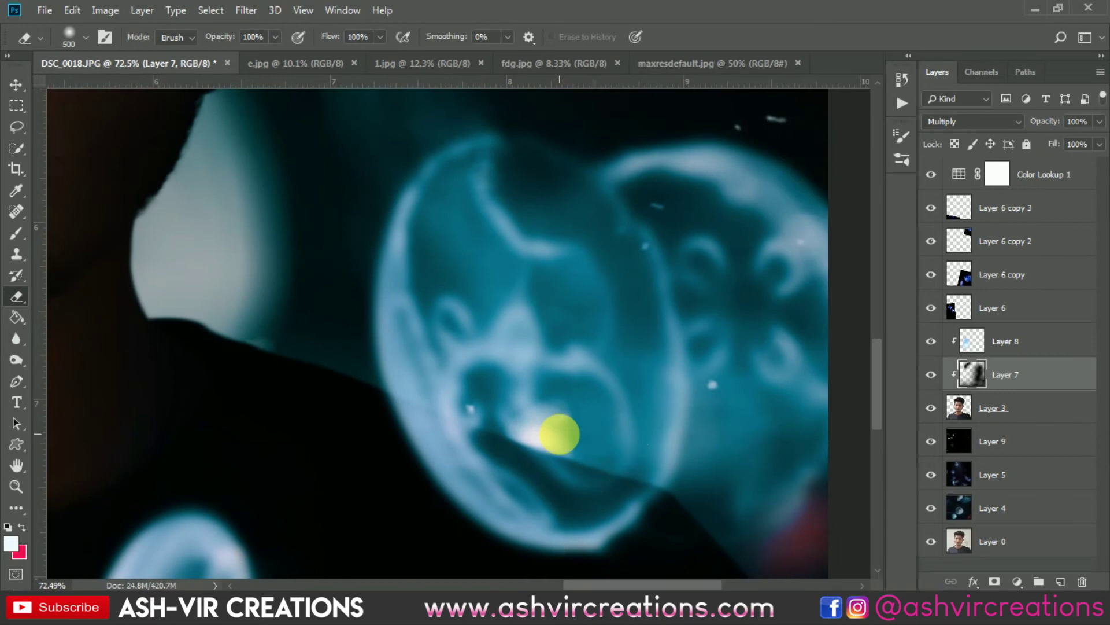
key(bracketleft)
key(bracketleft)
key(bracketleft)
key(bracketleft)
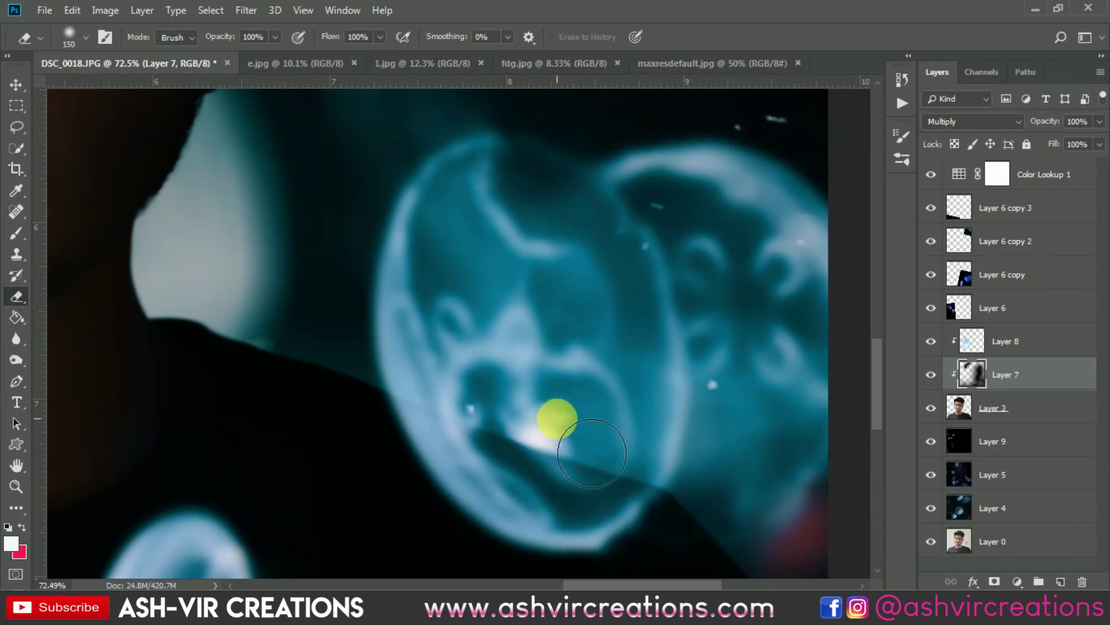
click(993, 441)
mouse_move(531, 488)
mouse_down()
mouse_move(579, 489)
mouse_move(567, 489)
mouse_move(568, 456)
mouse_move(585, 493)
mouse_move(572, 432)
mouse_move(579, 462)
mouse_move(620, 505)
mouse_move(583, 471)
mouse_move(588, 444)
mouse_move(552, 480)
mouse_move(550, 504)
mouse_move(561, 409)
mouse_up()
scroll(539, 467, down, 3)
click(385, 401)
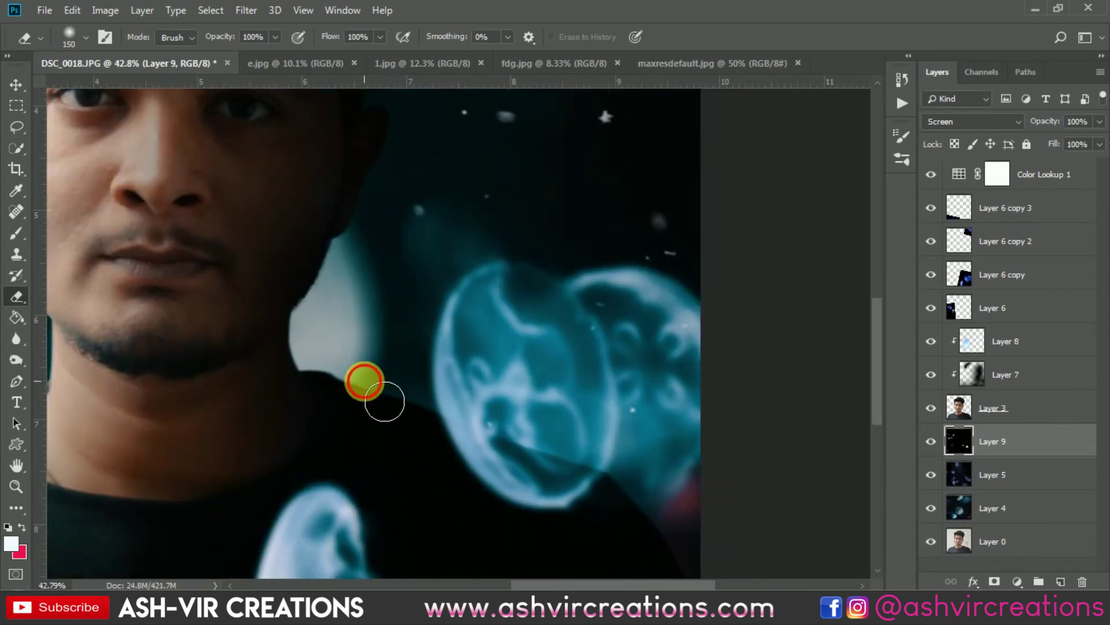
Erase the blurred particle beside the man's ear and the specks by his lower sleeve on Layer 9 with a 300 px eraser
scroll(382, 399, down, 3)
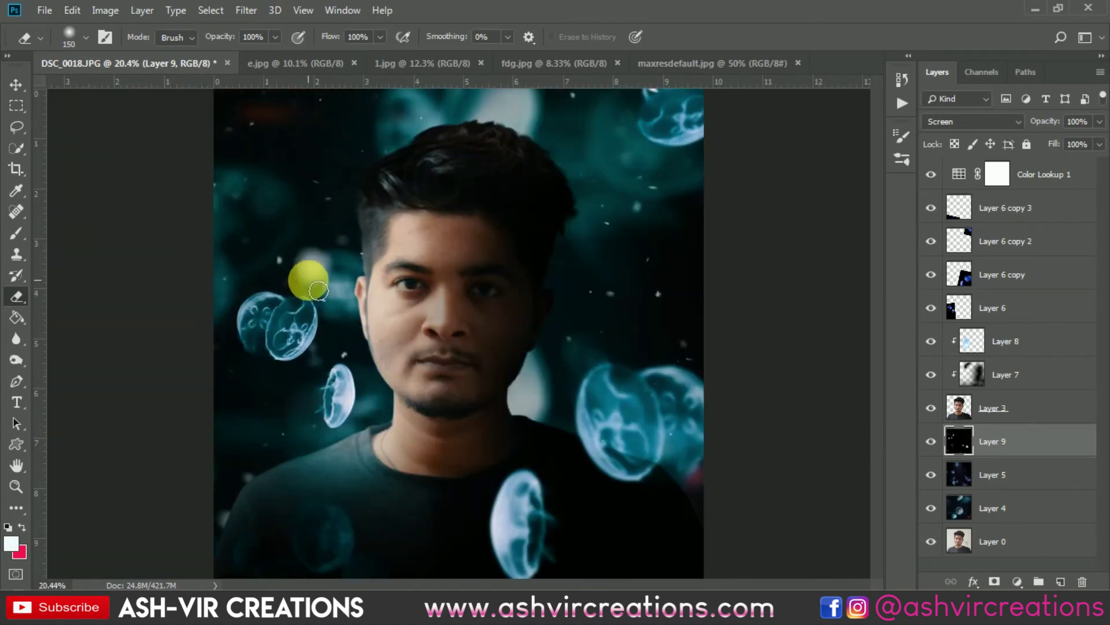
scroll(314, 281, up, 3)
key(bracketright)
key(bracketright)
key(bracketright)
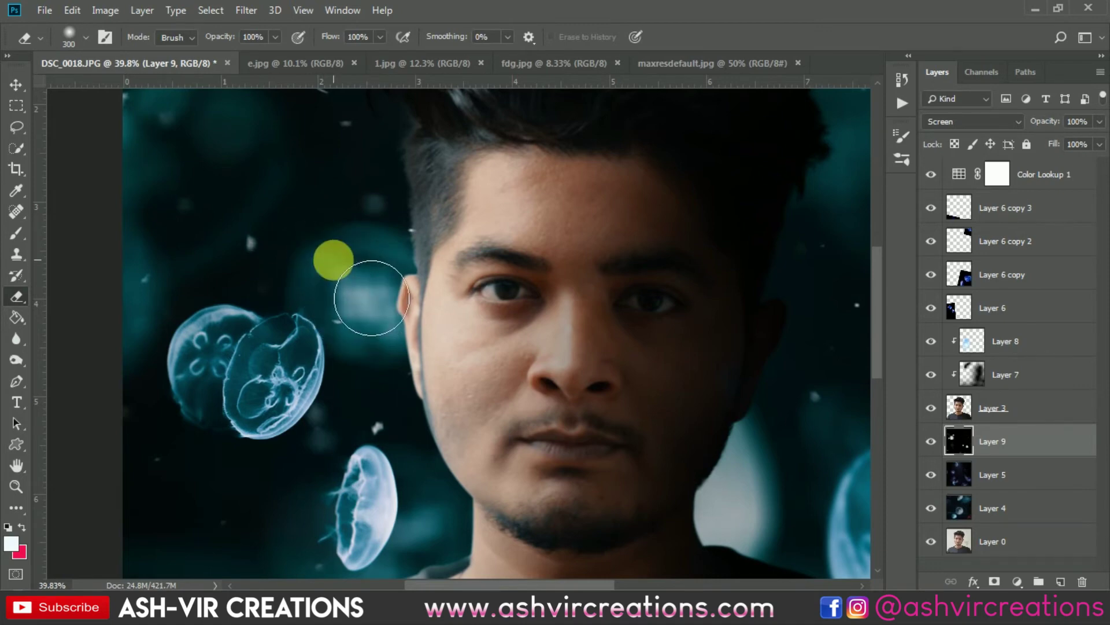
scroll(353, 283, down, 5)
scroll(347, 273, up, 1)
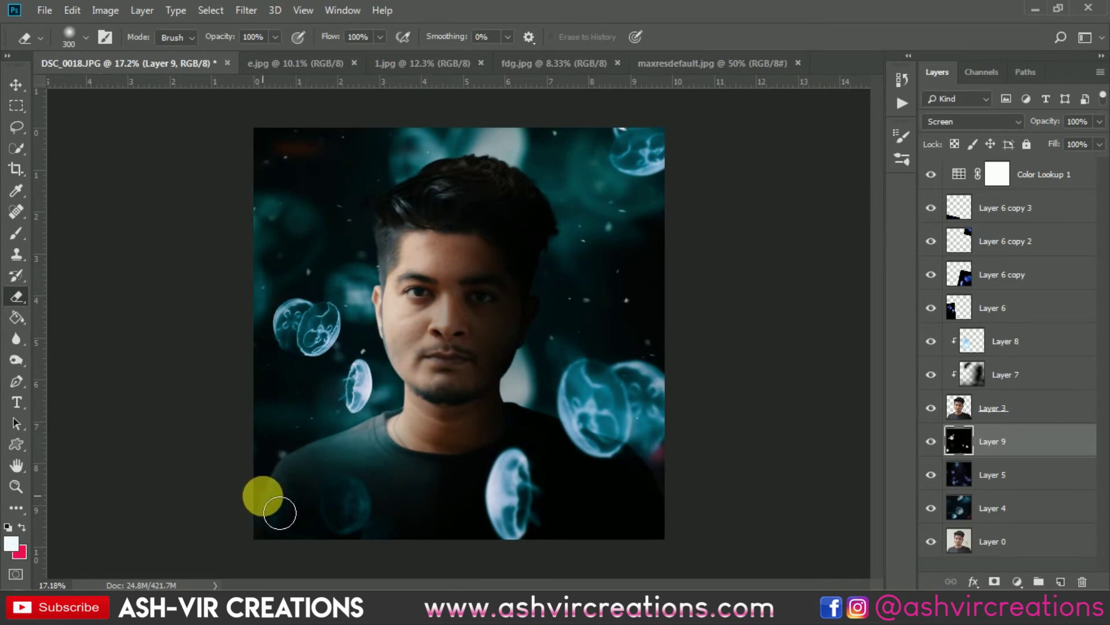
drag(279, 513, 352, 531)
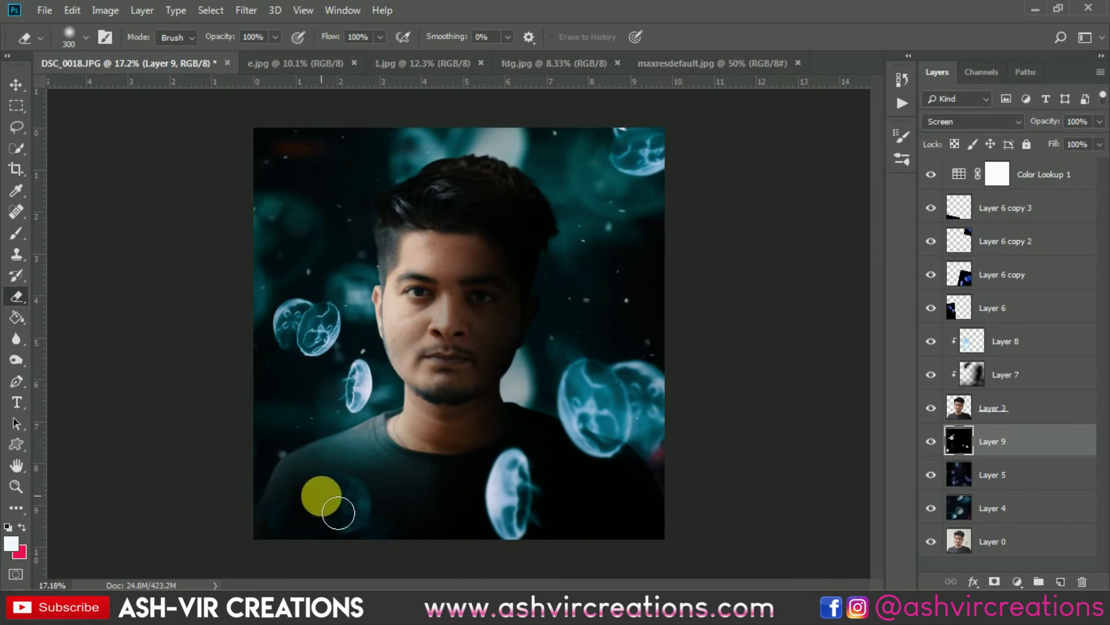
key(v)
scroll(401, 408, down, 1)
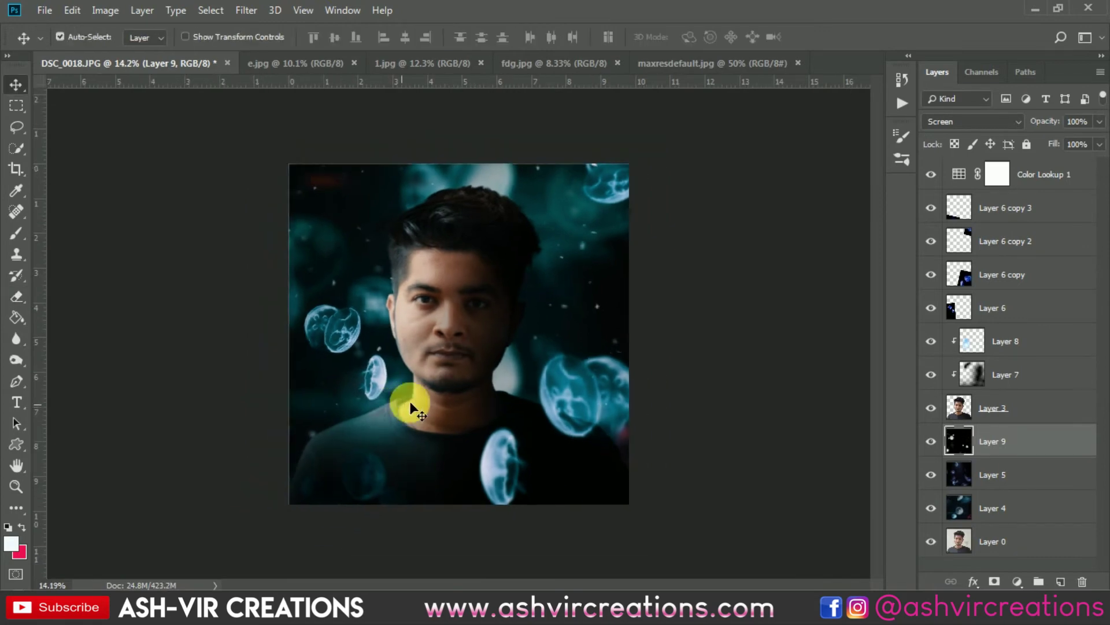
Create a new layer group above the Color Lookup 1 adjustment layer
click(1046, 192)
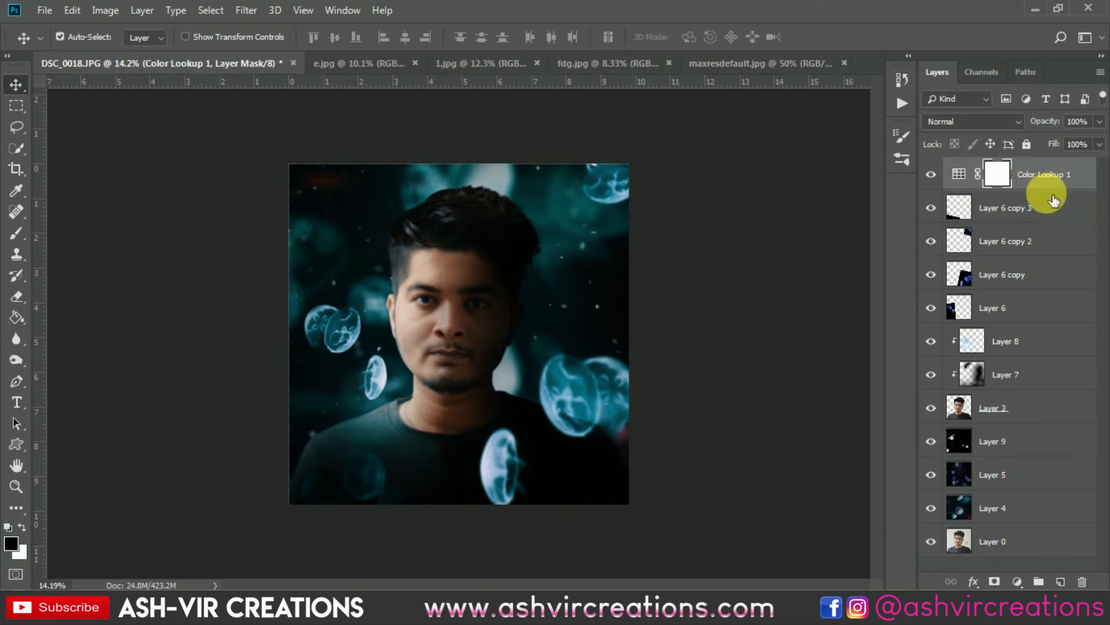
scroll(495, 255, up, 2)
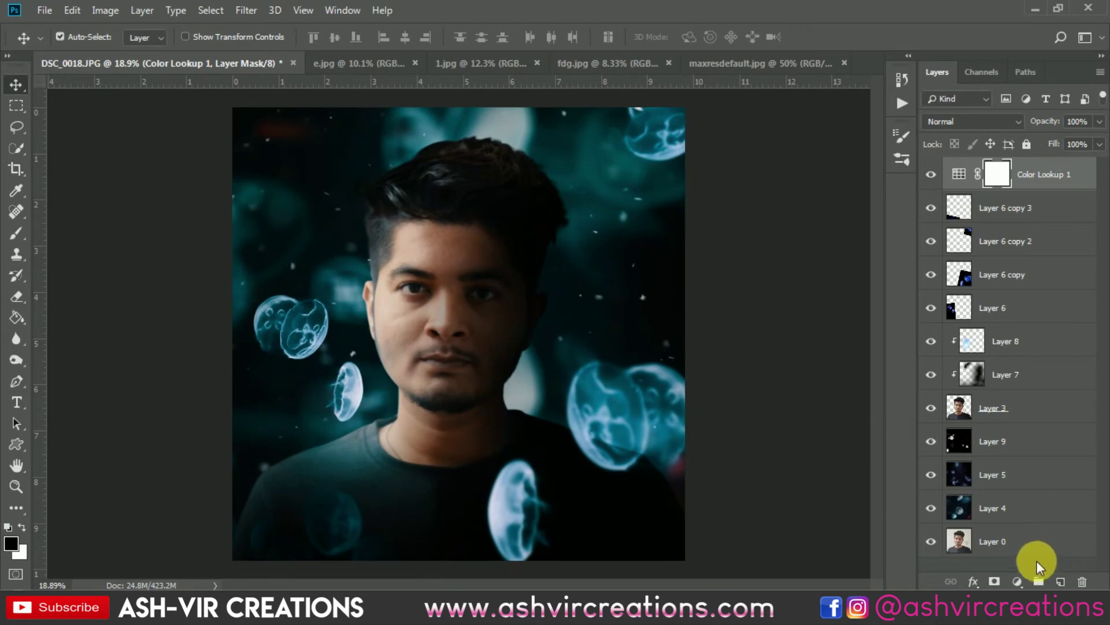
click(1039, 580)
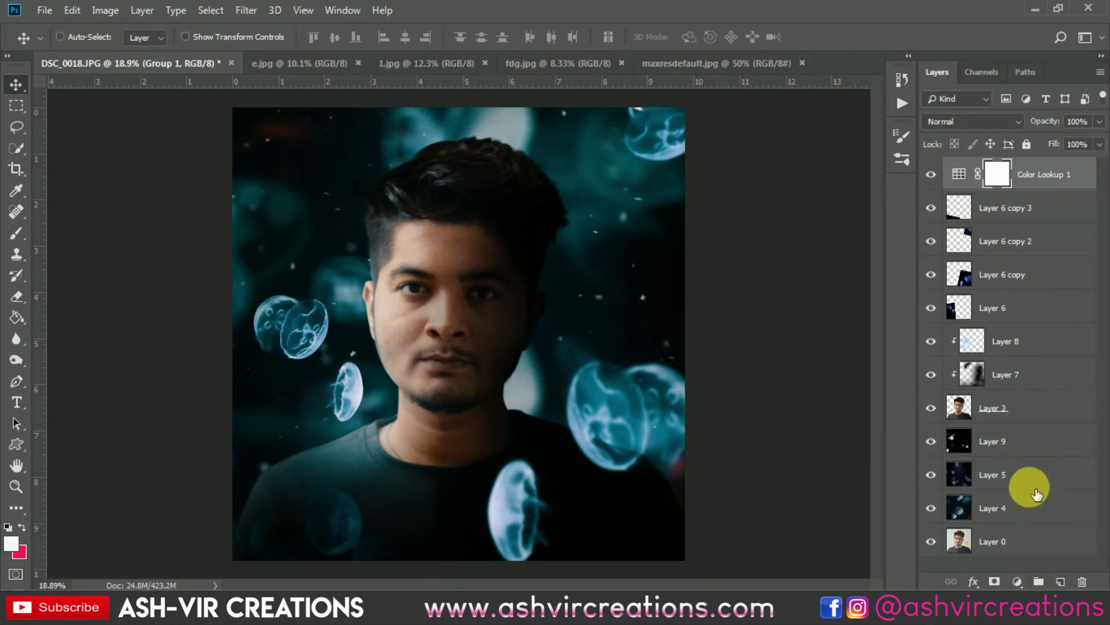
Undo the new group and add a Hue/Saturation adjustment above Color Lookup 1 with the Cyans hue set to +11
key(ctrl+z)
click(1023, 581)
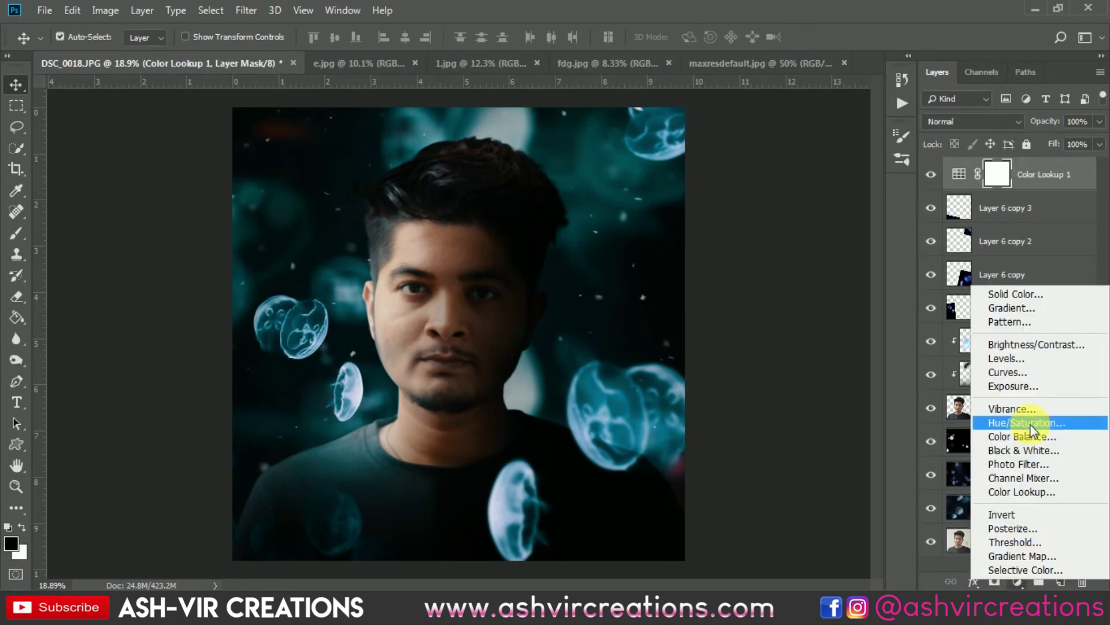
click(1031, 425)
click(721, 207)
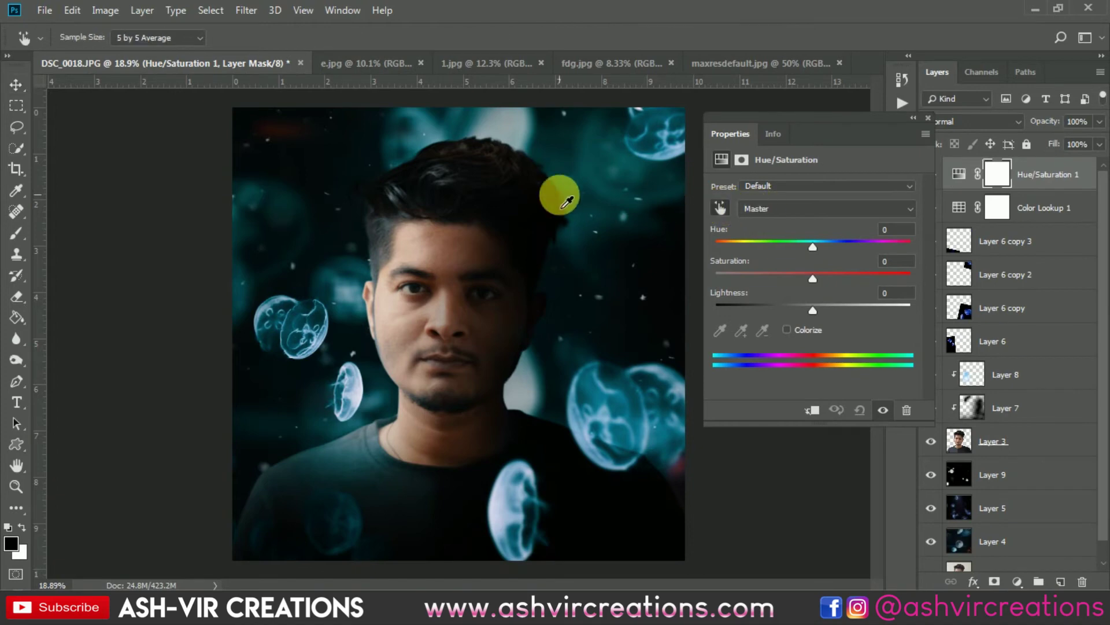
click(674, 160)
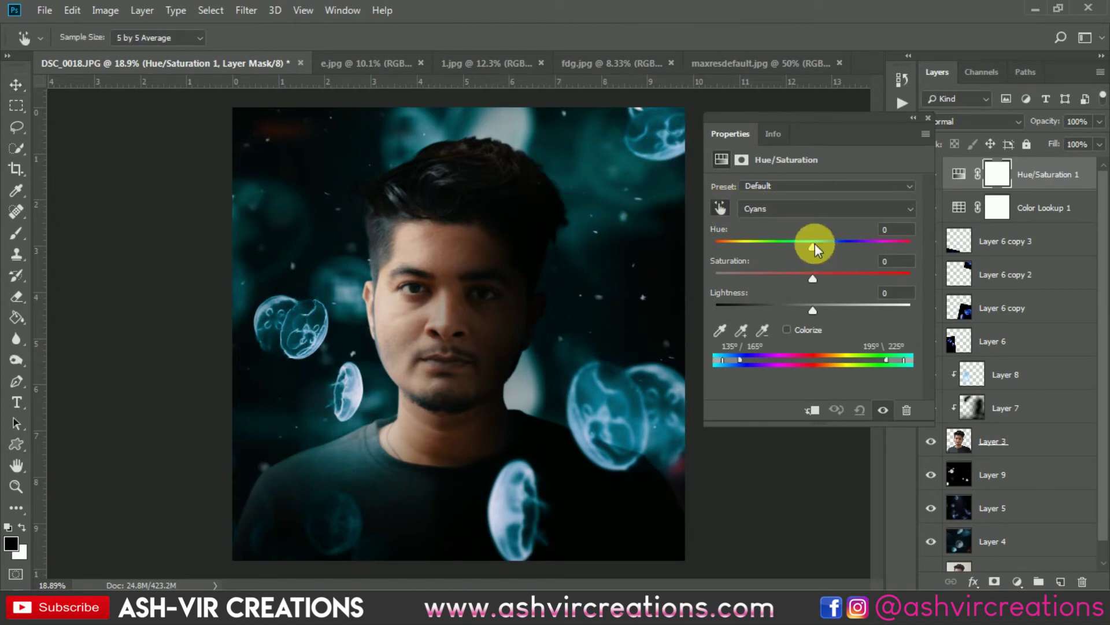
drag(815, 243, 824, 243)
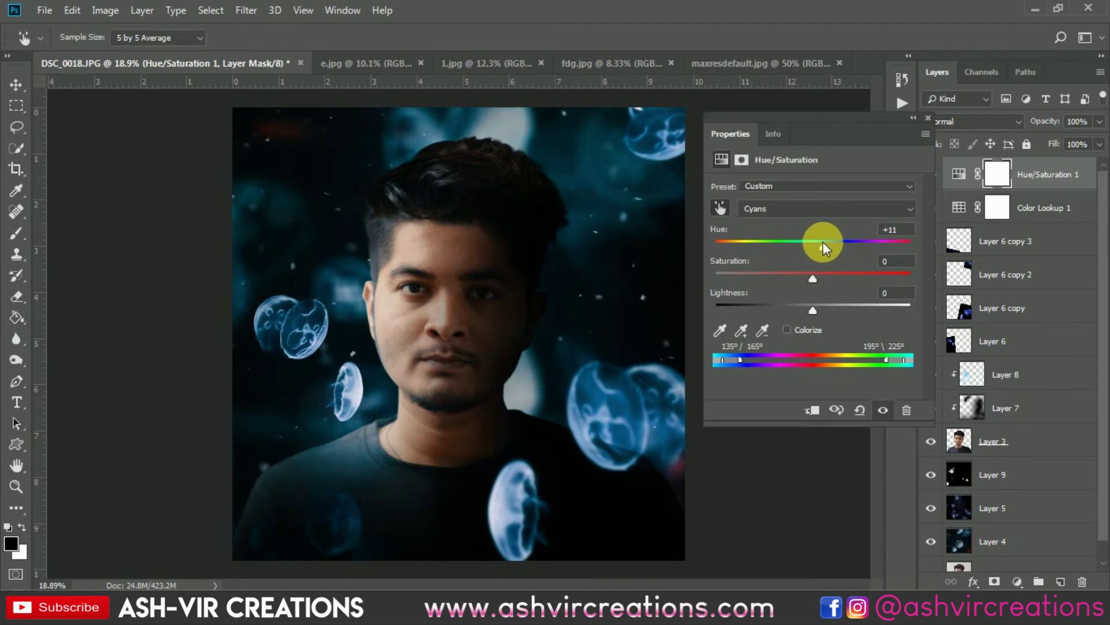
click(928, 119)
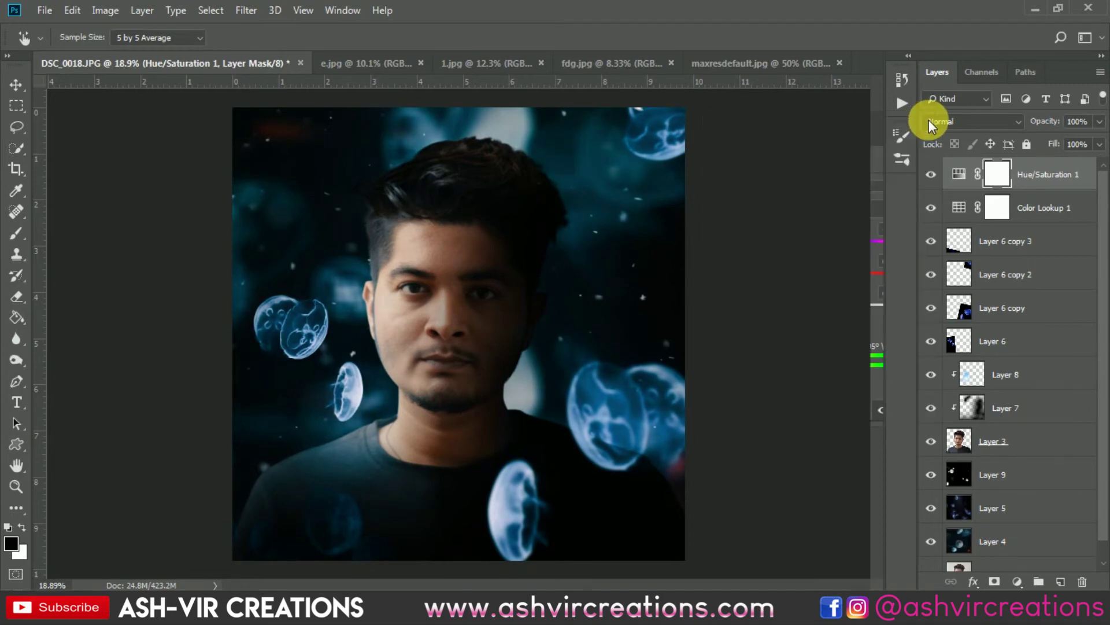
Compare the composite with the Hue/Saturation 1 adjustment hidden and shown
click(938, 174)
click(932, 174)
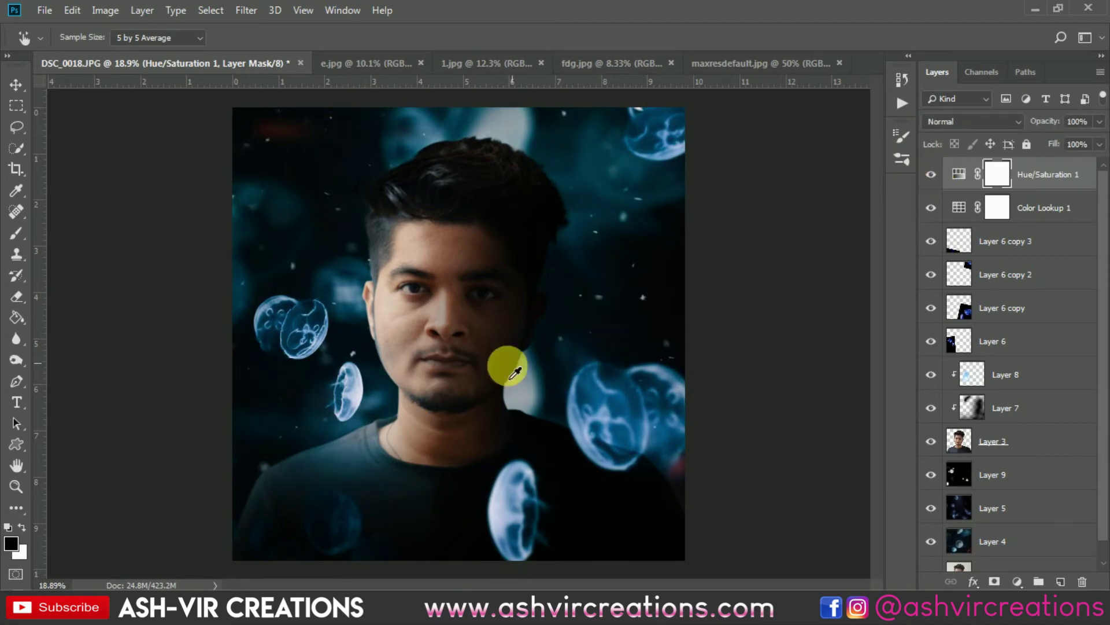
scroll(602, 327, down, 2)
click(931, 174)
click(931, 174)
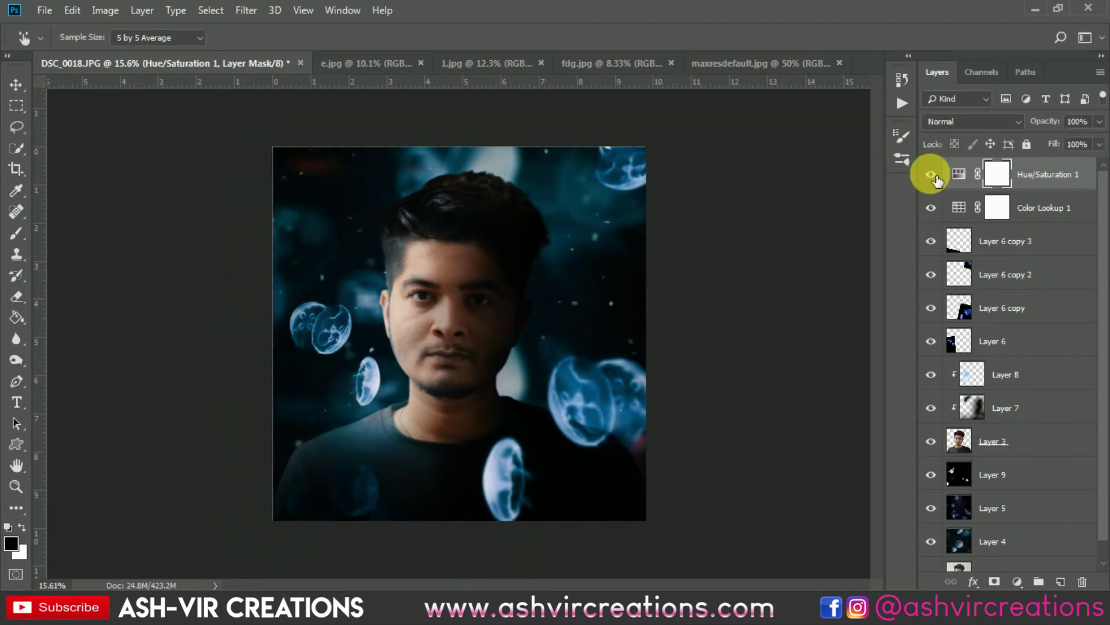
click(17, 88)
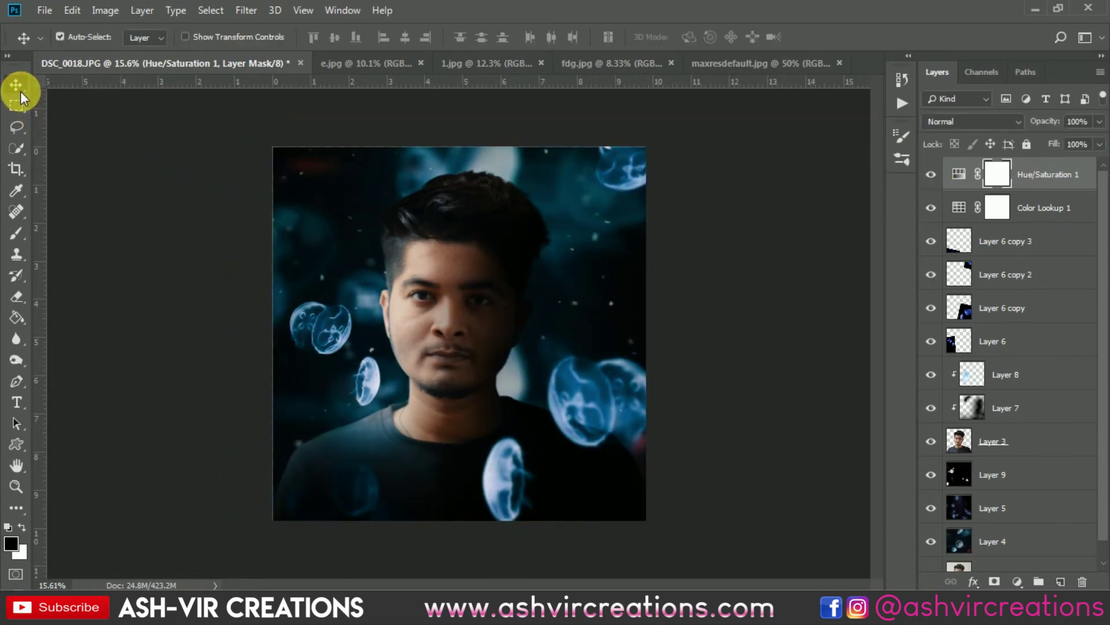
click(932, 174)
click(932, 174)
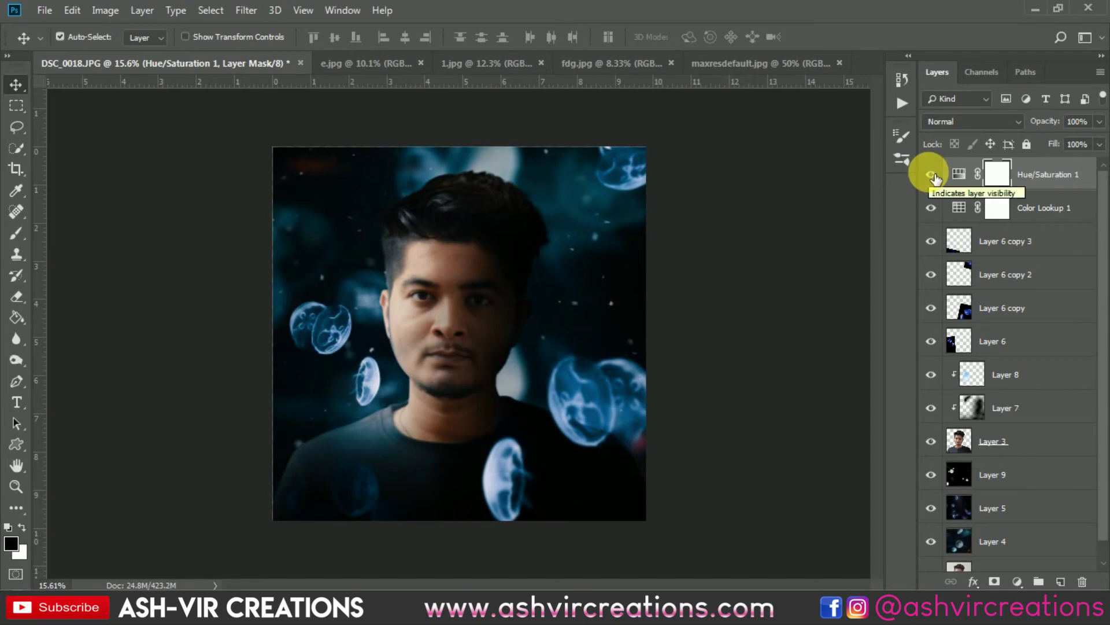
click(932, 175)
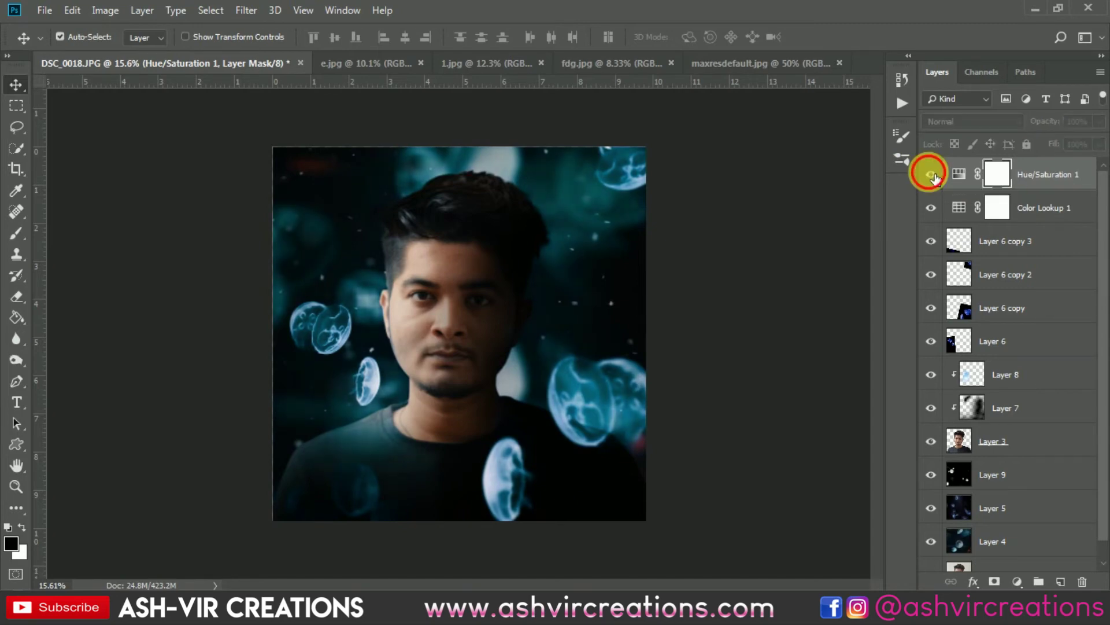
click(933, 175)
scroll(1018, 307, down, 1)
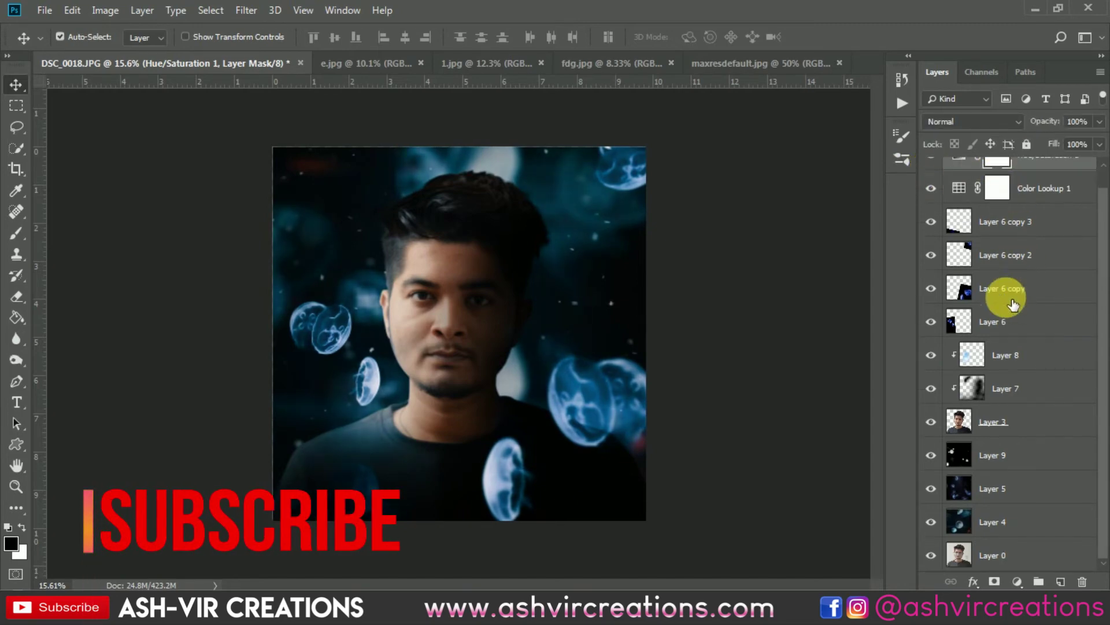
shift+click(1019, 527)
right_click(1012, 520)
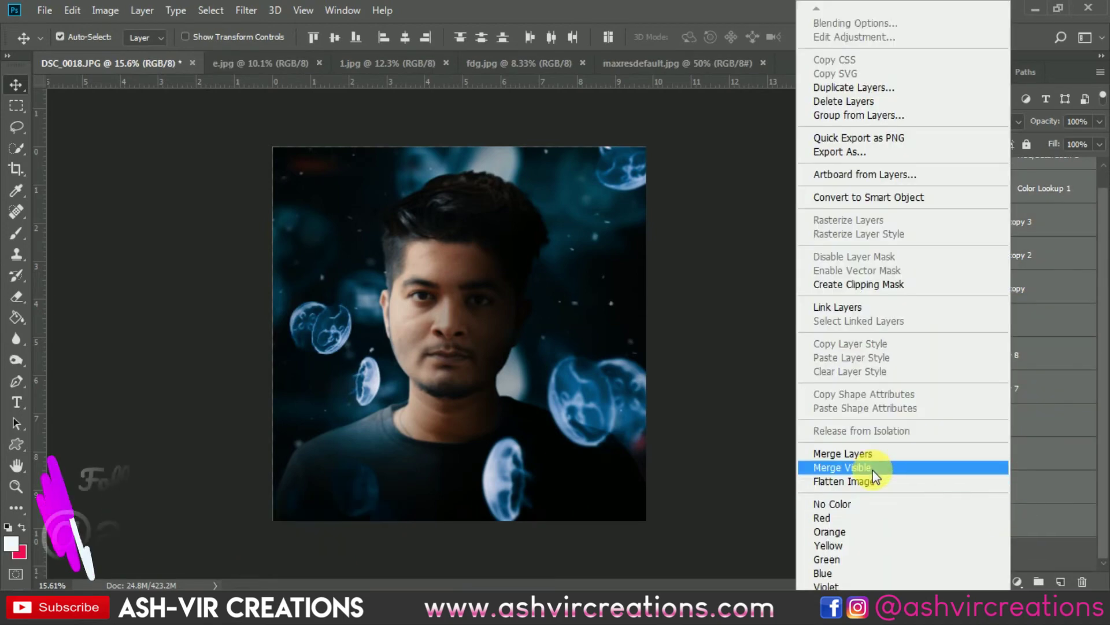
click(1102, 435)
scroll(1102, 435, up, 1)
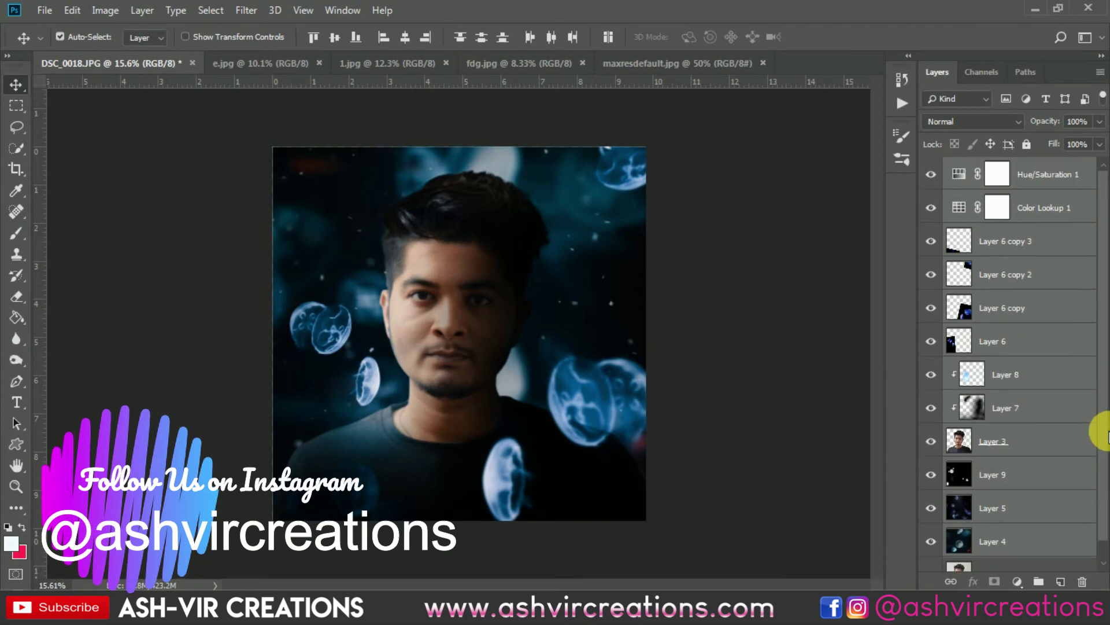
Duplicate the Layer 9 particles, move the copy above Layer 8 and clip it to the man's cut-out
click(1008, 484)
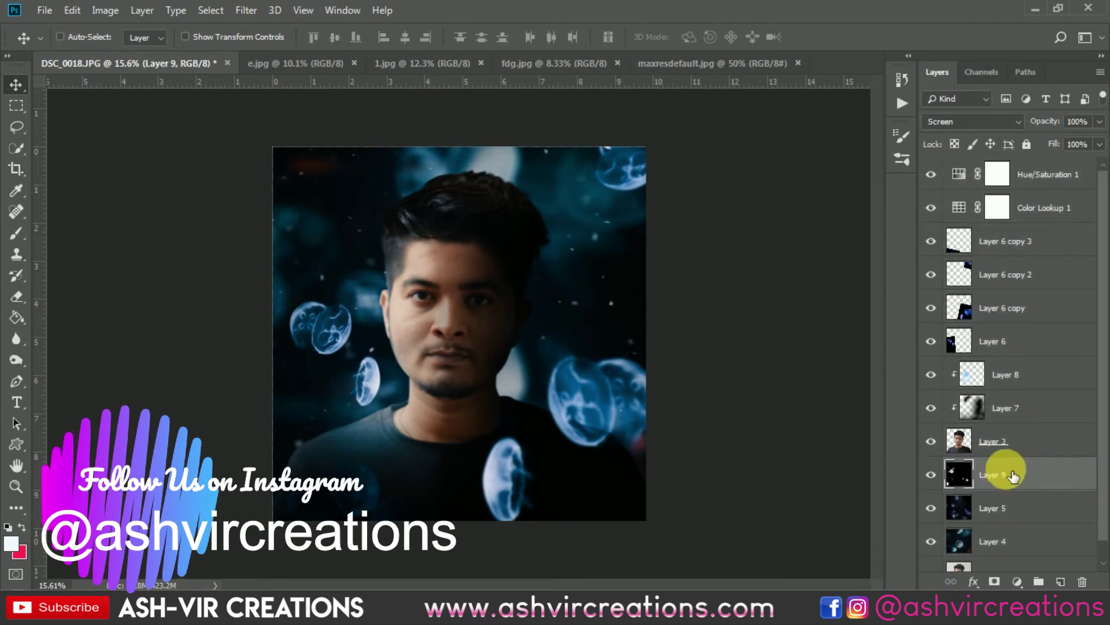
key(ctrl+j)
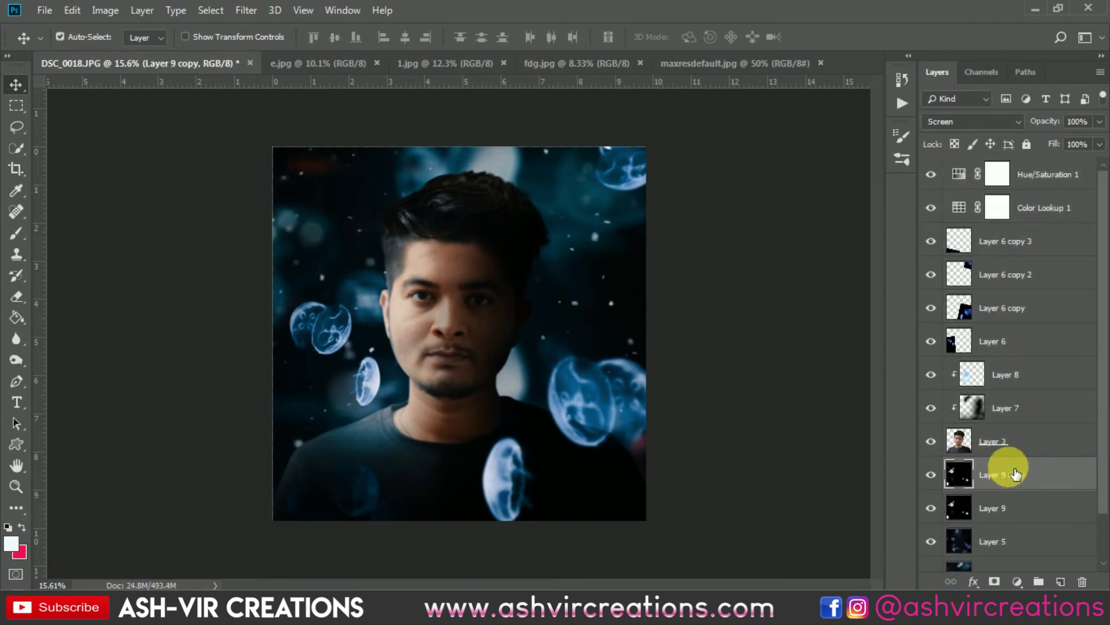
drag(1012, 471, 1009, 365)
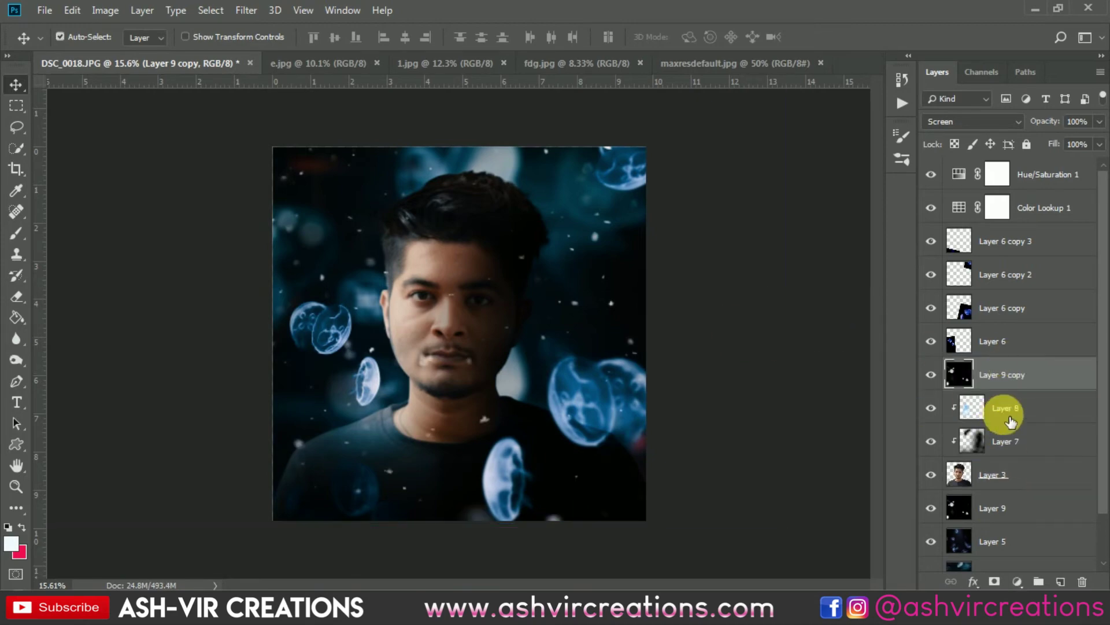
right_click(1003, 375)
click(831, 287)
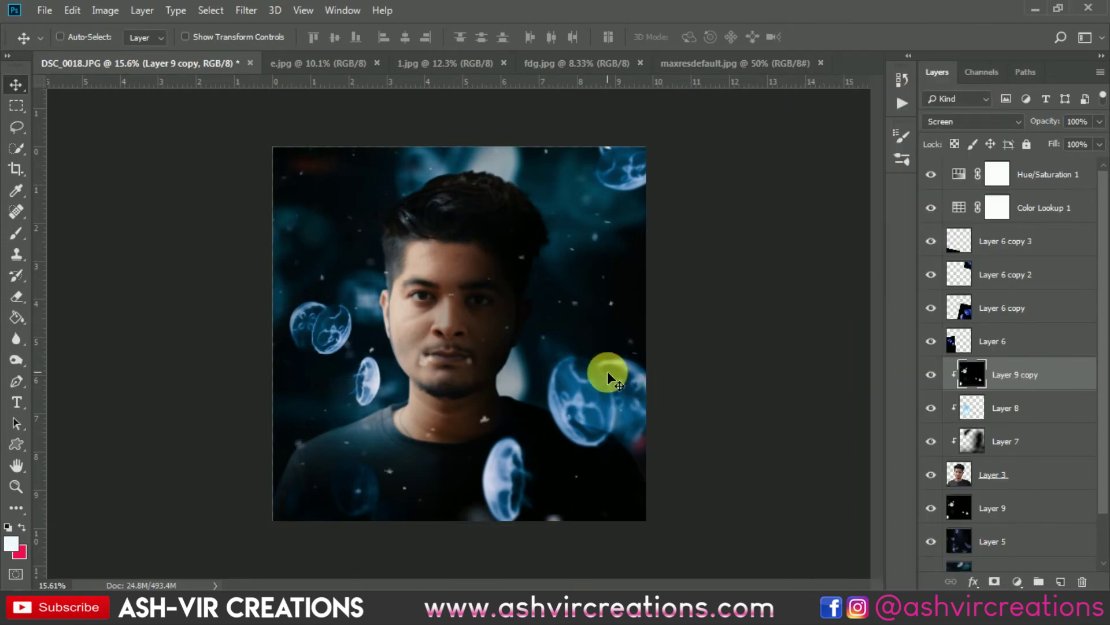
Rotate the Layer 9 copy particles to -26.11° and move them down over the man's face and shirt
key(ctrl+t)
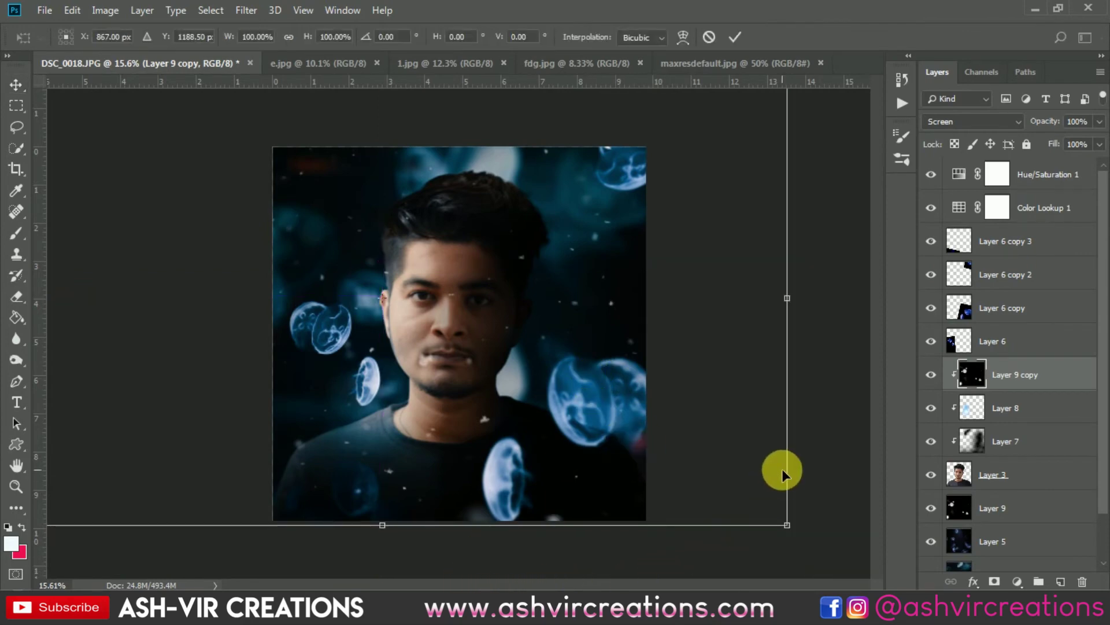
drag(820, 466, 776, 257)
drag(558, 299, 553, 463)
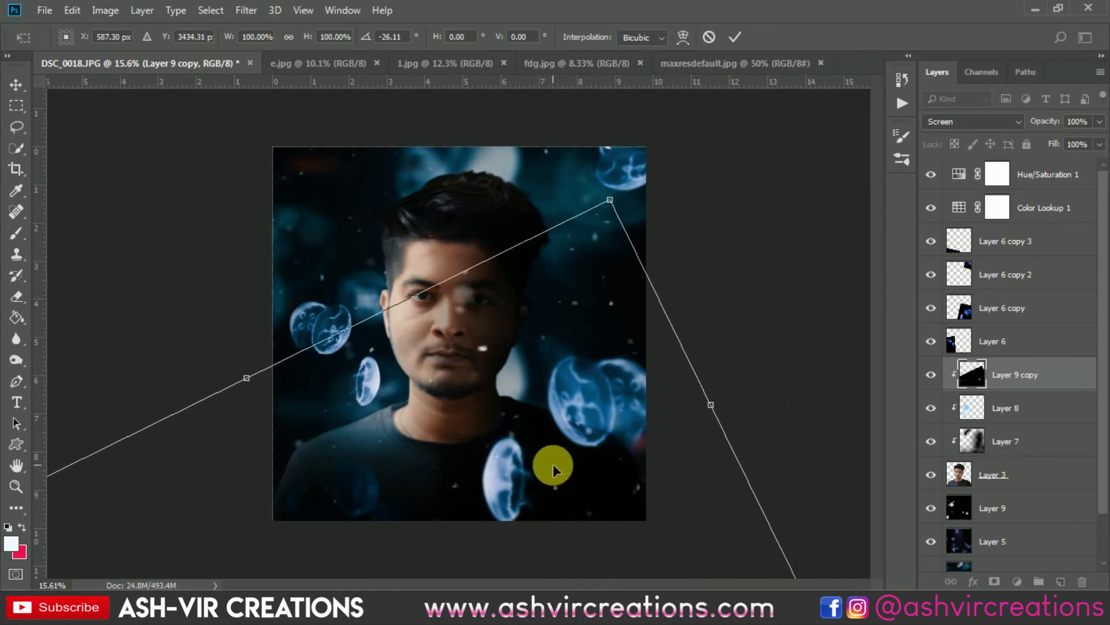
key(Return)
Erase the Layer 9 copy particles over the man's face, varying the eraser size between 300 and 1300 px and ending at 400 px
scroll(528, 434, up, 1)
key(e)
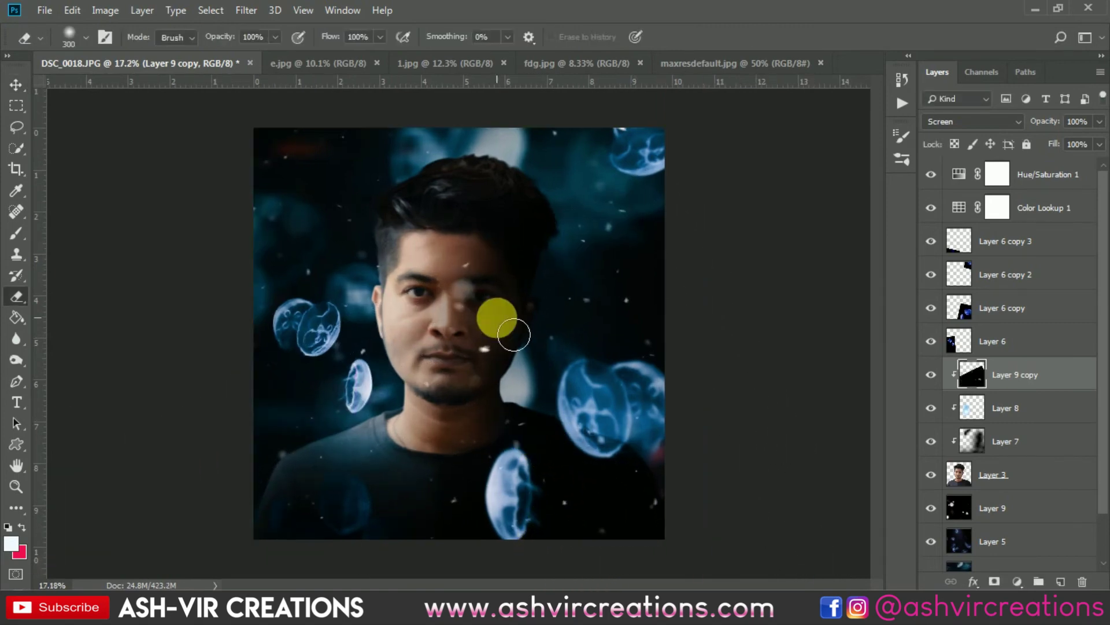
mouse_move(514, 334)
mouse_down()
mouse_move(471, 289)
mouse_move(463, 255)
mouse_move(454, 315)
mouse_move(466, 324)
mouse_move(466, 401)
mouse_move(513, 389)
mouse_up()
key(bracketright)
key(bracketright)
key(bracketright)
key(bracketright)
key(bracketright)
key(bracketright)
key(bracketright)
key(bracketright)
key(bracketright)
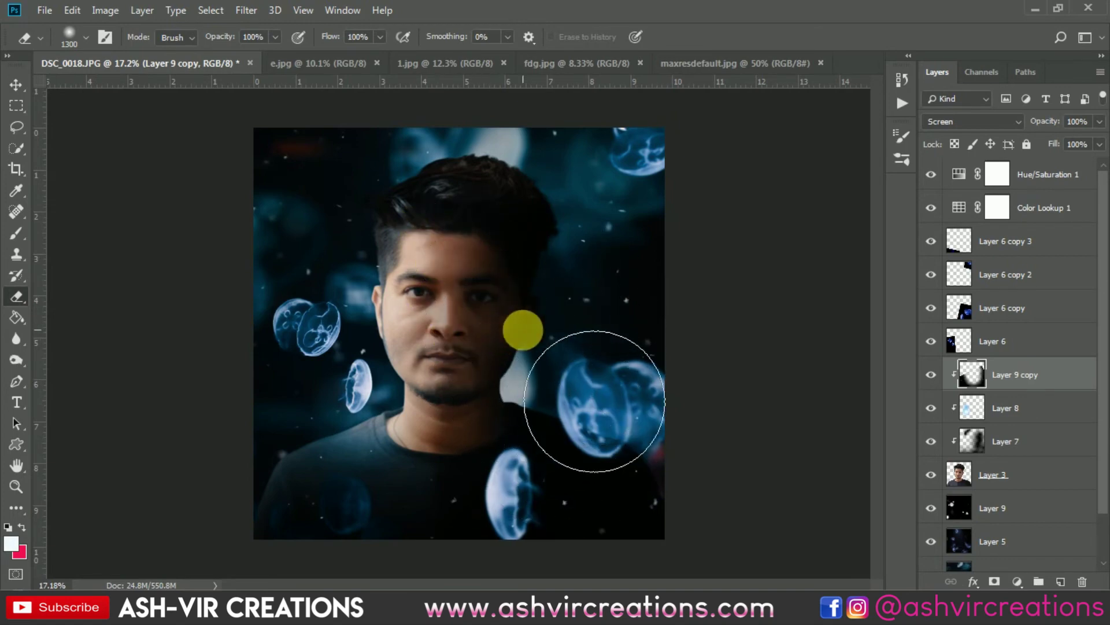
key(bracketleft)
key(bracketleft)
key(bracketleft)
key(bracketleft)
key(bracketleft)
key(bracketleft)
key(bracketleft)
key(bracketleft)
key(bracketleft)
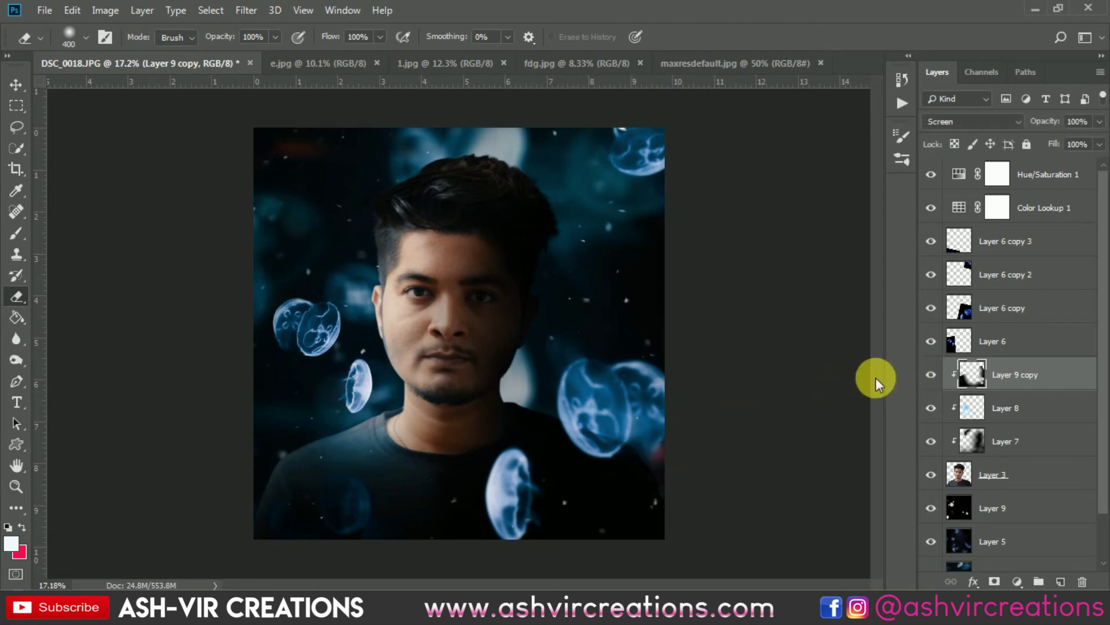
key(v)
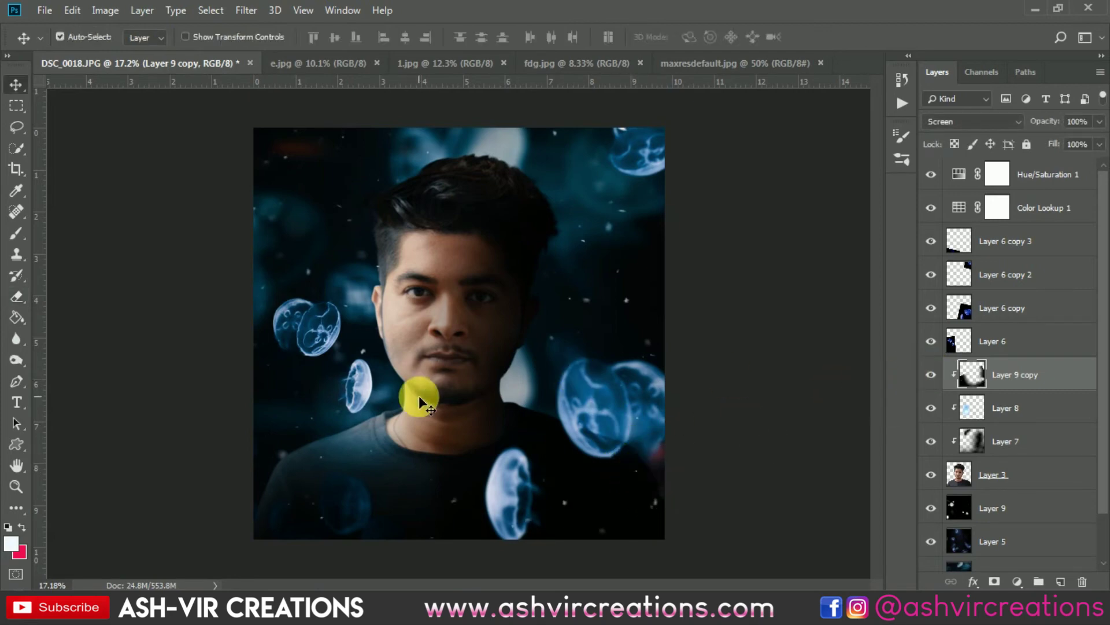
Try merging the layers from Layer 5 up to Hue/Saturation 1, and undo the merge
click(998, 541)
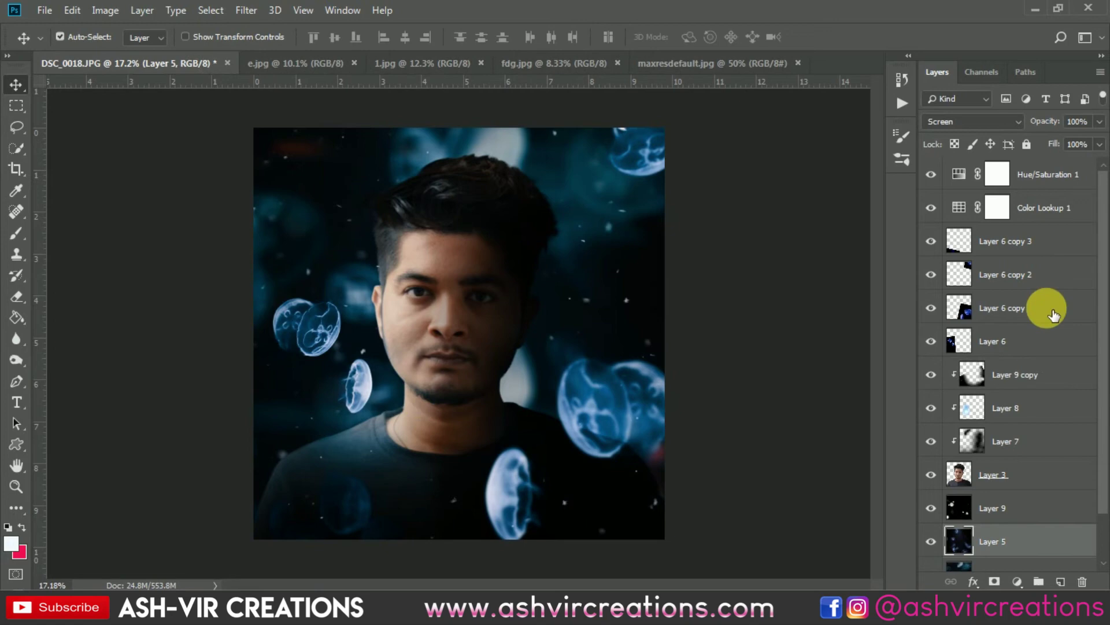
shift+click(1041, 173)
right_click(1040, 176)
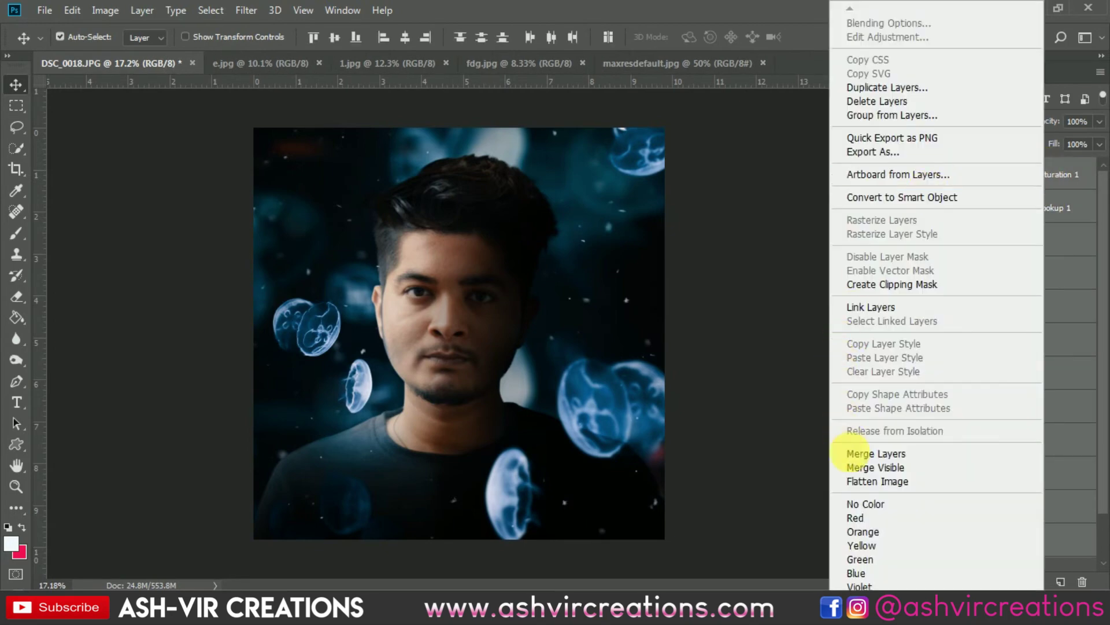
click(855, 453)
key(ctrl+z)
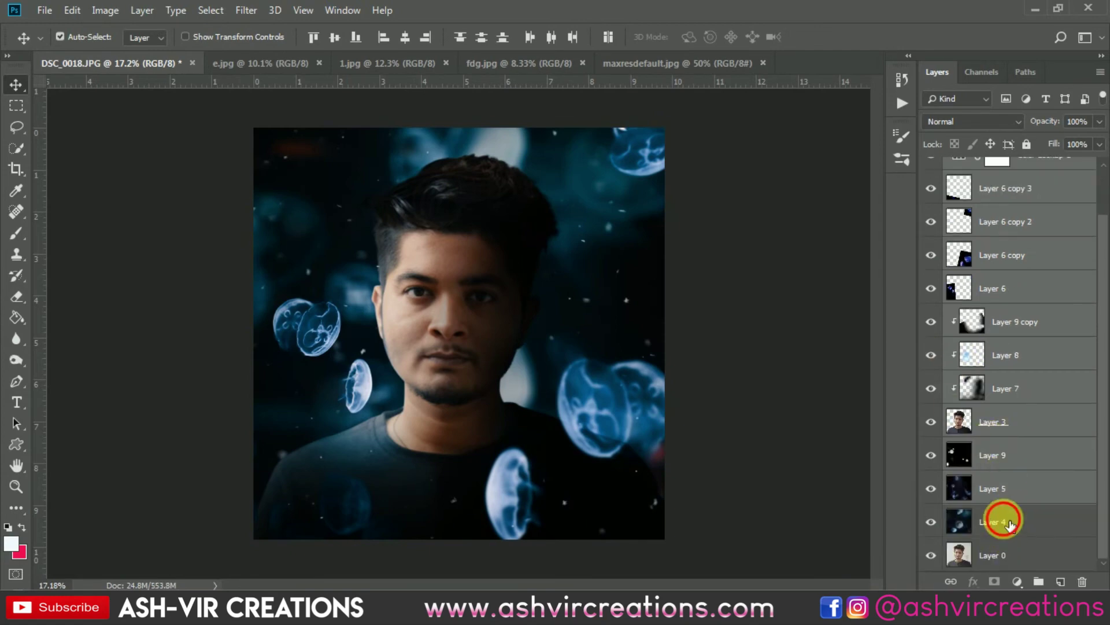
Merge all layers from Layer 4 up to Hue/Saturation 1 into a single layer above Layer 0
key(ctrl+alt+shift+e)
shift+click(1046, 174)
right_click(1041, 174)
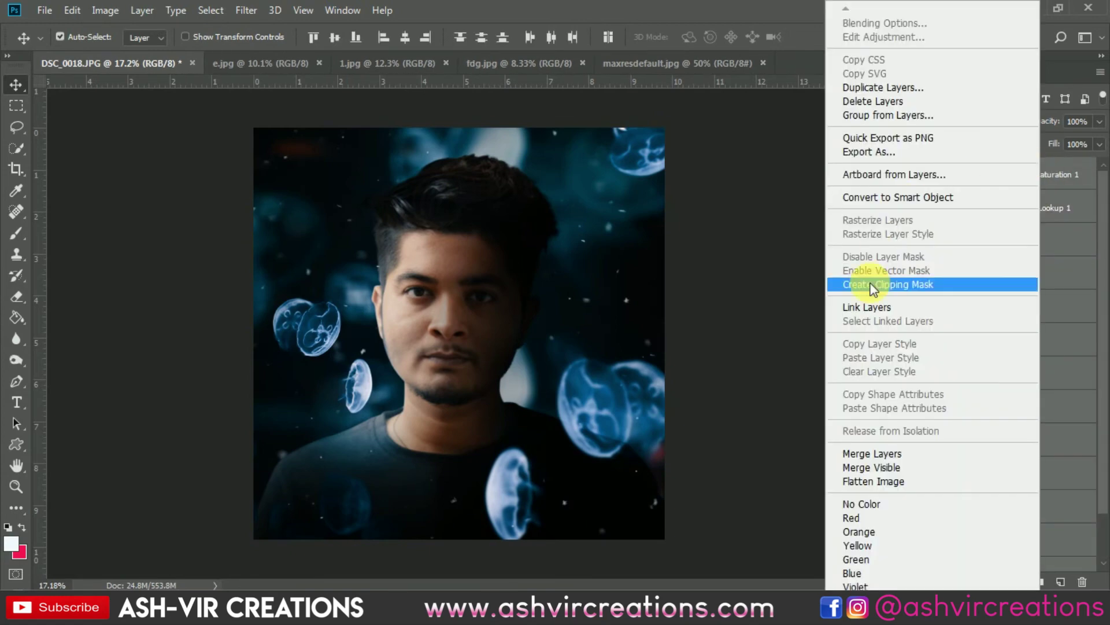
click(860, 453)
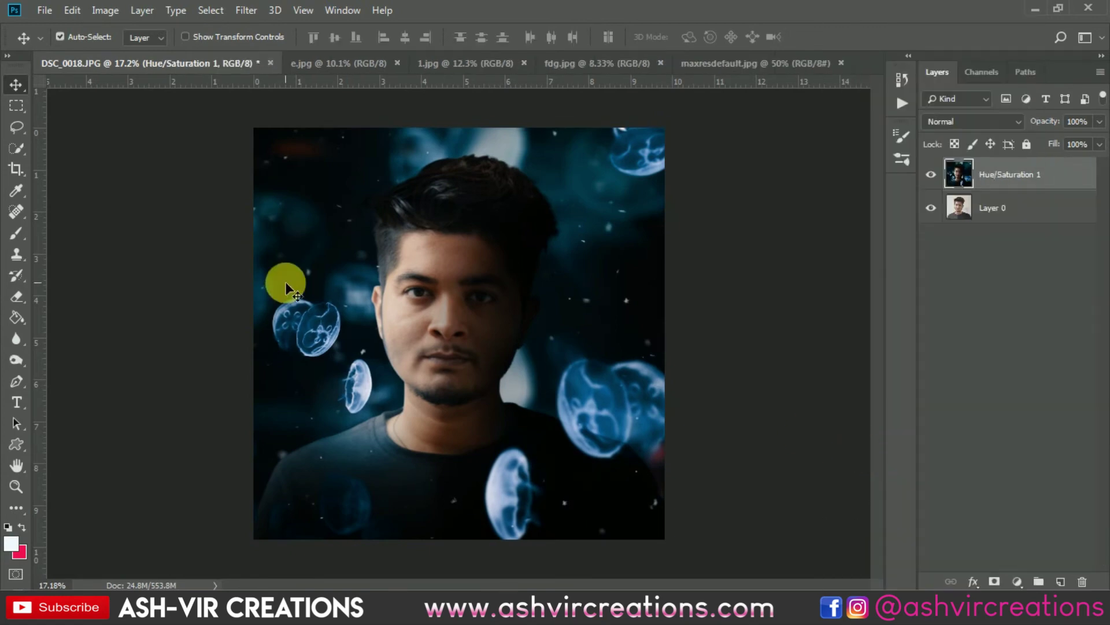
click(19, 172)
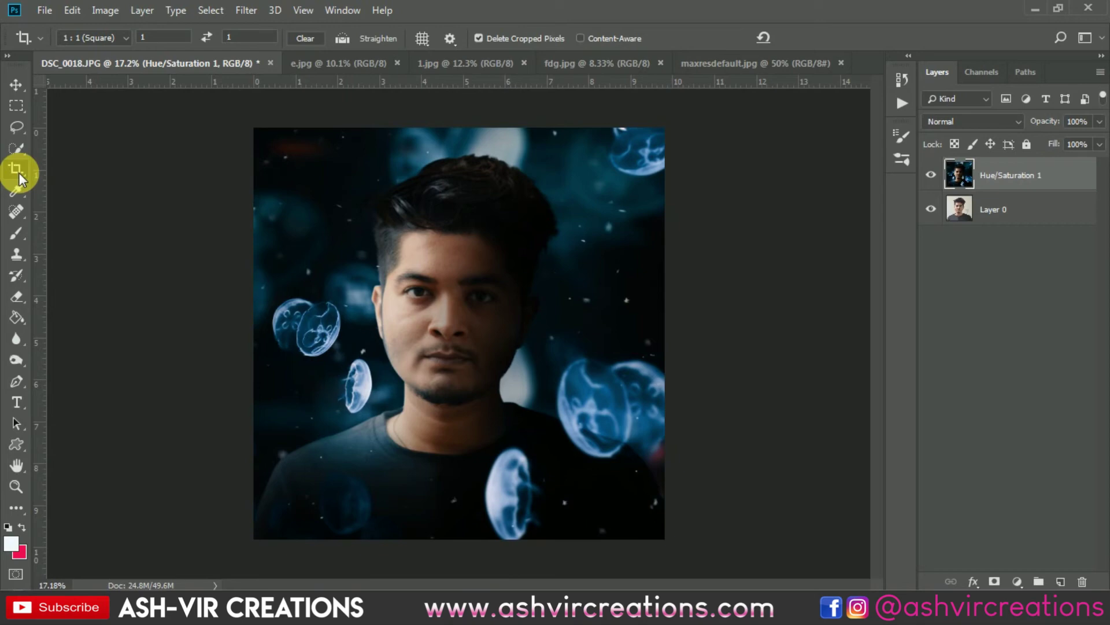
key(v)
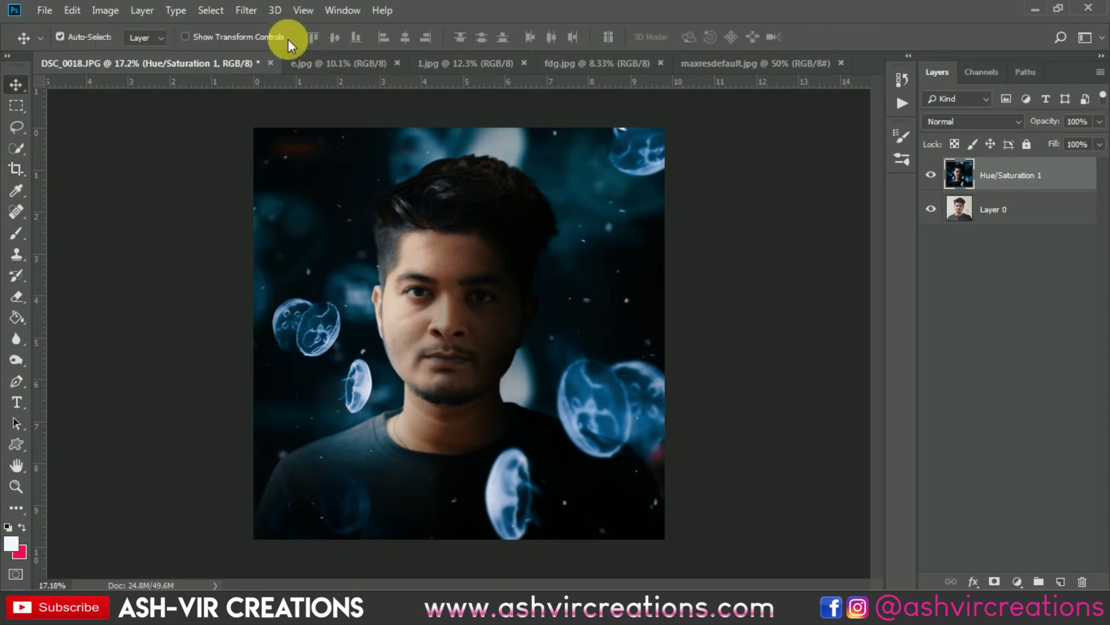
Open the merged Hue/Saturation 1 layer in the Camera Raw filter and cool the Temperature to -35
click(249, 13)
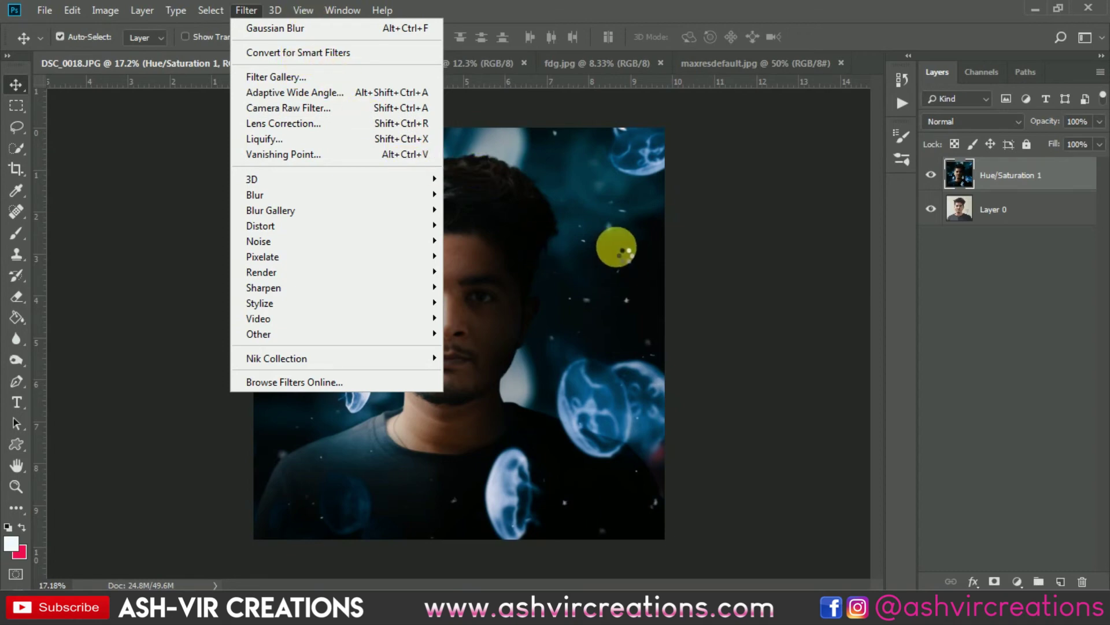
key(shift+ctrl+a)
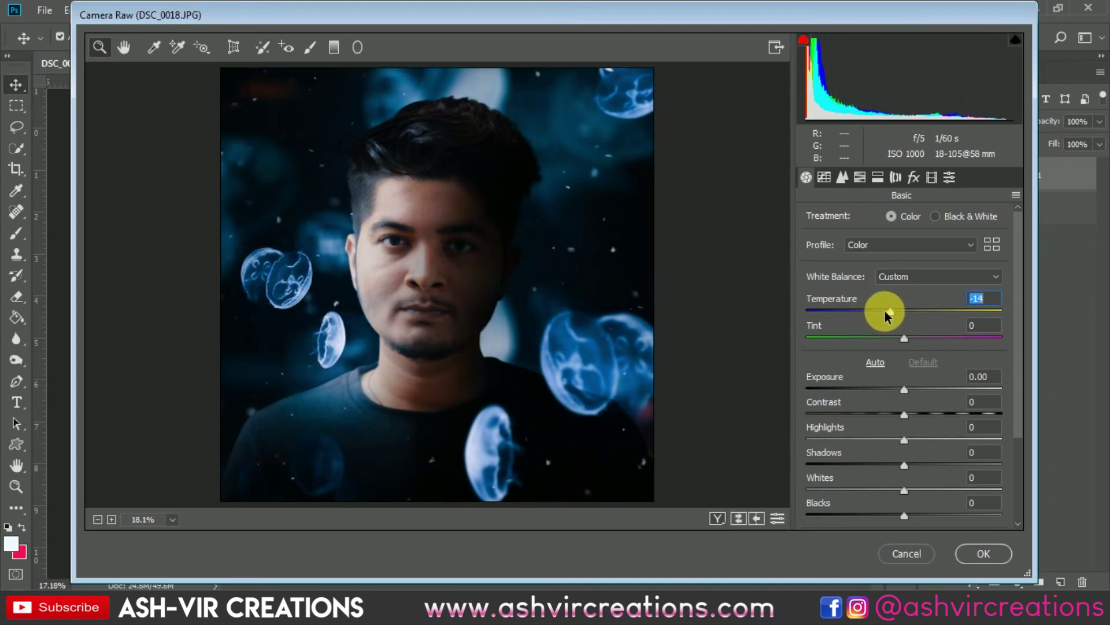
mouse_move(886, 312)
mouse_down()
mouse_move(869, 312)
mouse_move(879, 313)
mouse_up()
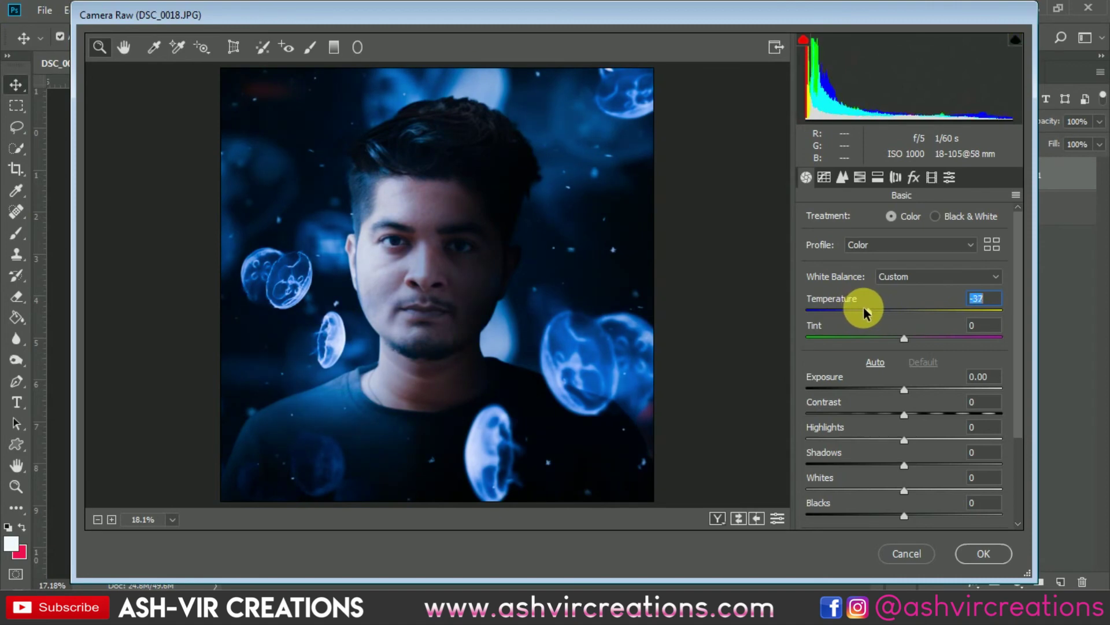
mouse_move(868, 313)
mouse_down()
mouse_move(887, 310)
mouse_move(867, 312)
mouse_up()
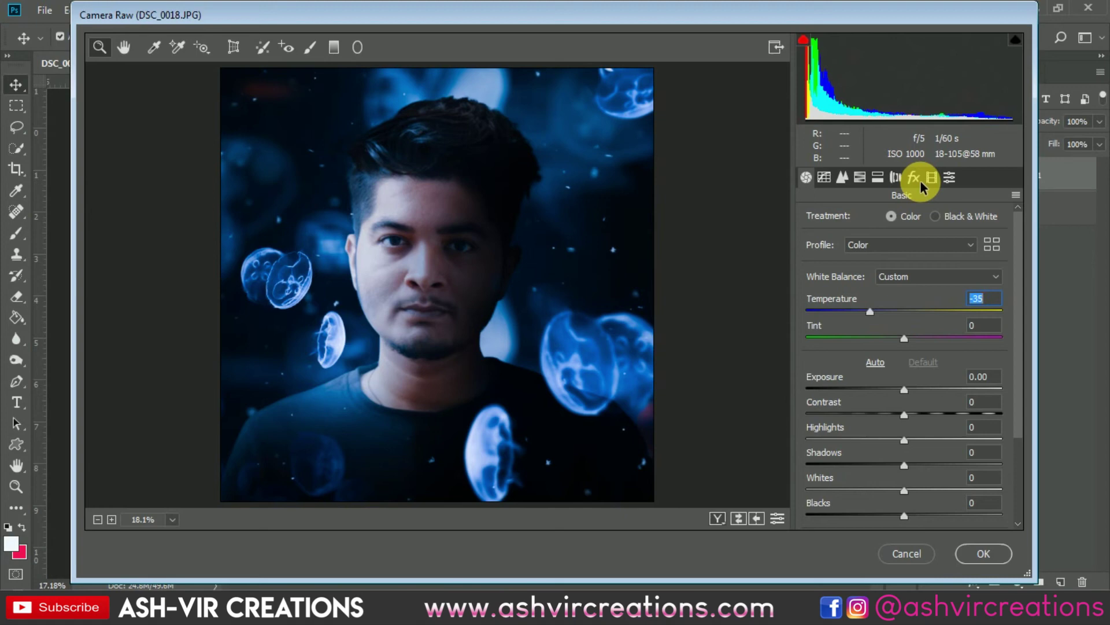
Set Contrast to +9, Highlights to -10, Shadows to -9, Whites to -13, Blacks to +8 and Clarity to +11
drag(907, 416, 915, 419)
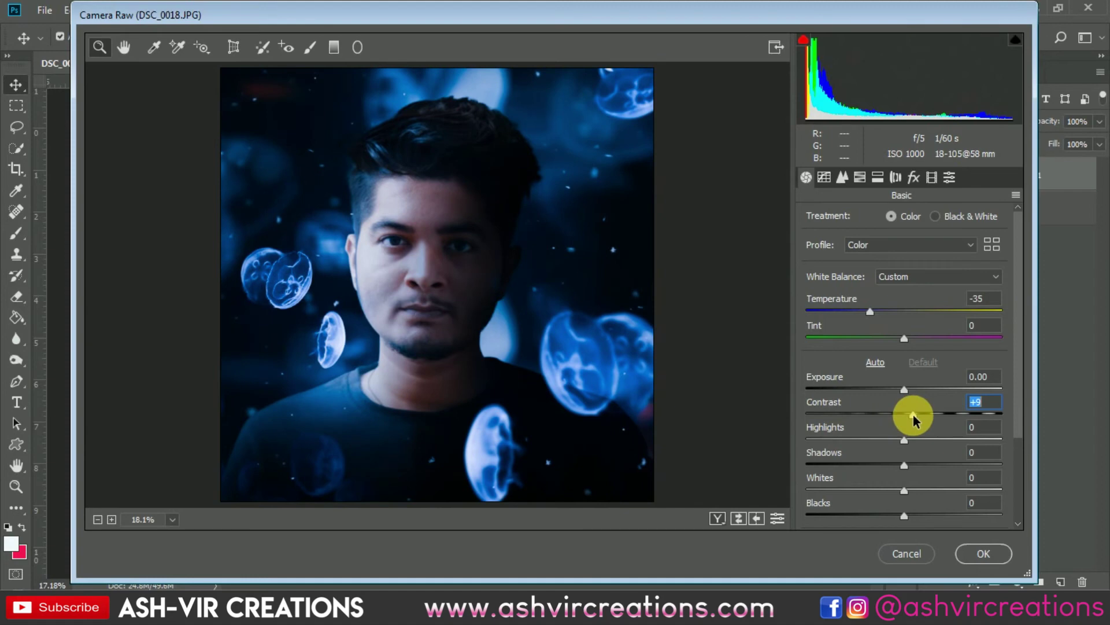
drag(906, 441, 915, 521)
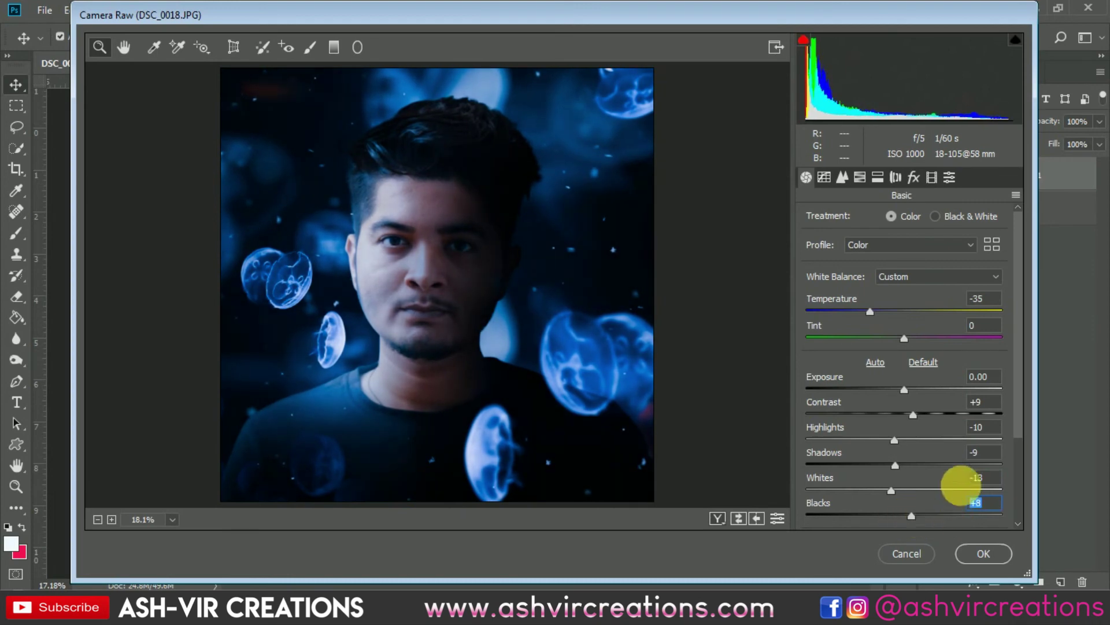
scroll(1019, 472, down, 3)
scroll(1019, 471, down, 1)
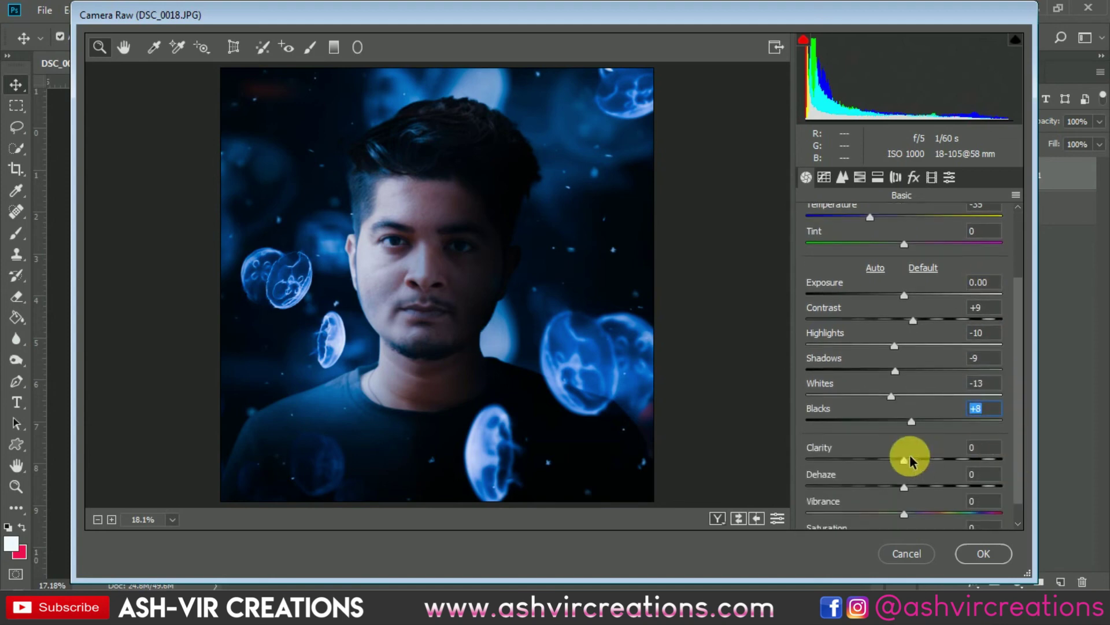
drag(907, 461, 918, 462)
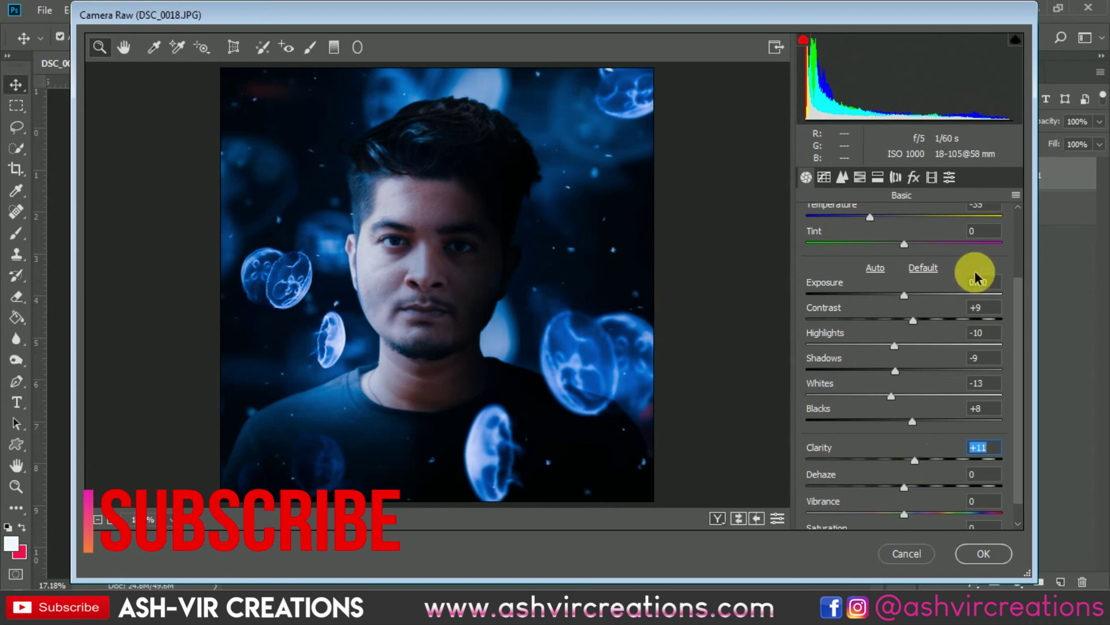
In the Calibration settings, set the Blue Primary saturation to +8 and the Red Primary saturation to -18
click(932, 179)
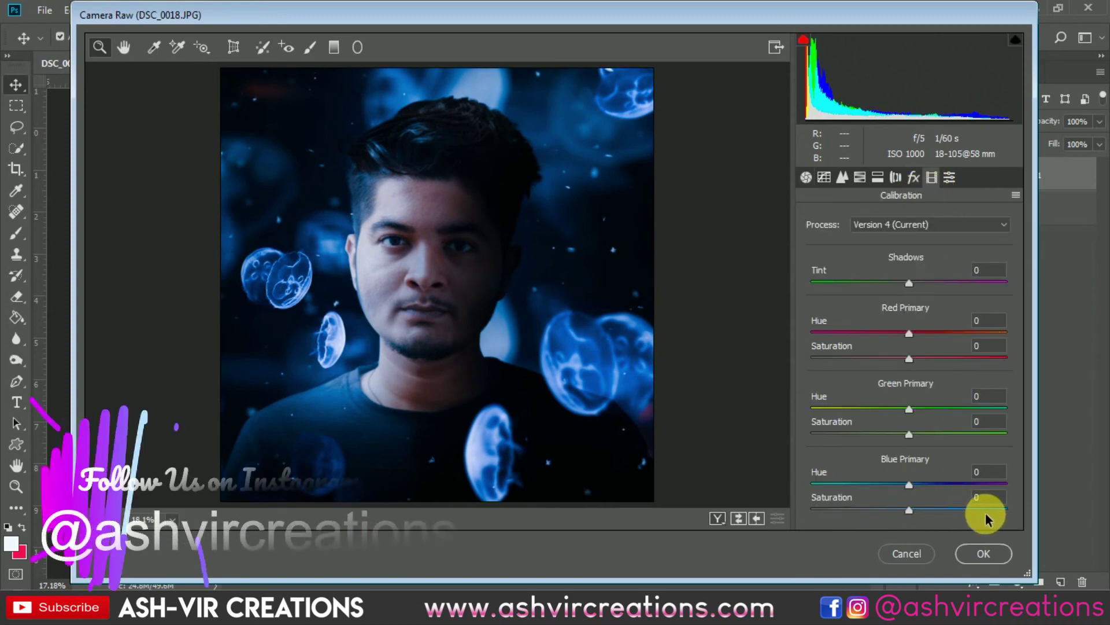
mouse_move(919, 513)
mouse_down()
mouse_move(972, 510)
mouse_move(901, 518)
mouse_move(987, 513)
mouse_move(873, 515)
mouse_move(914, 526)
mouse_move(885, 515)
mouse_move(937, 518)
mouse_move(894, 515)
mouse_move(991, 501)
mouse_move(906, 525)
mouse_move(865, 518)
mouse_move(930, 528)
mouse_move(917, 524)
mouse_up()
mouse_move(909, 358)
mouse_down()
mouse_move(980, 360)
mouse_move(851, 355)
mouse_move(934, 364)
mouse_move(873, 367)
mouse_move(925, 372)
mouse_move(882, 373)
mouse_move(955, 372)
mouse_move(871, 373)
mouse_move(927, 370)
mouse_move(893, 366)
mouse_up()
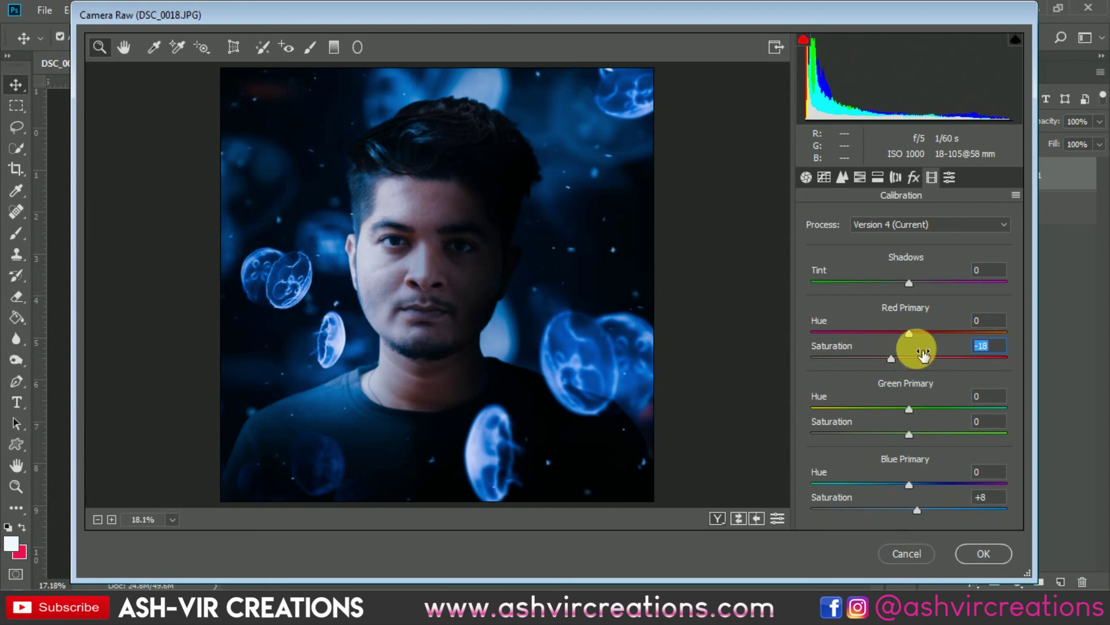
Try shifting the Blues hue in the HSL adjustments and return it to 0
click(912, 178)
click(895, 179)
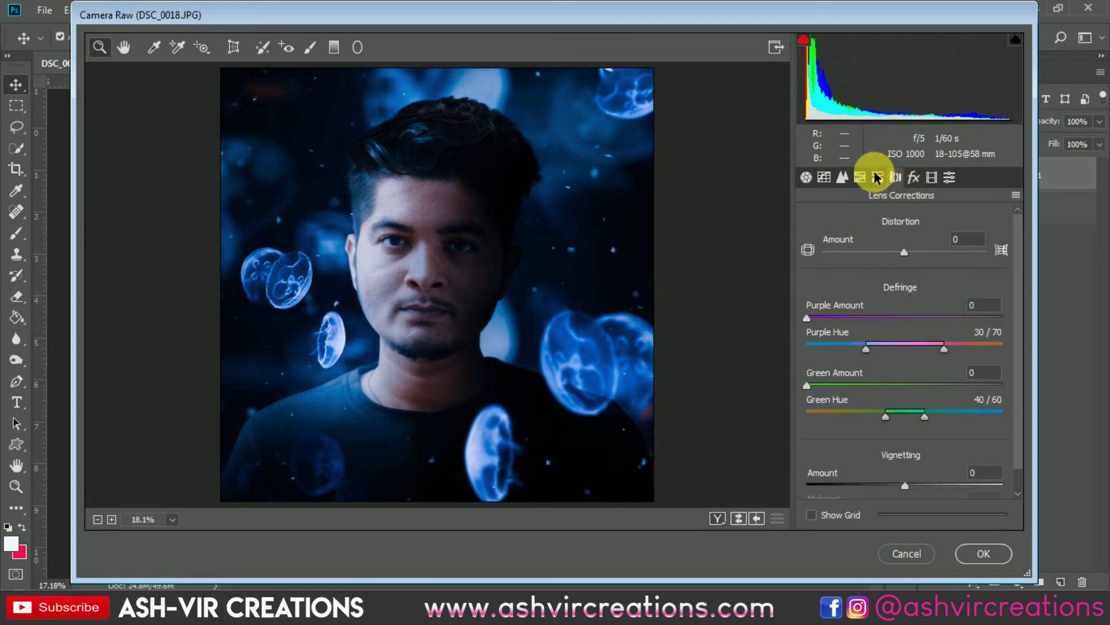
click(877, 177)
click(844, 177)
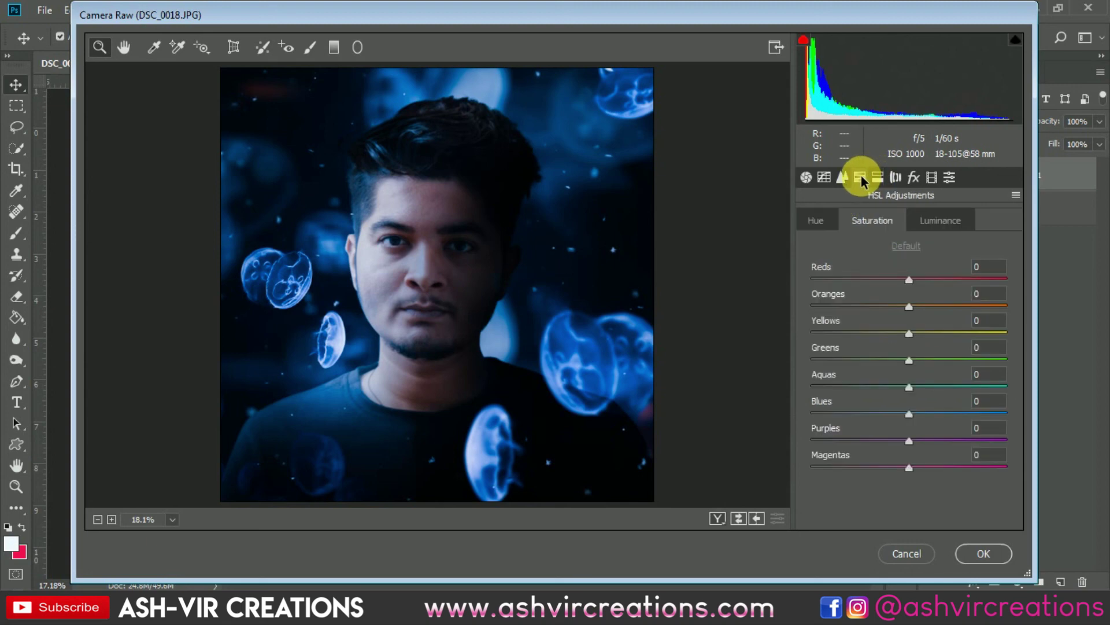
click(823, 219)
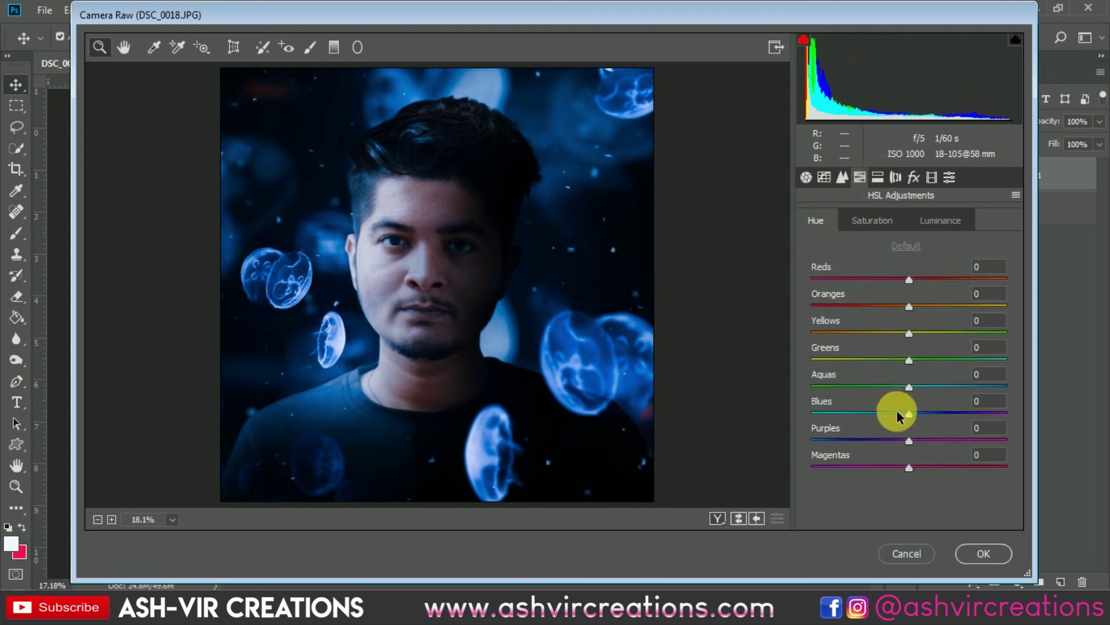
mouse_move(897, 411)
mouse_down()
mouse_move(873, 411)
mouse_move(909, 418)
mouse_up()
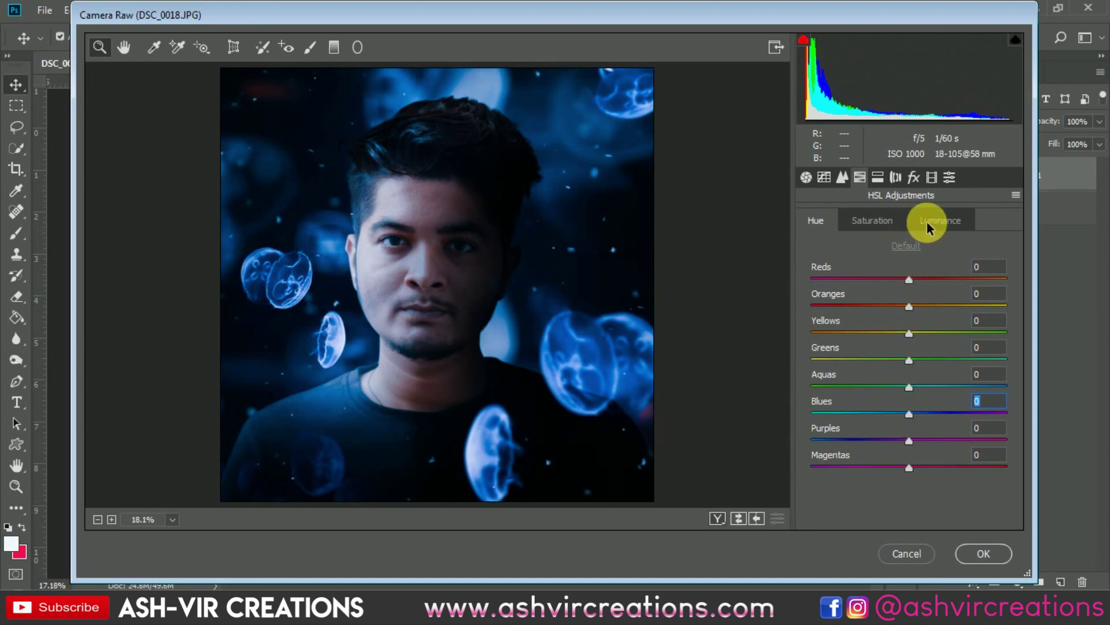
Split-tone the highlights with a blue hue of 215 and a saturation of 14
click(878, 177)
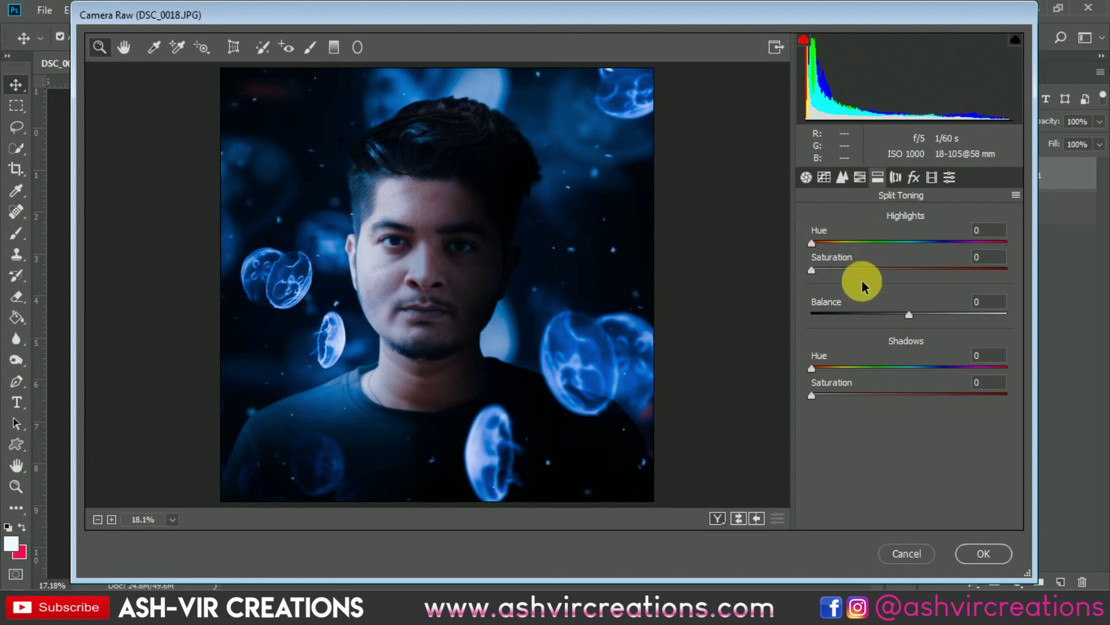
click(849, 242)
click(849, 269)
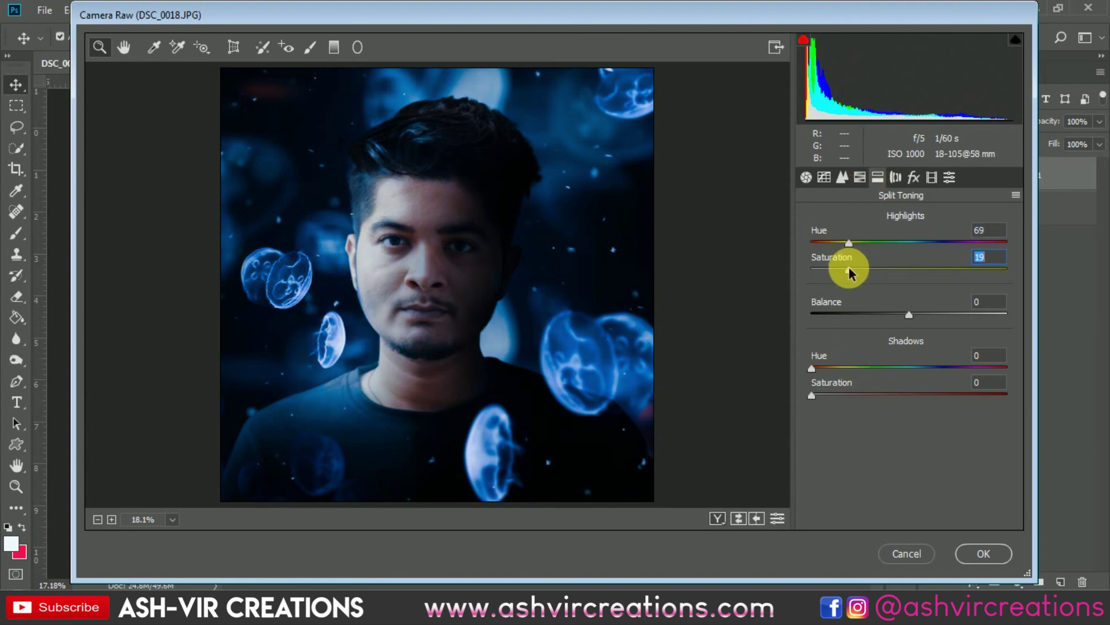
drag(850, 243, 930, 244)
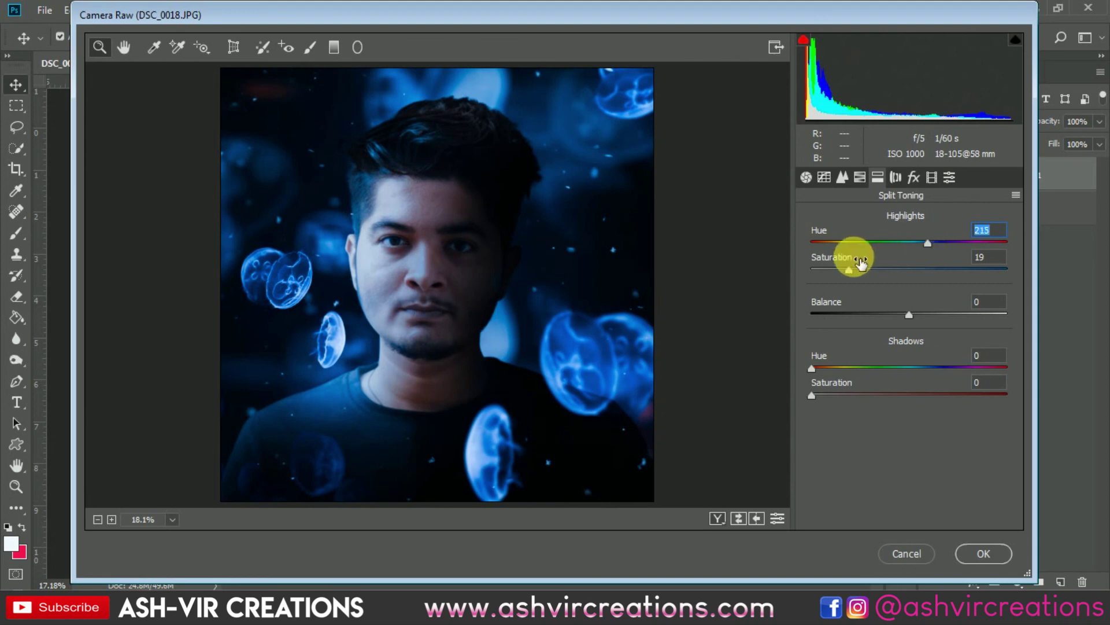
drag(850, 270, 821, 273)
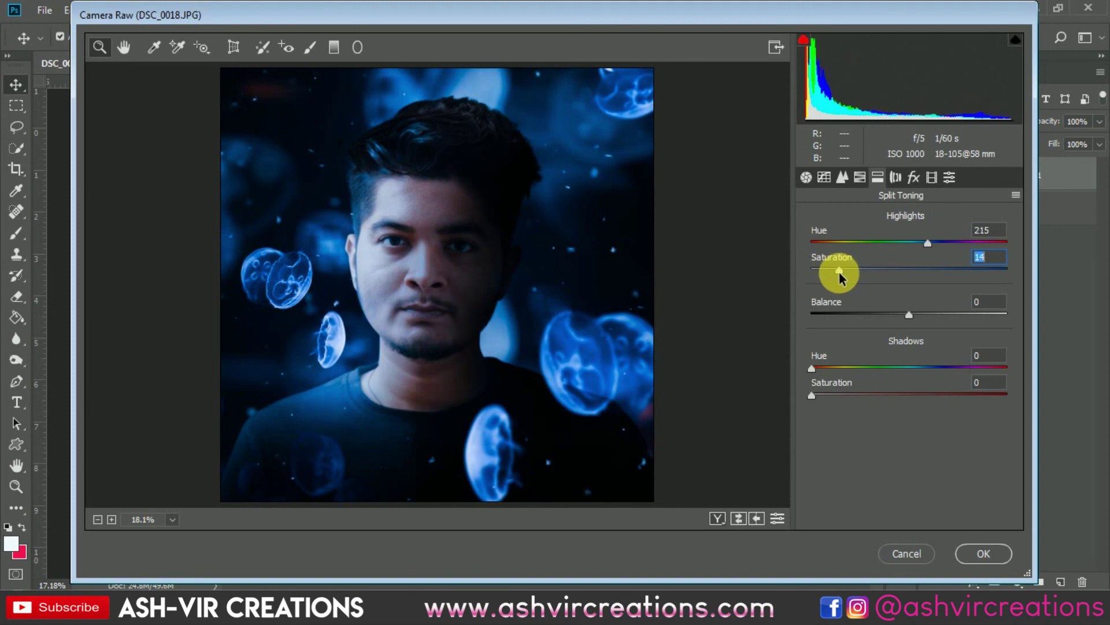
Split-tone the shadows with a hue of 243 and a saturation of 5, and apply the Camera Raw grading
click(850, 368)
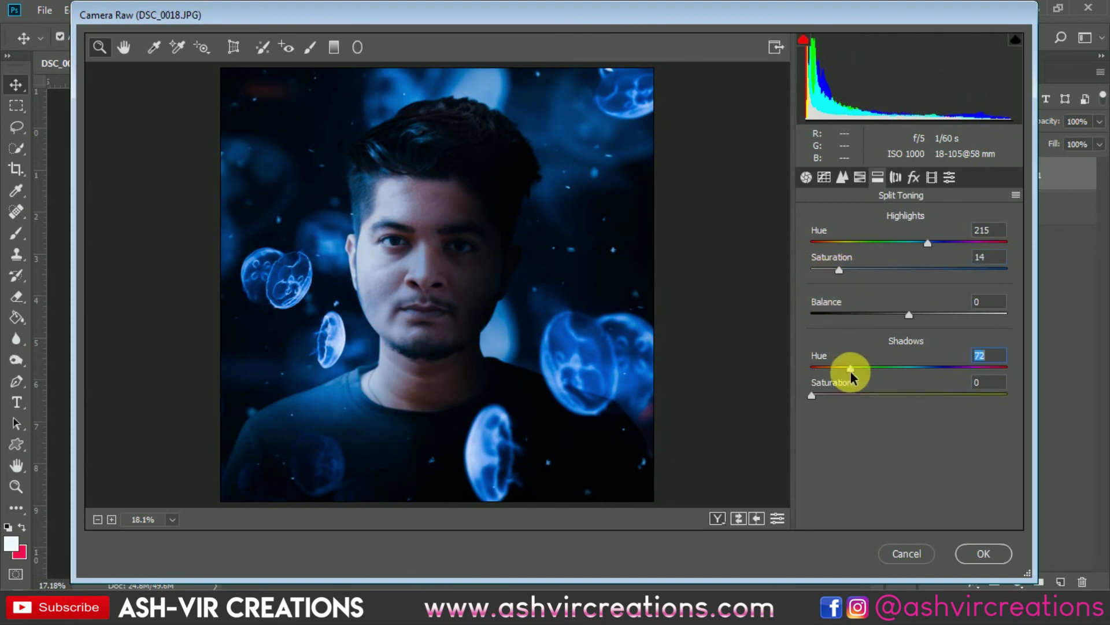
click(851, 394)
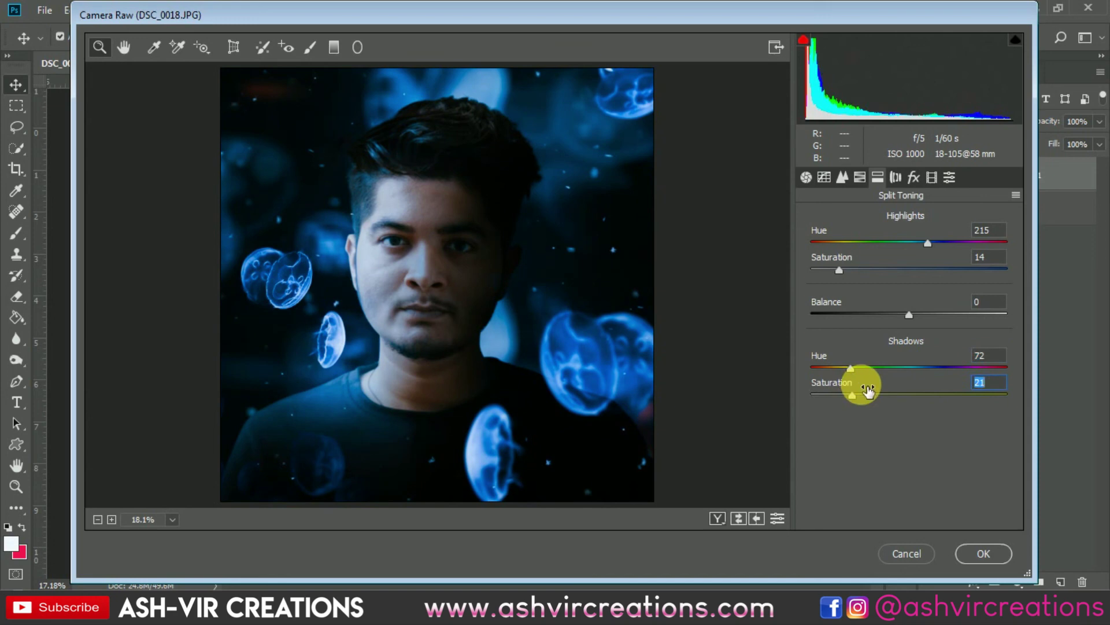
drag(855, 367, 942, 368)
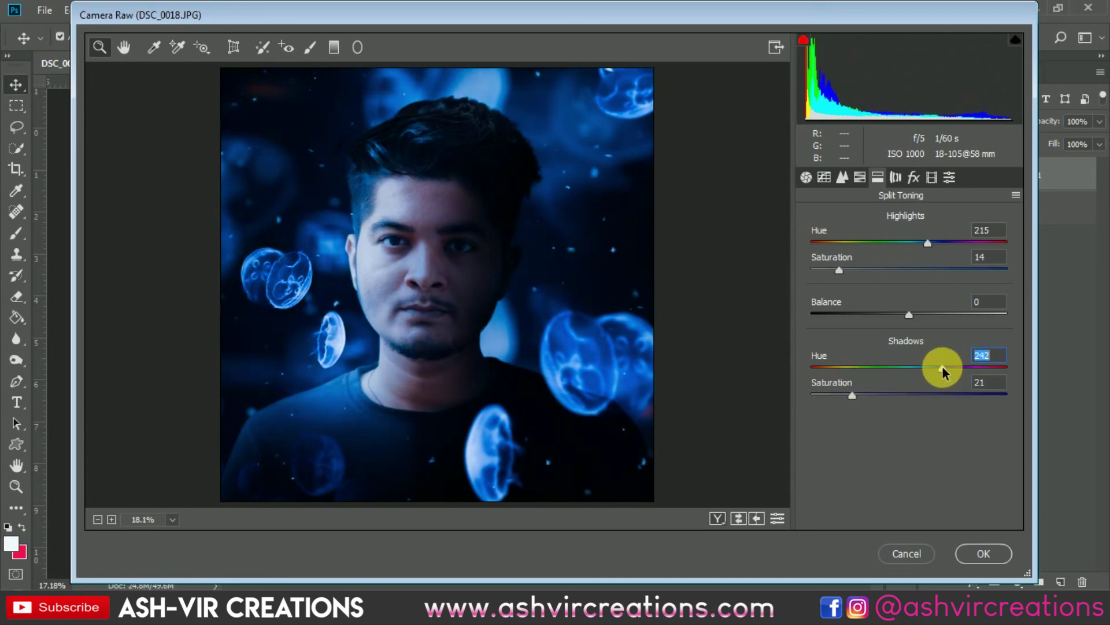
drag(859, 397, 825, 397)
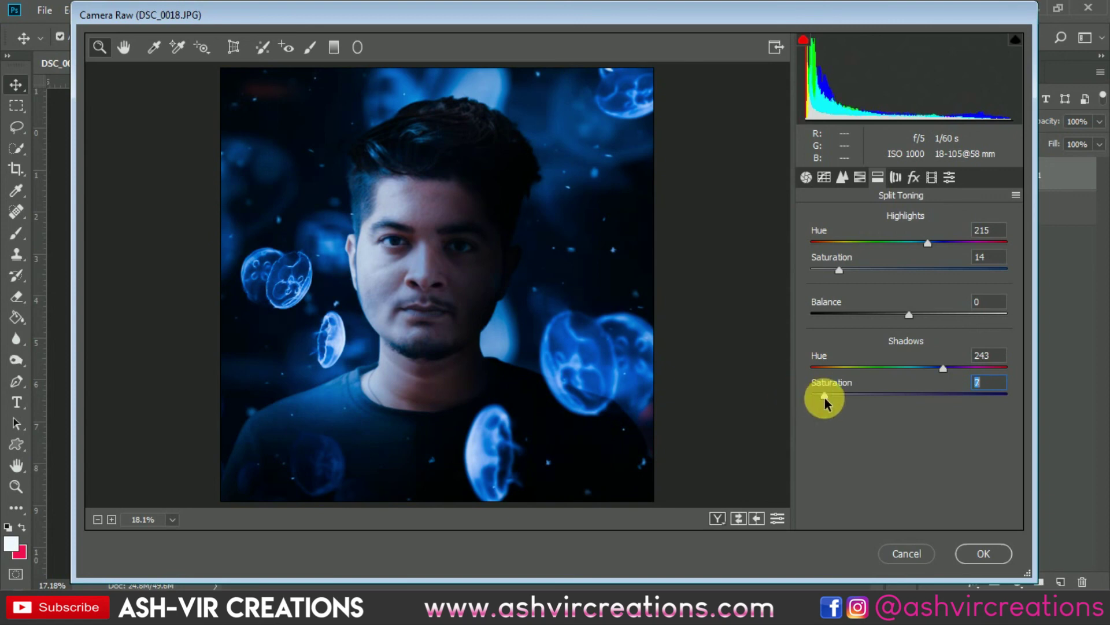
click(367, 198)
alt+click(458, 286)
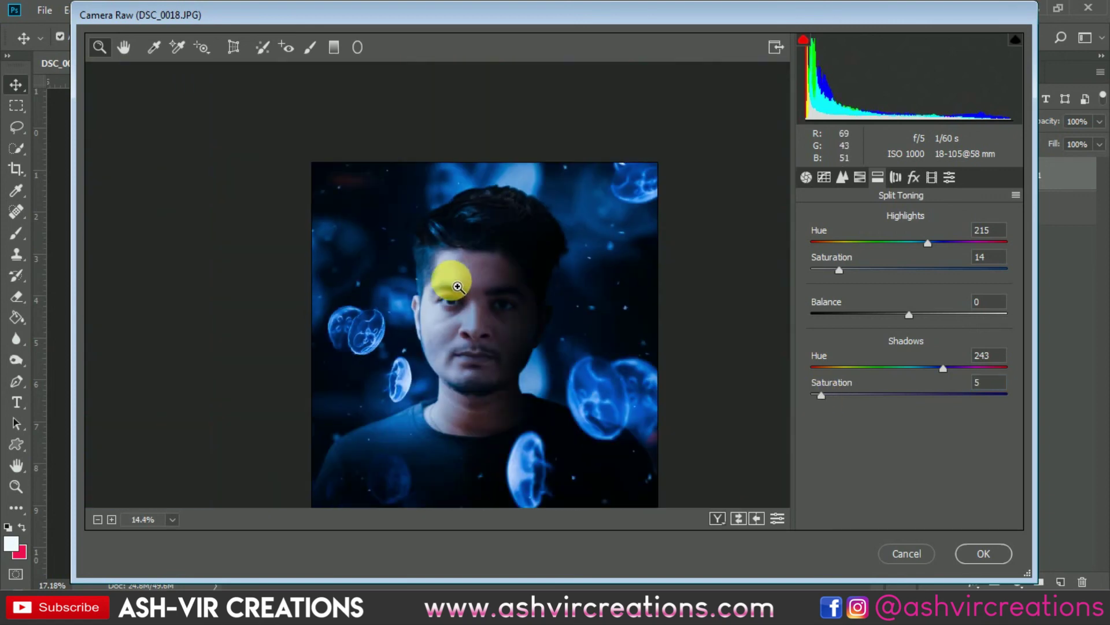
click(484, 377)
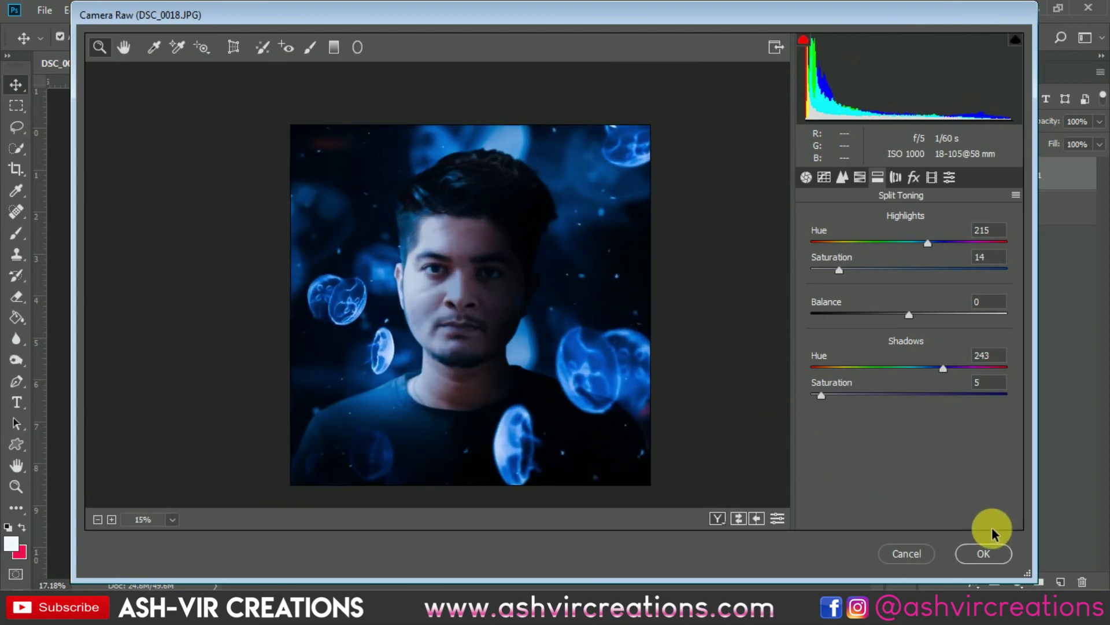
click(990, 550)
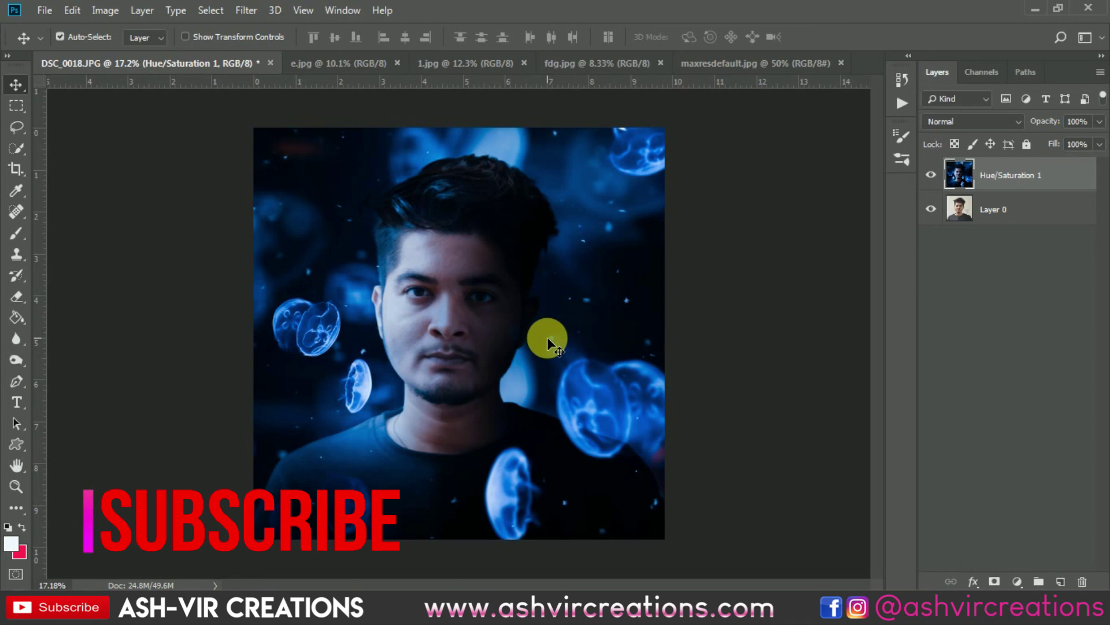
Compare the graded Hue/Saturation 1 layer with the original photo and inspect the face and jellyfish up close
scroll(547, 336, up, 1)
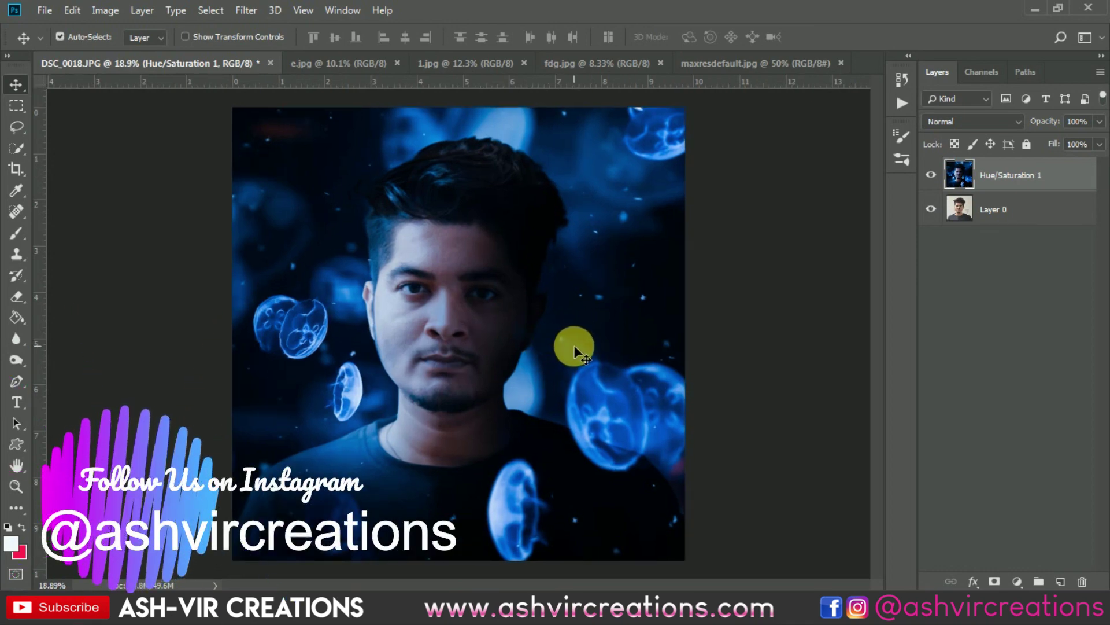
click(931, 175)
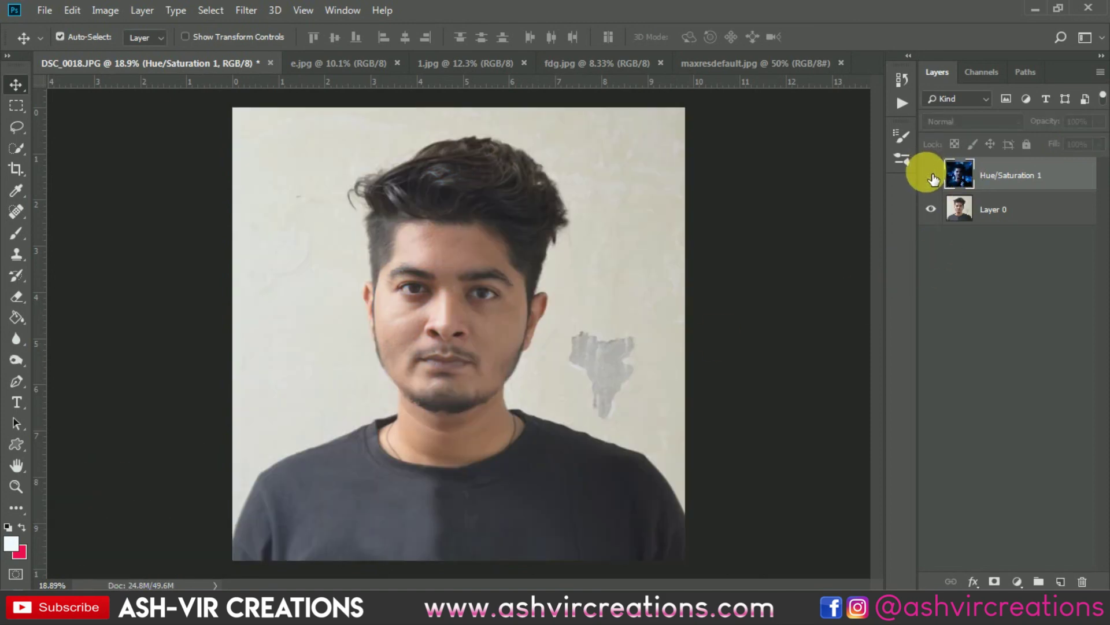
click(931, 175)
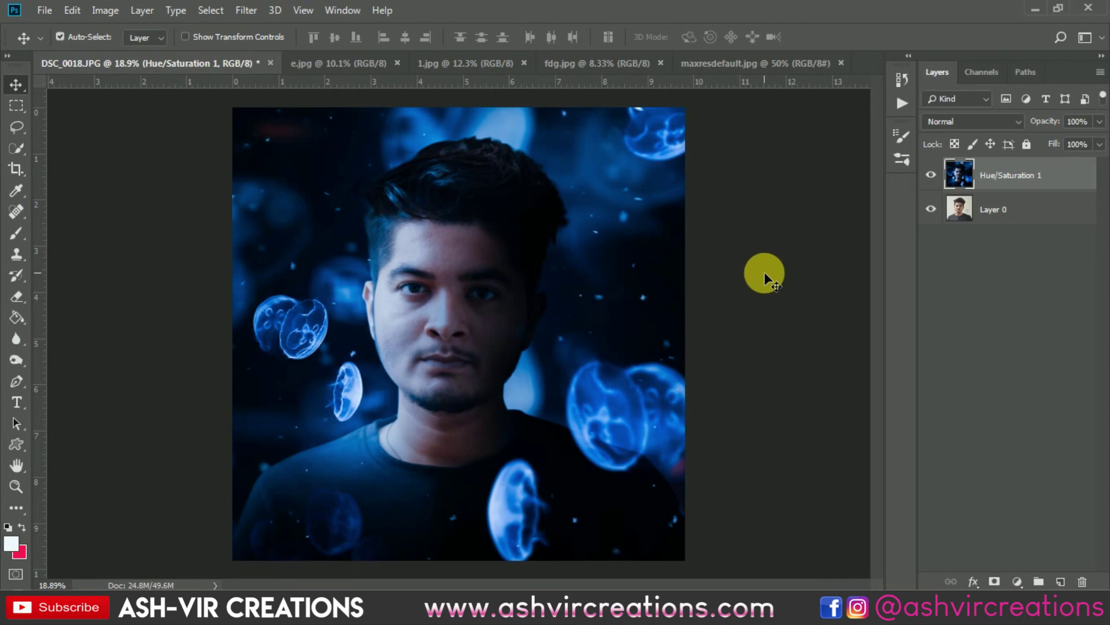
scroll(765, 282, down, 1)
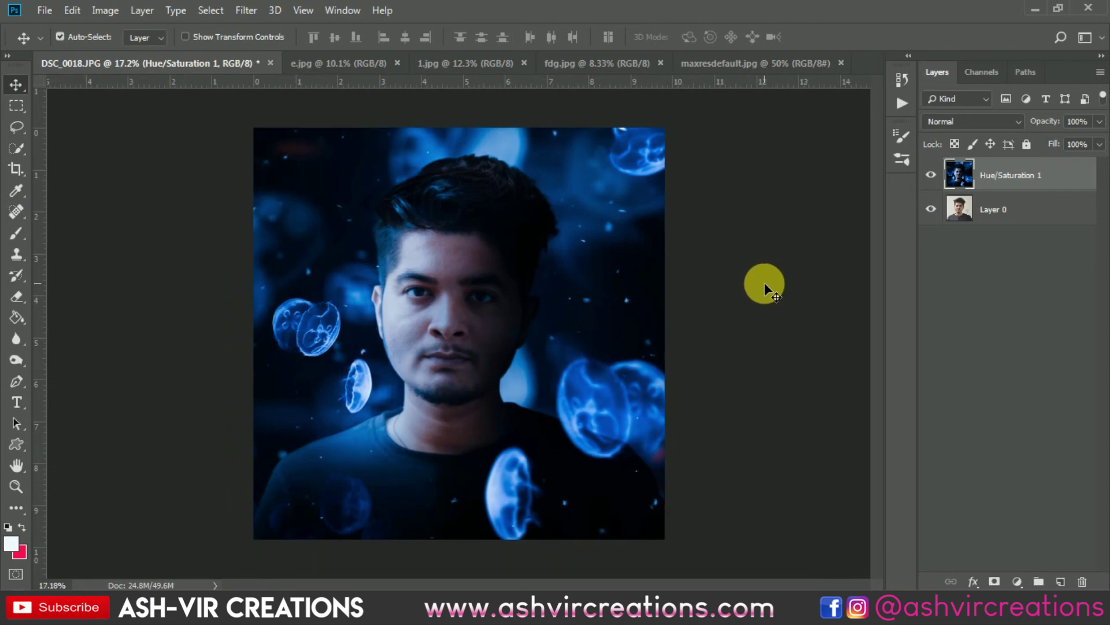
scroll(765, 282, up, 1)
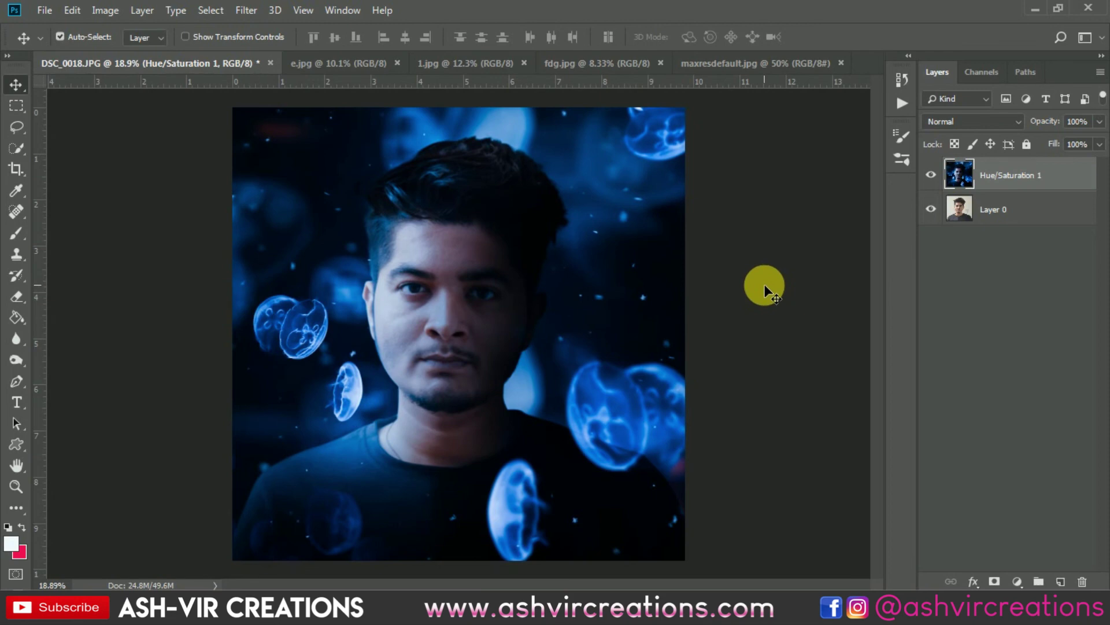
scroll(768, 283, up, 3)
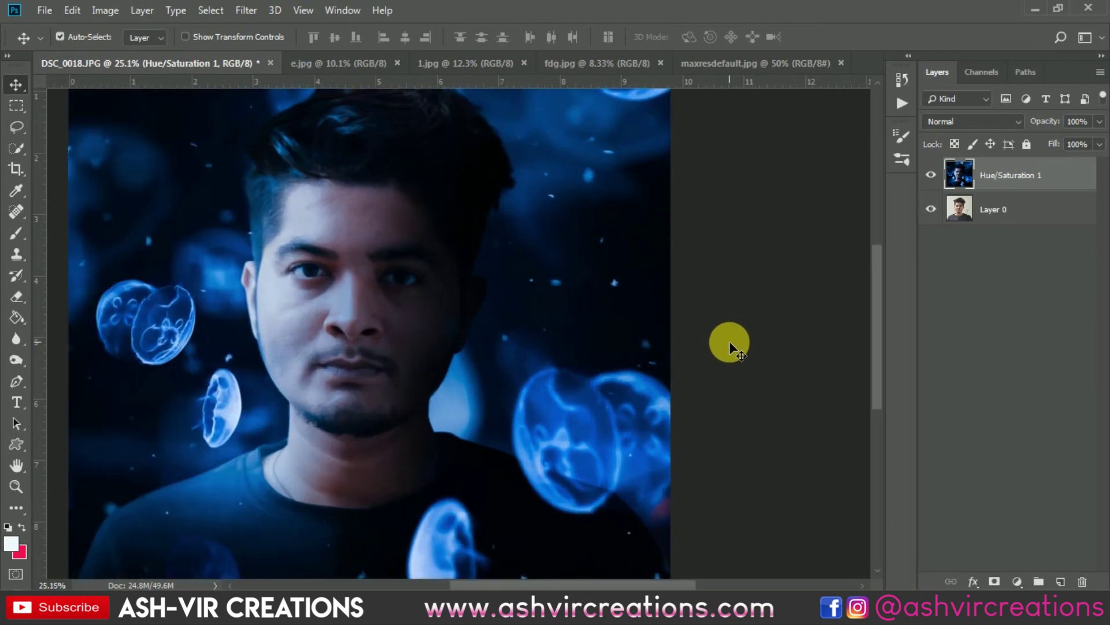
drag(619, 379, 706, 378)
scroll(709, 366, up, 2)
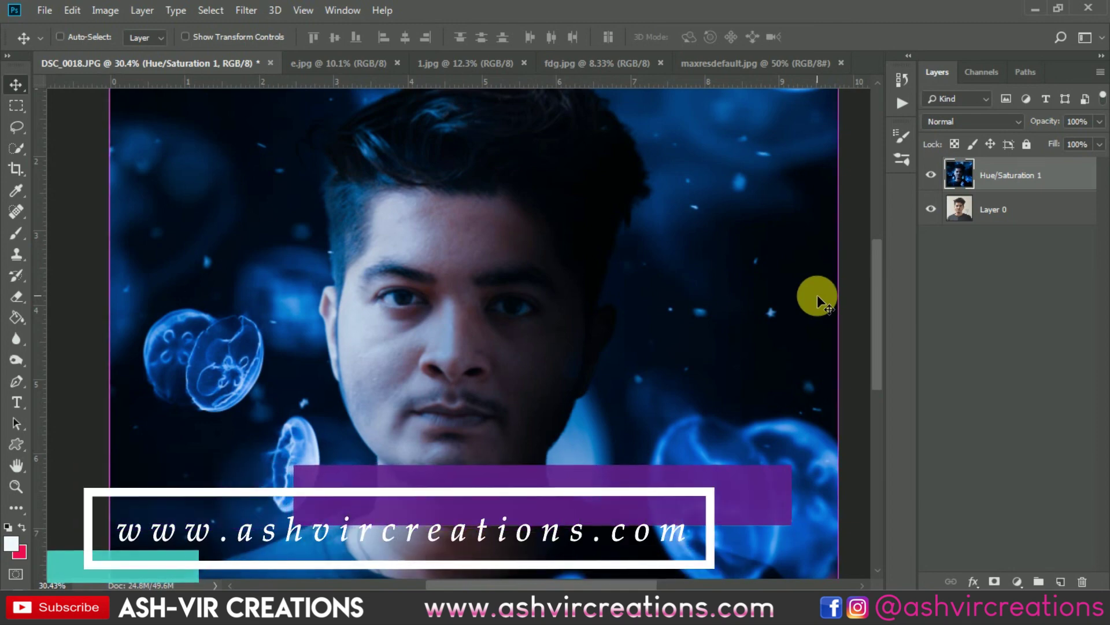
key(ctrl+0)
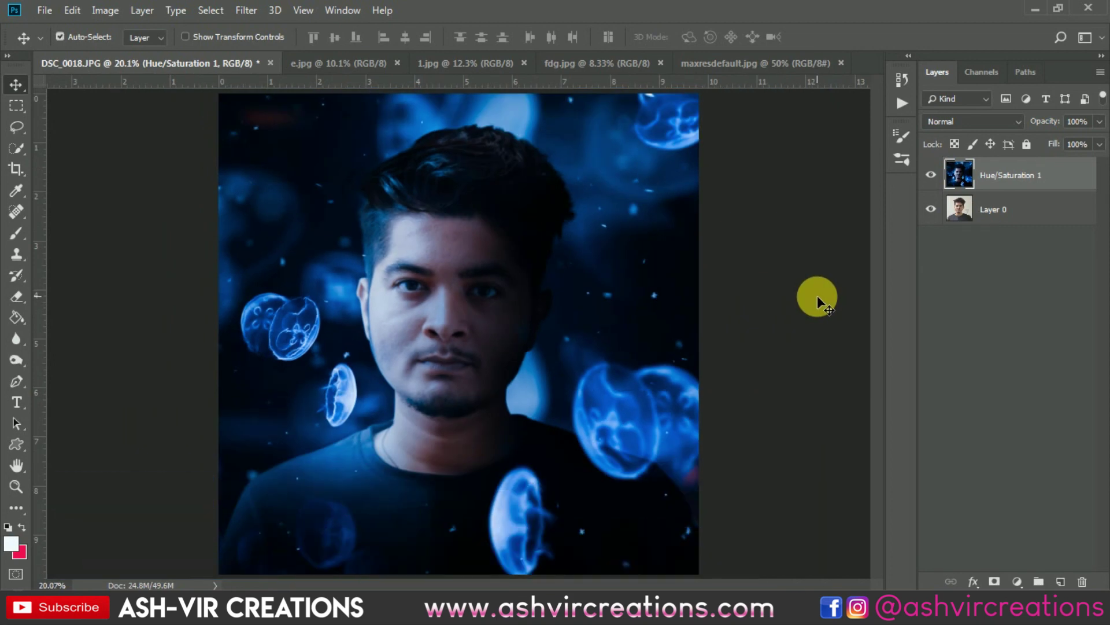
scroll(817, 296, down, 1)
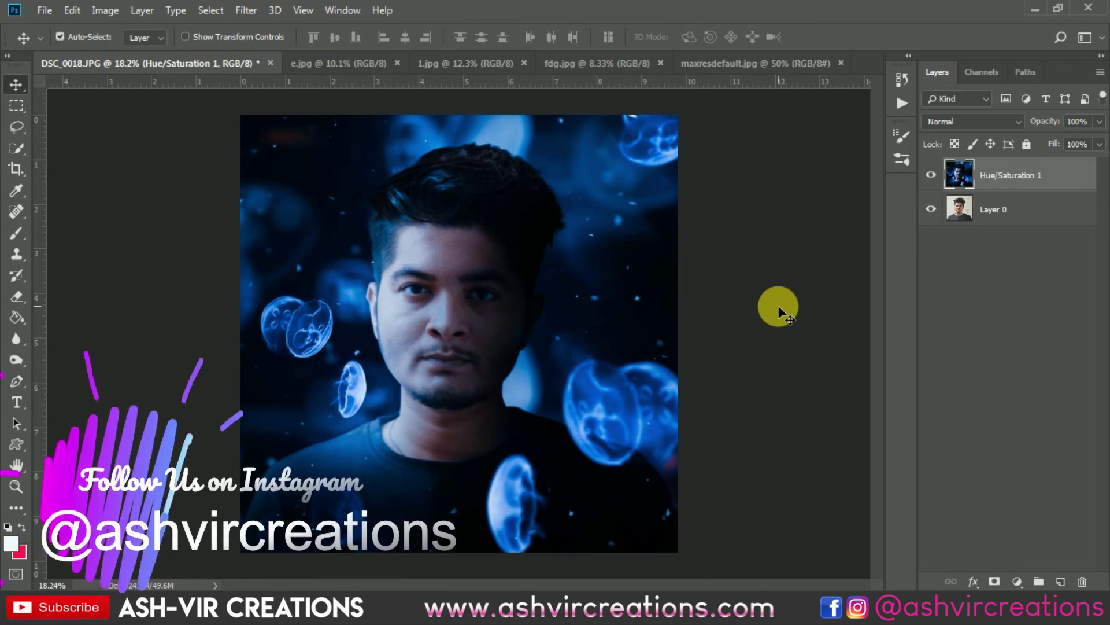